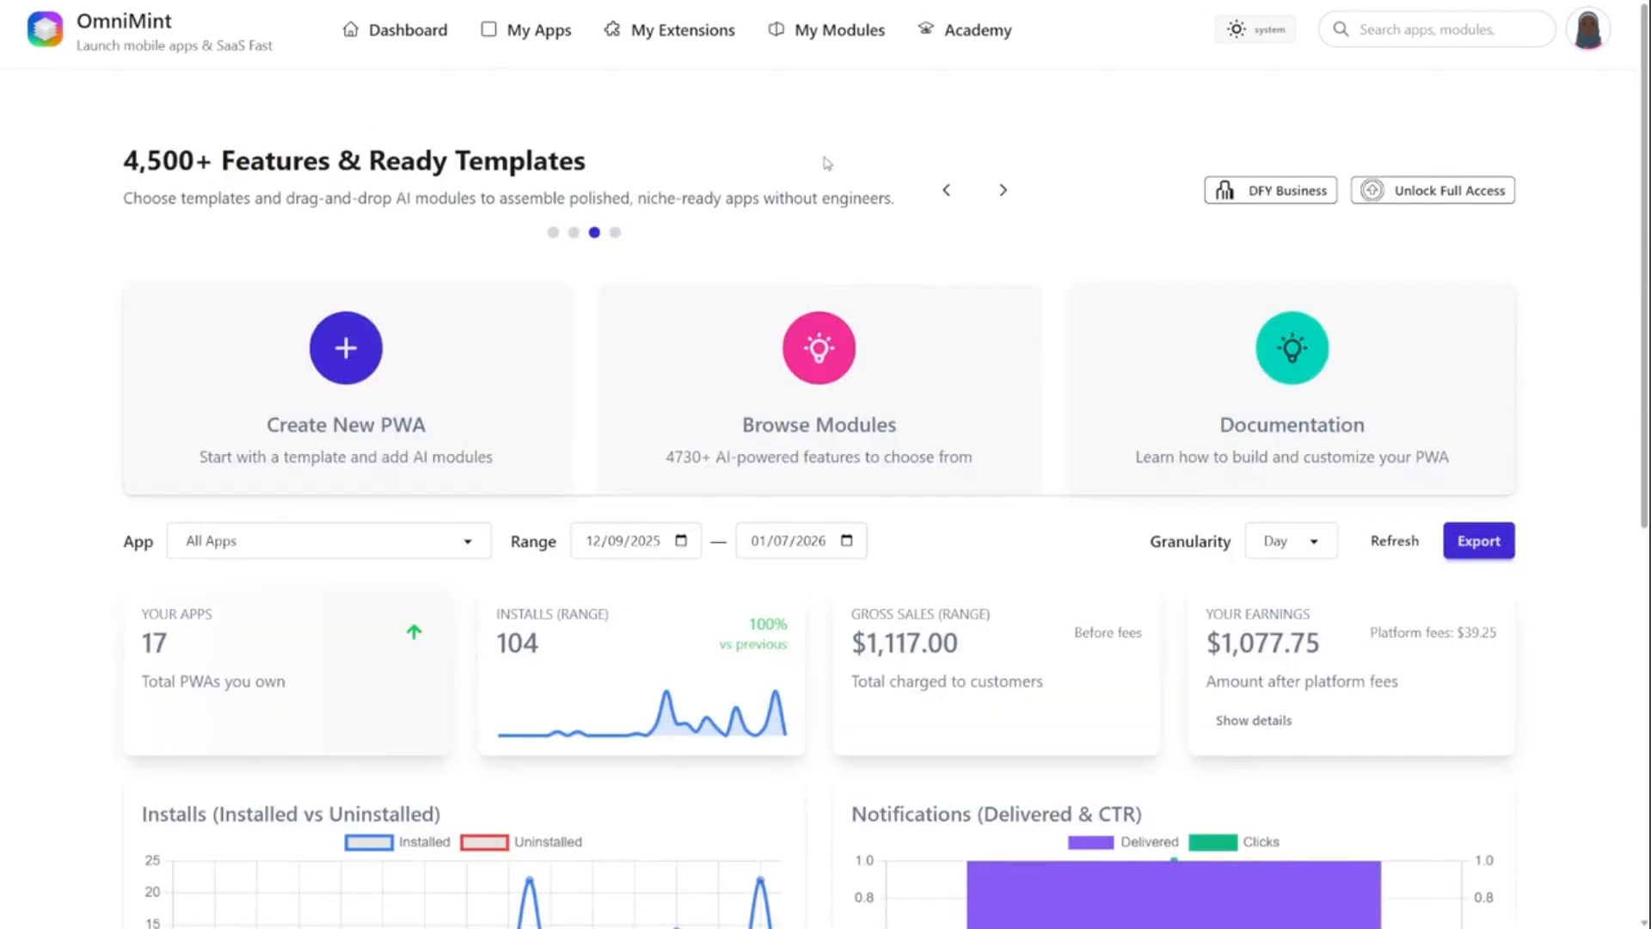
- Start a DFY Business and choose the AI Blogging niche for it
left_click(1271, 193)
scroll(880, 530, "down", 2)
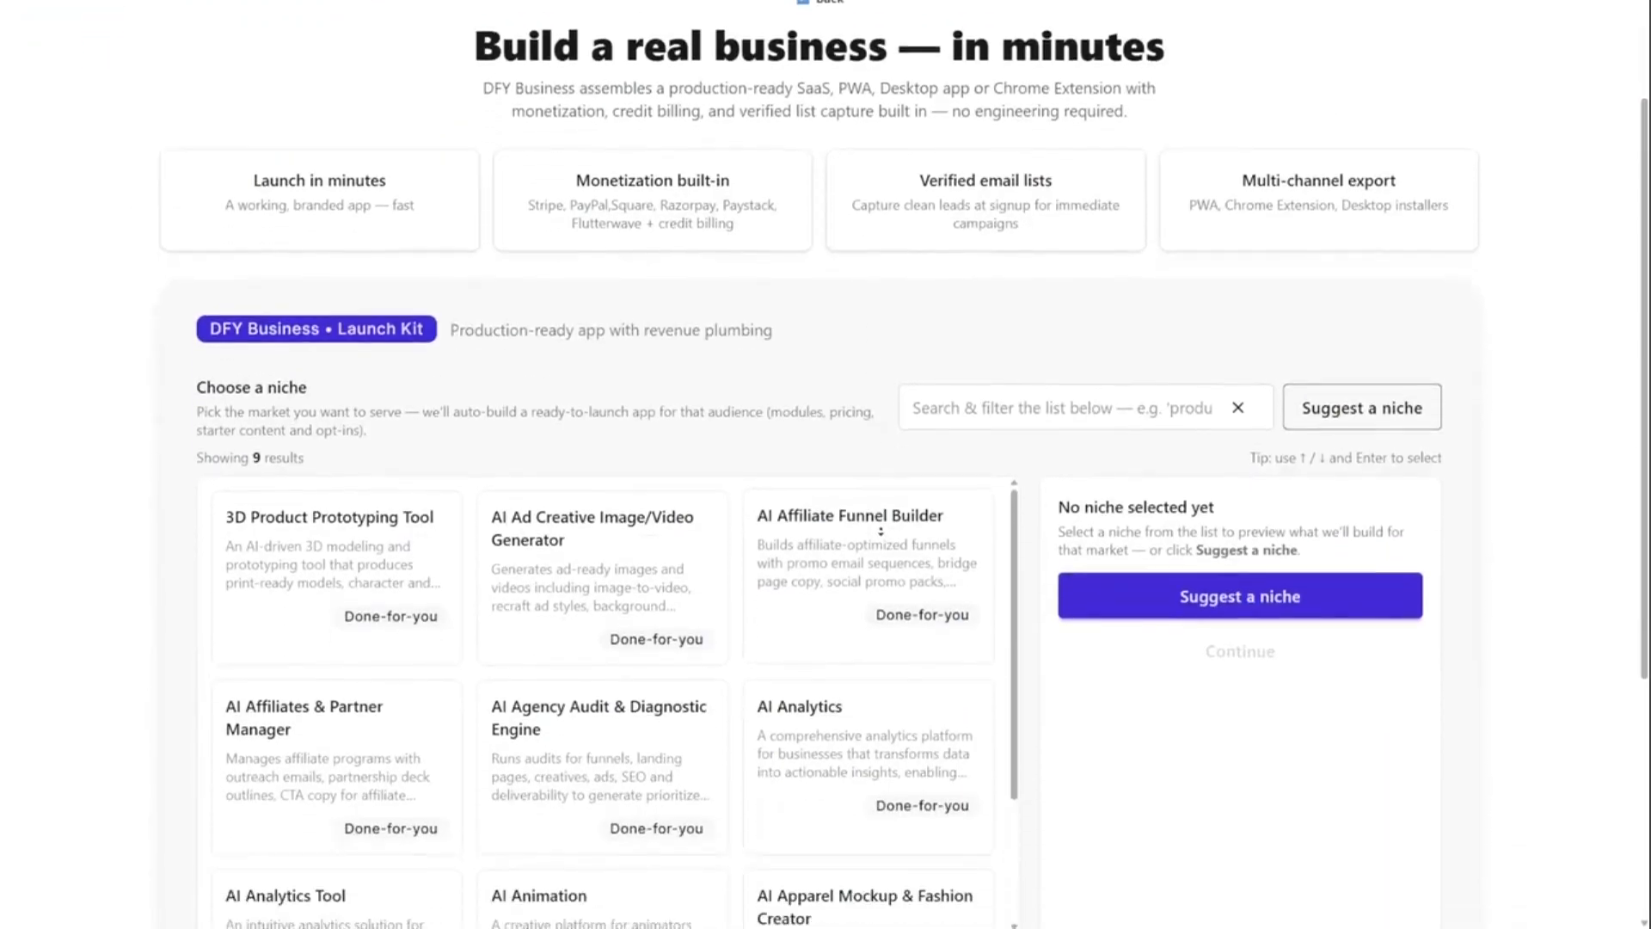
scroll(996, 664, "down", 4)
scroll(996, 664, "down", 5)
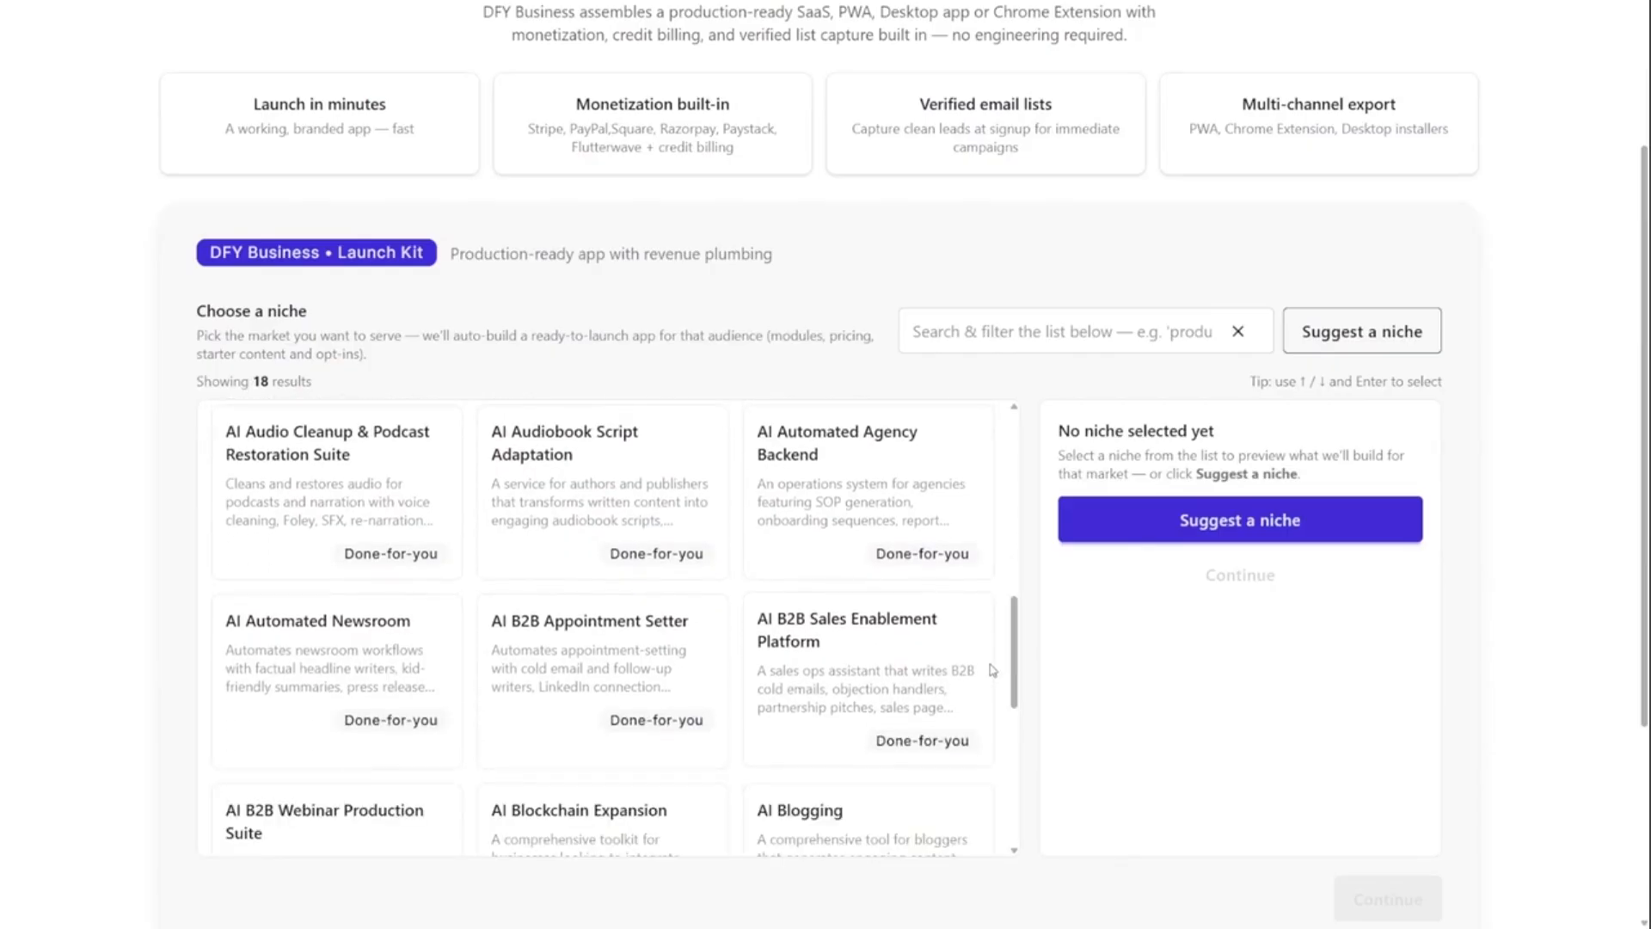
scroll(997, 662, "down", 3)
left_click_drag(1020, 650, 1020, 695)
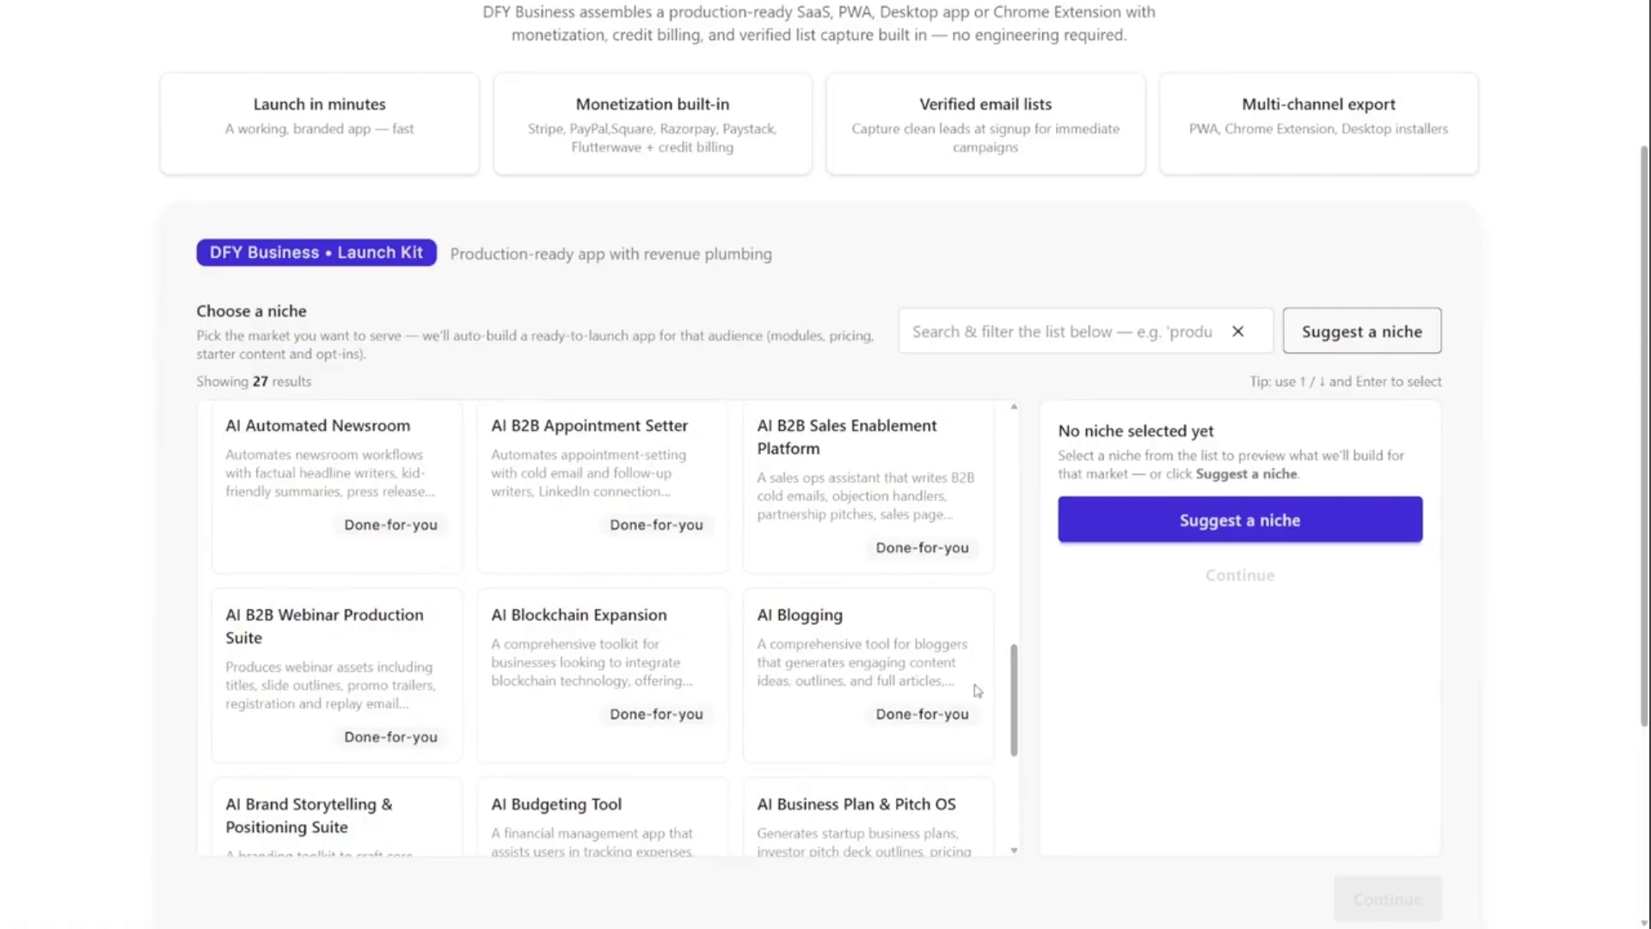
left_click(930, 682)
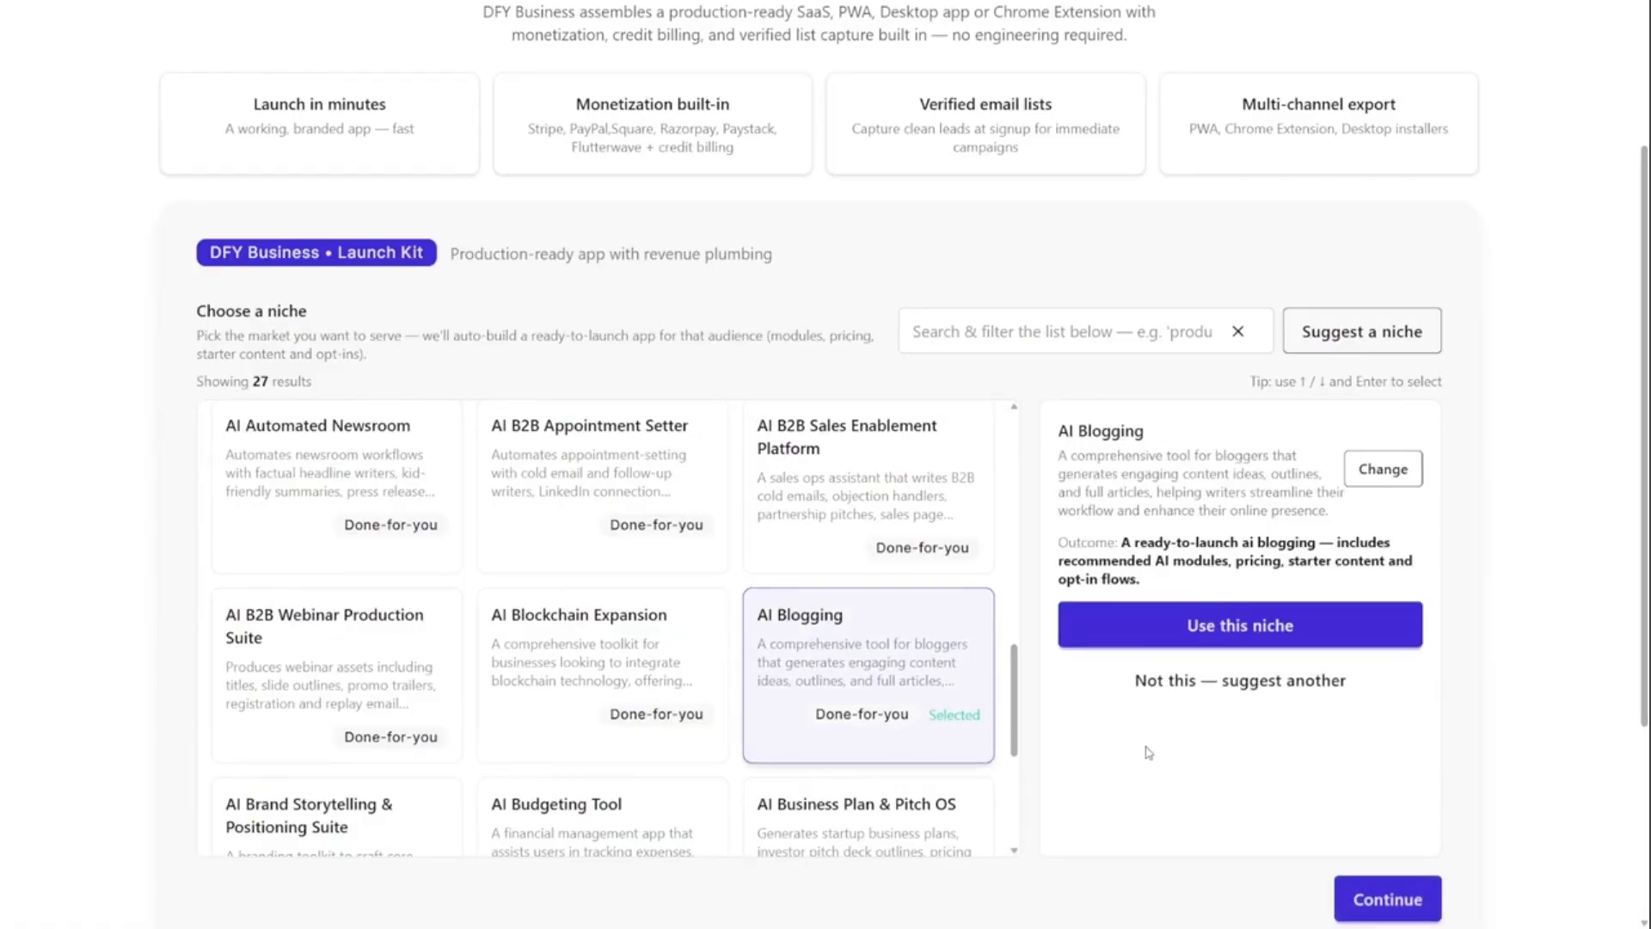
scroll(1204, 774, "down", 2)
left_click(1348, 750)
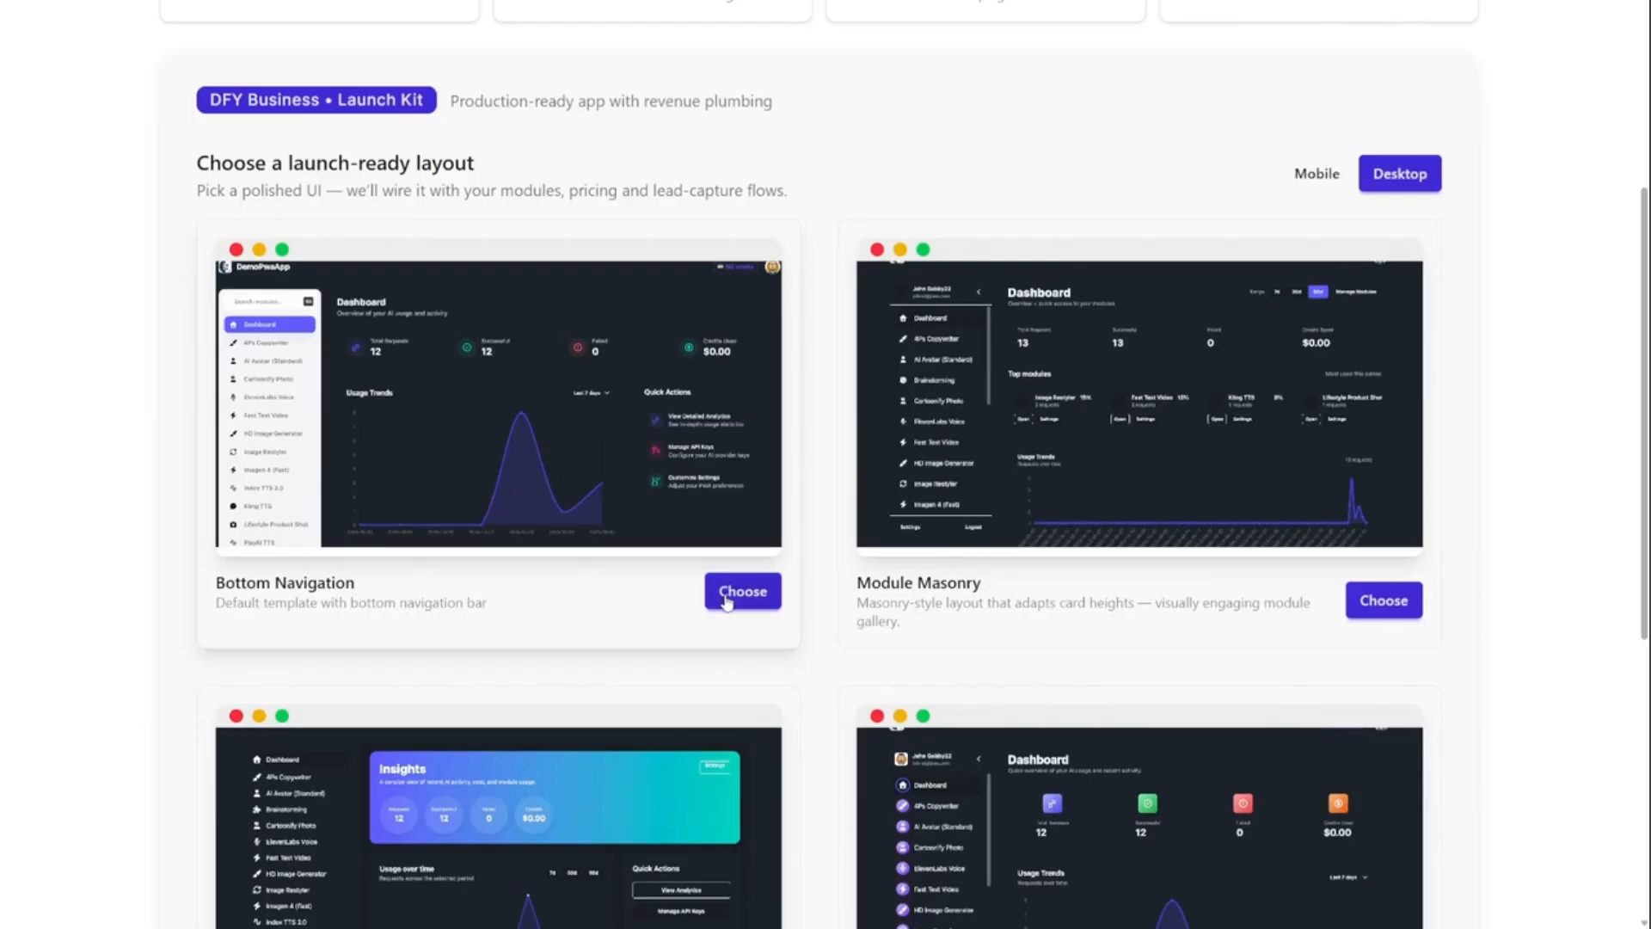
- Choose the Bottom Navigation desktop layout and continue to the app setup
left_click(743, 592)
scroll(1200, 661, "down", 6)
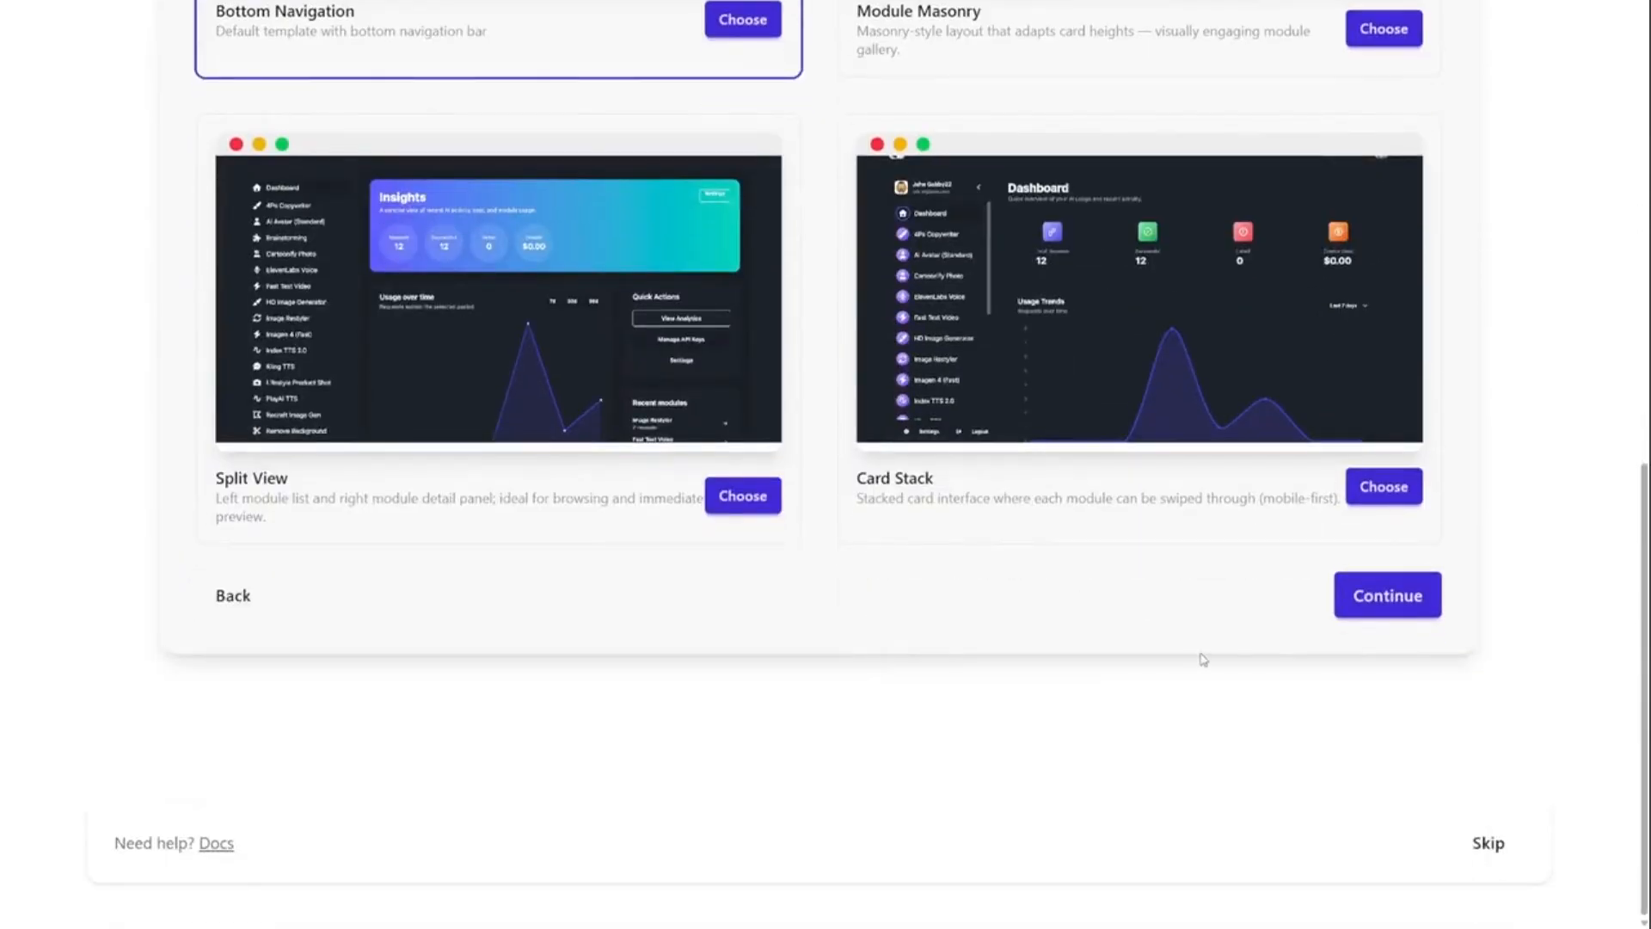
left_click(1382, 584)
- Select the Atlas theme for the AI Blogging App and create the app
scroll(1053, 437, "up", 1)
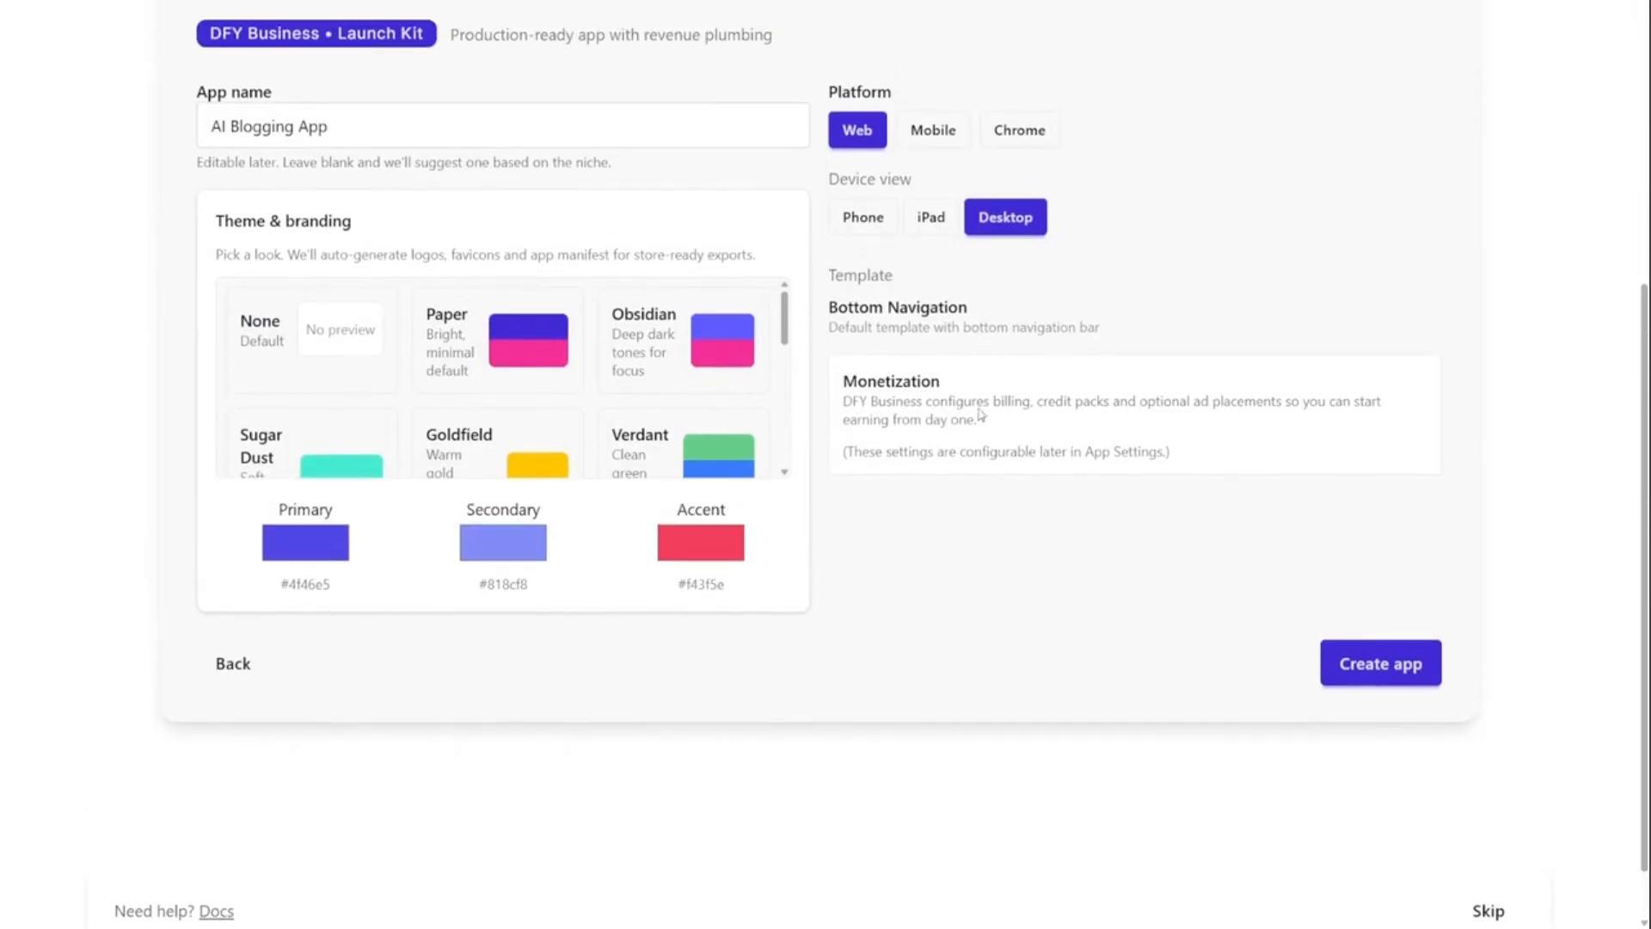
left_click_drag(784, 333, 784, 380)
left_click(306, 456)
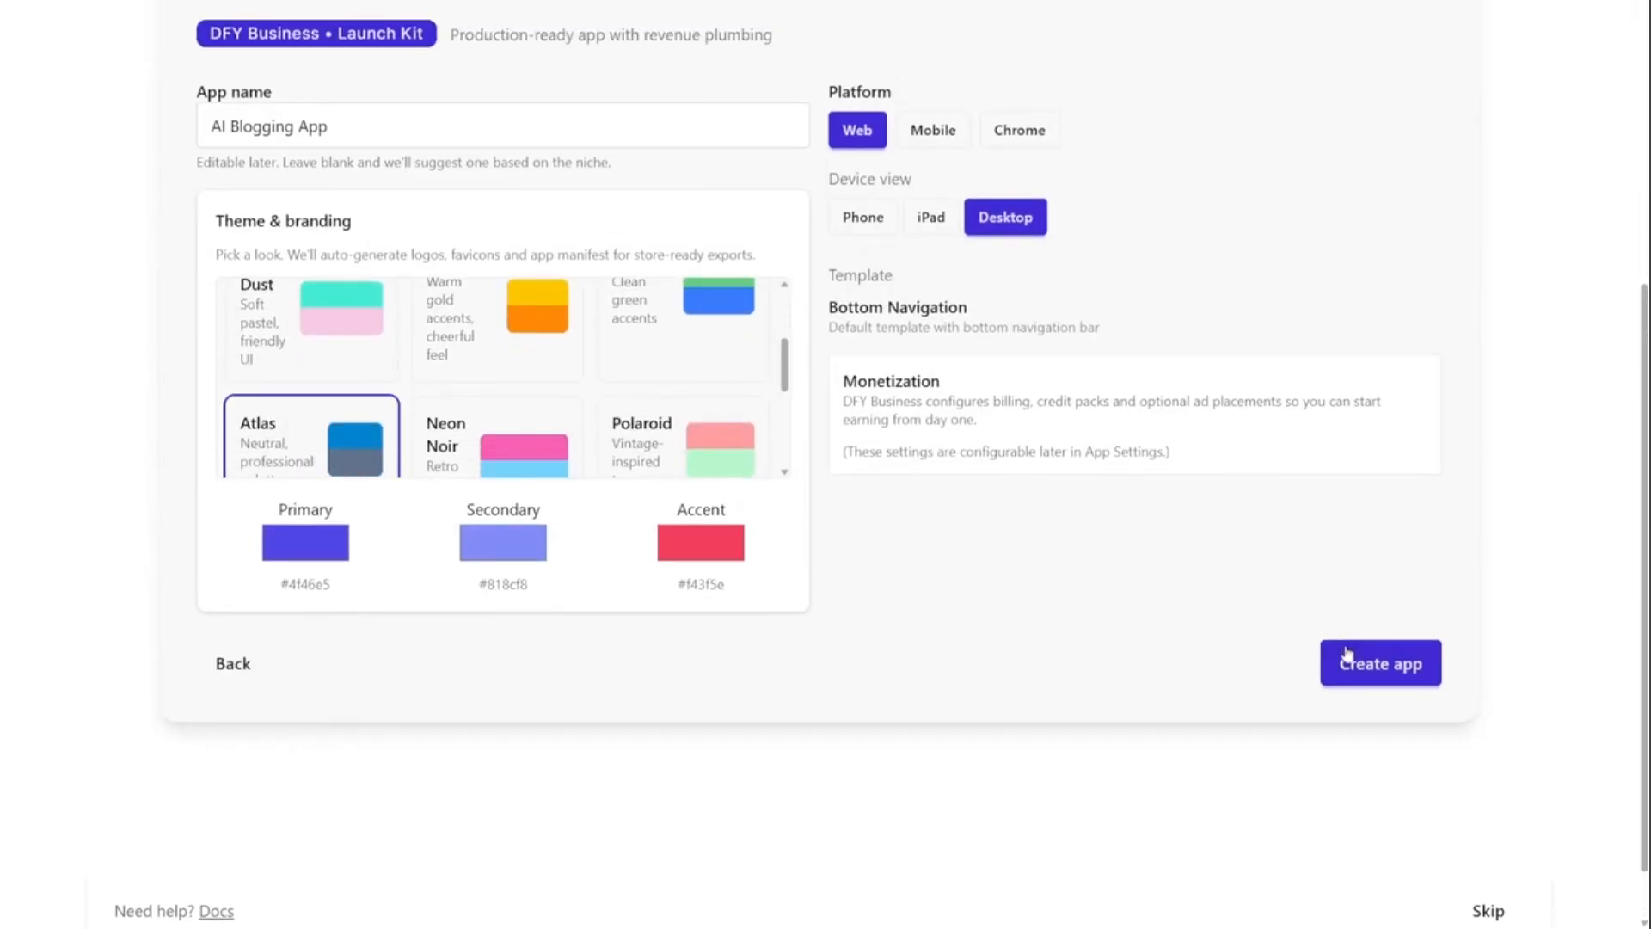
left_click(364, 142)
left_click(1386, 652)
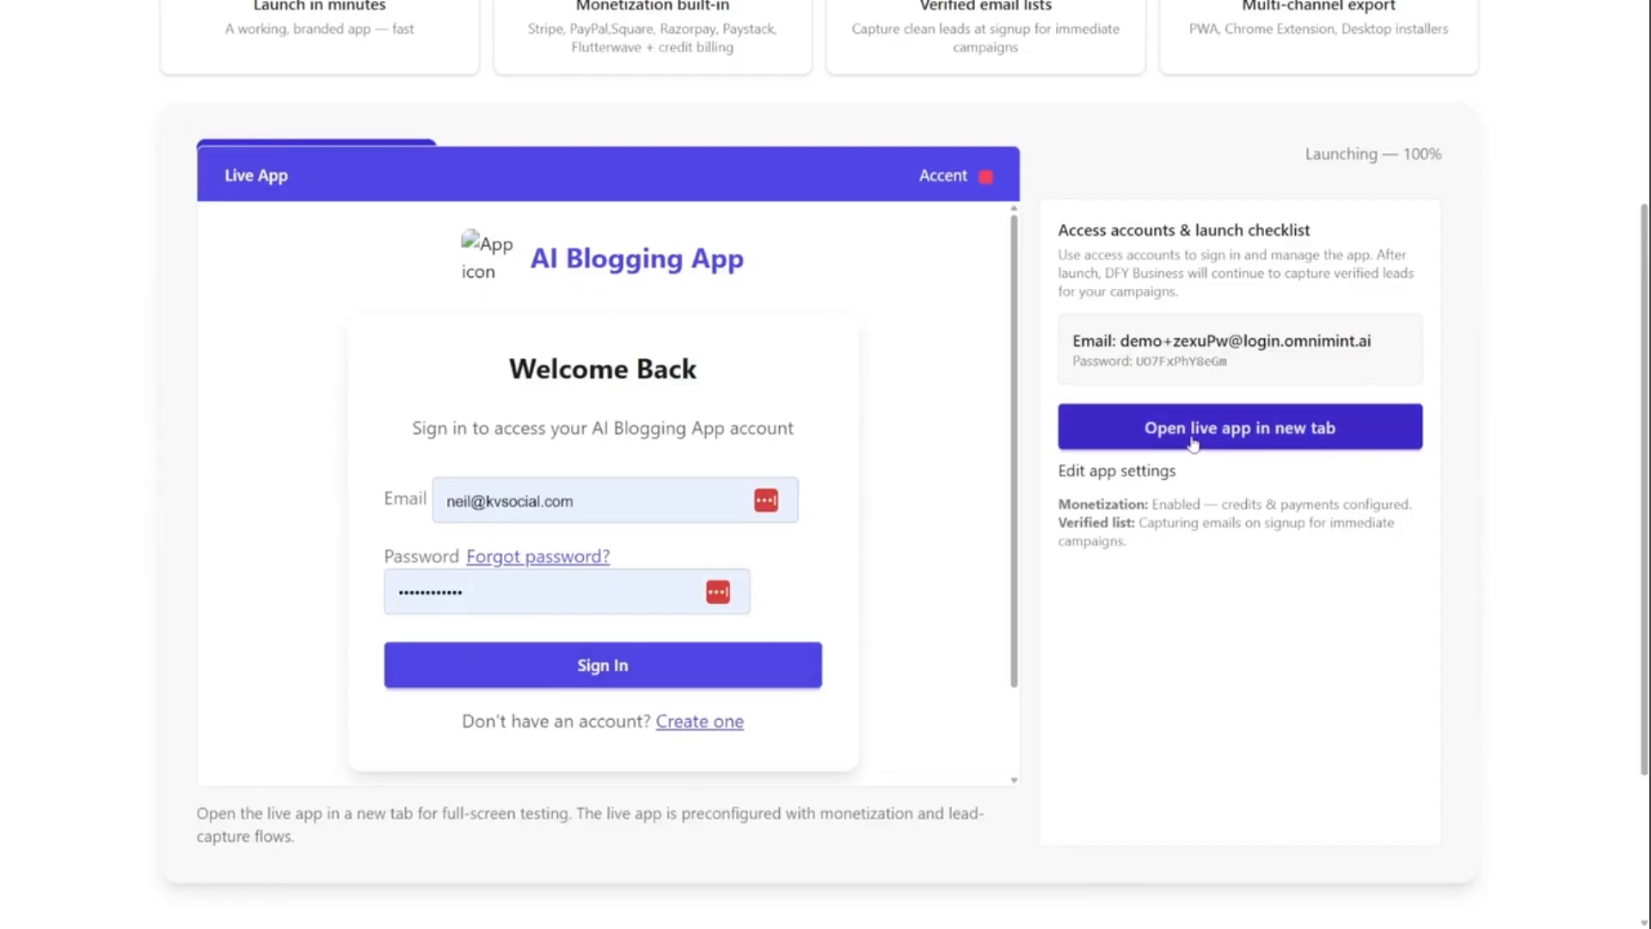
- Open the live app with its access account and view the Art Critique Guide and Comparison Content Ideas modules
left_click_drag(1124, 341, 1375, 342)
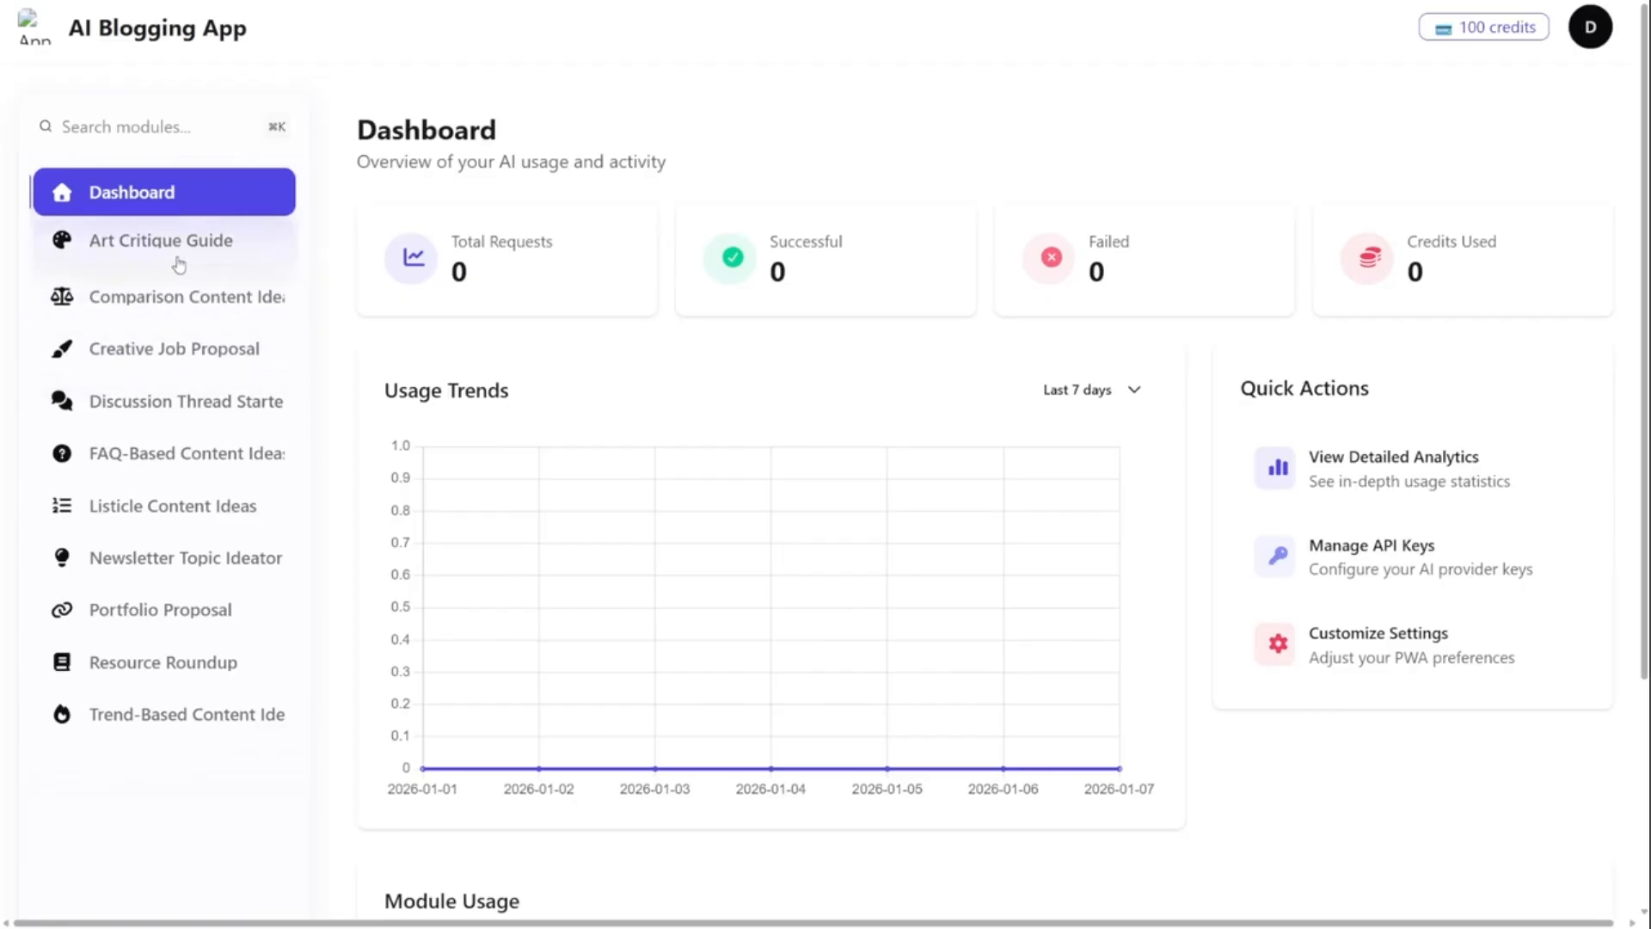
left_click(178, 263)
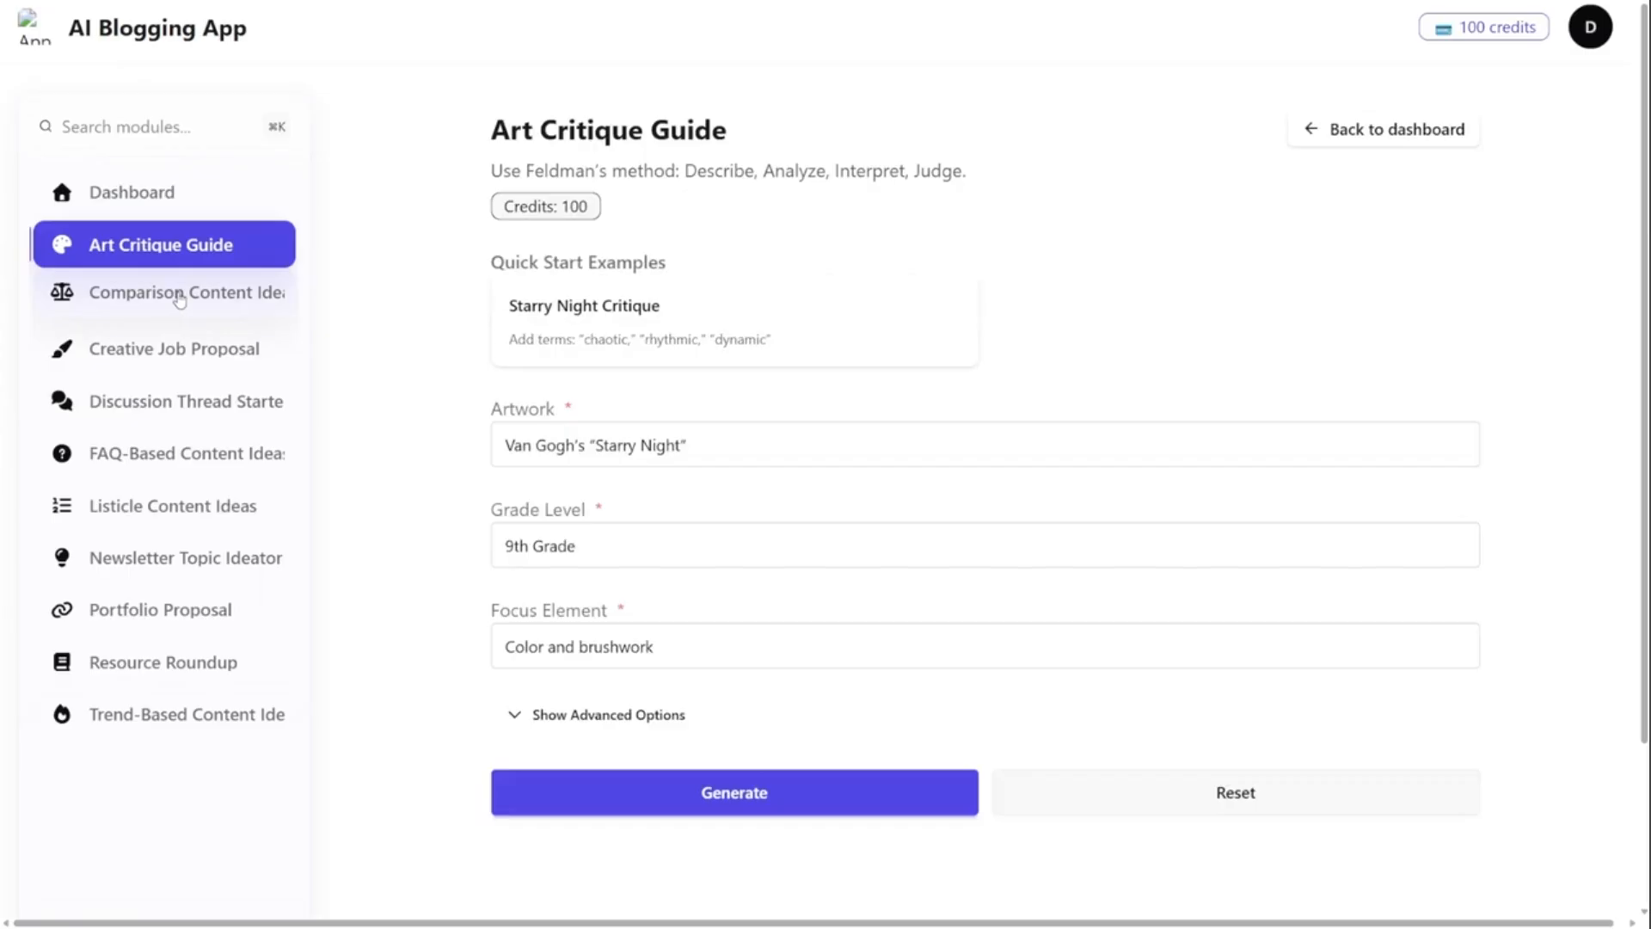
left_click(179, 297)
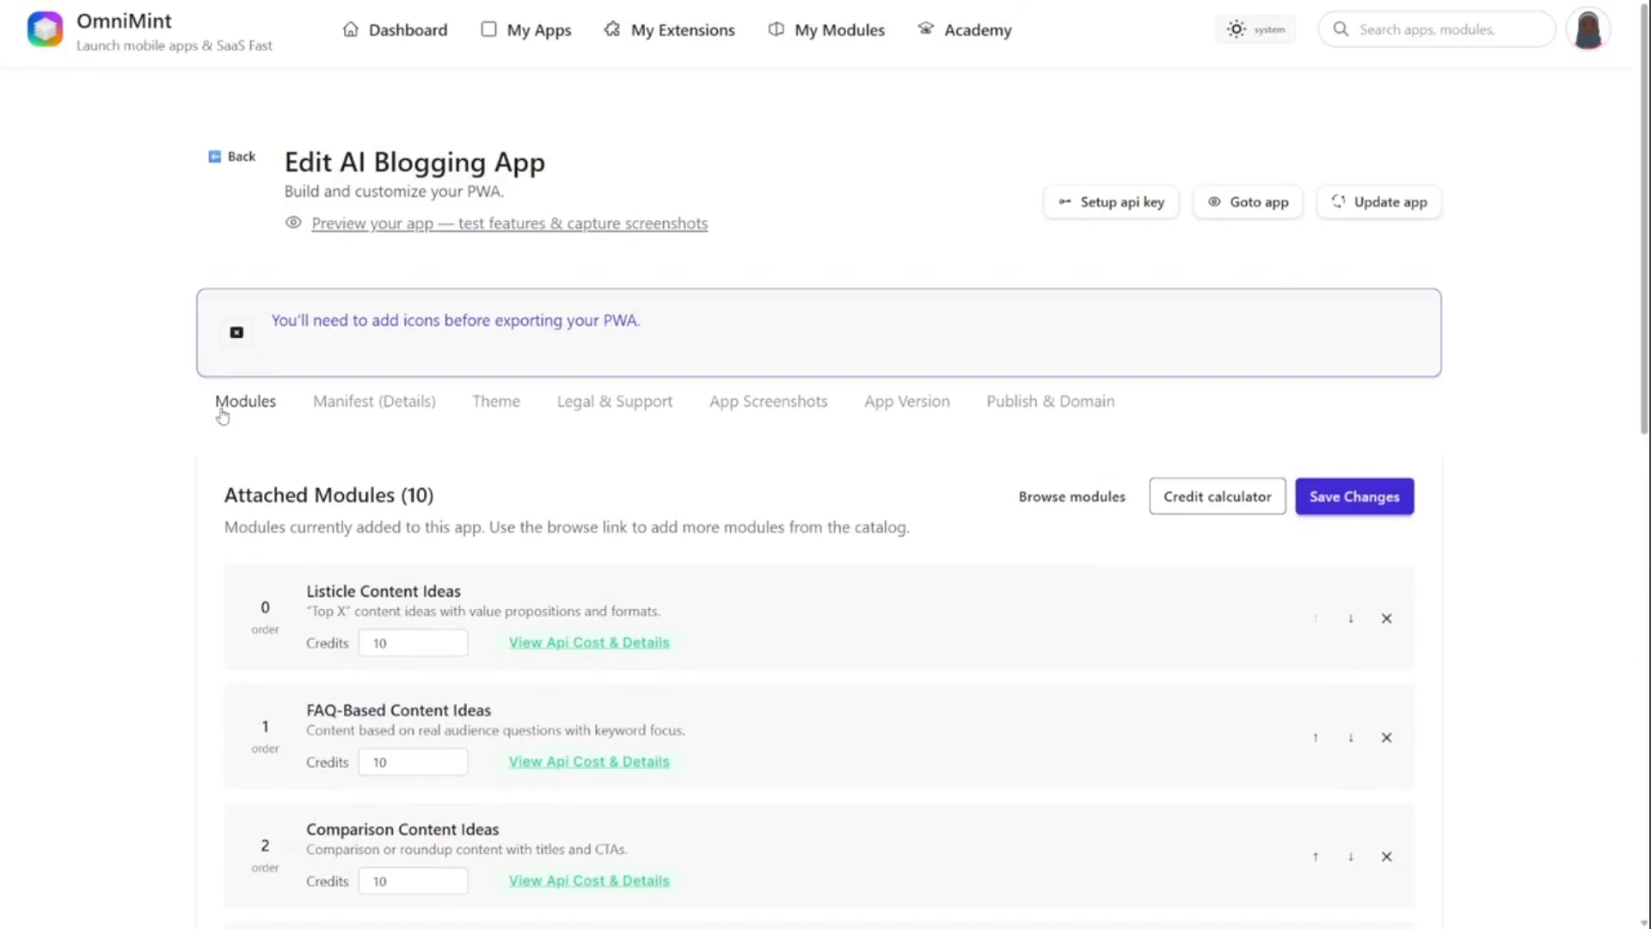
- In the app's manifest details, generate a promo banner and use it as the master icon
left_click(1113, 217)
left_click(364, 413)
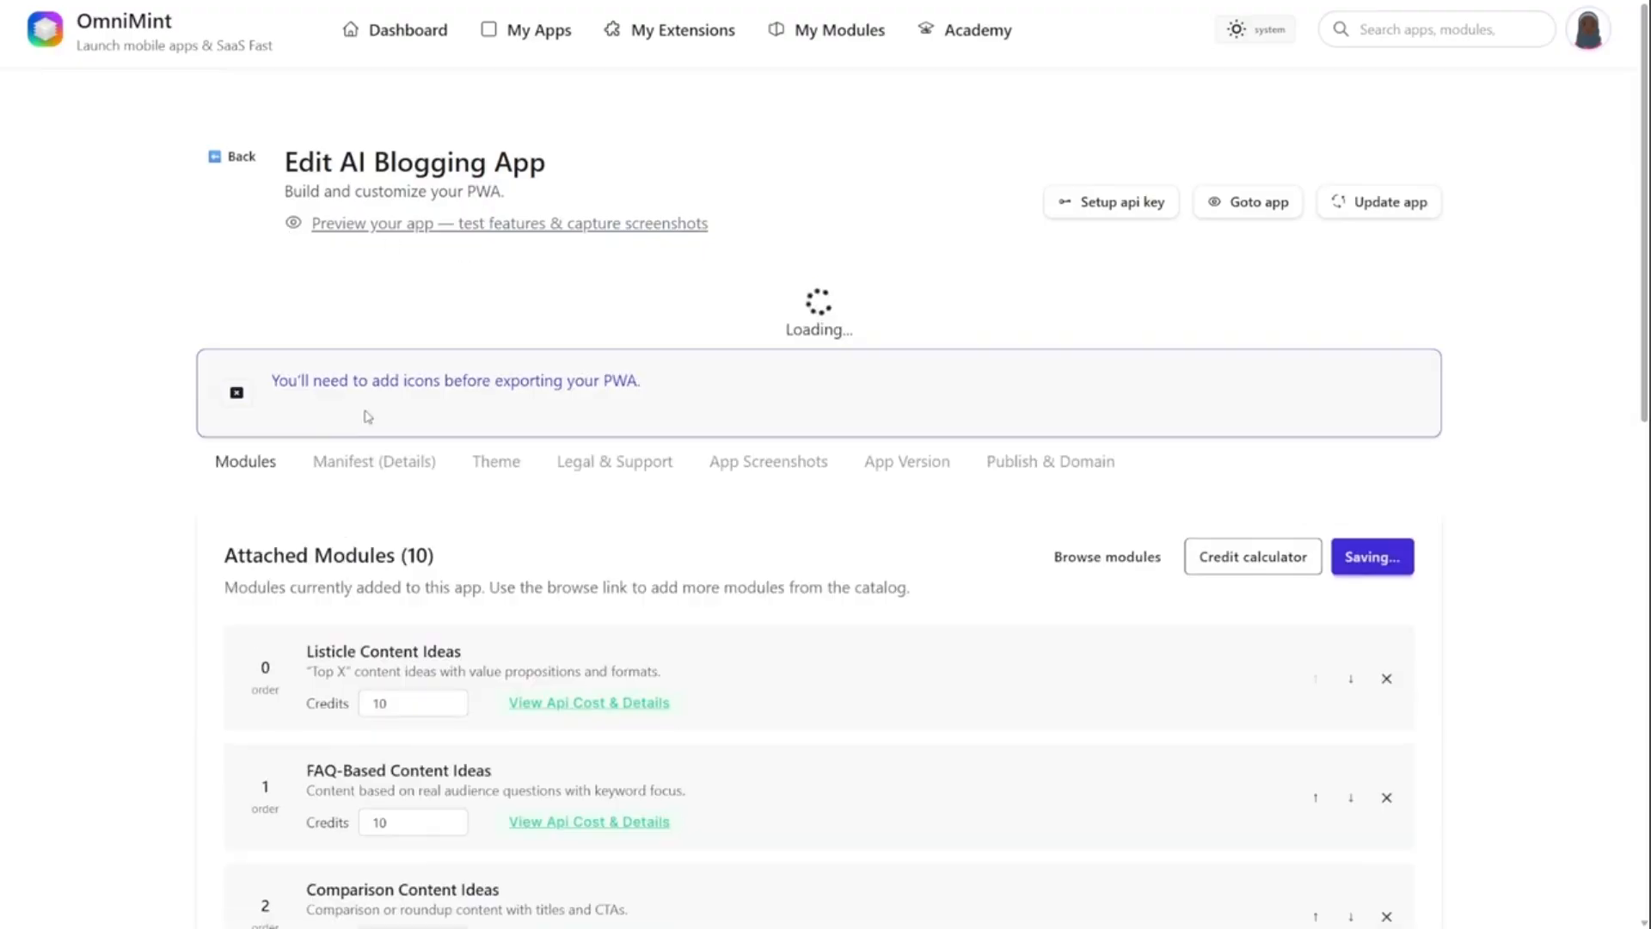
scroll(175, 475, "down", 3)
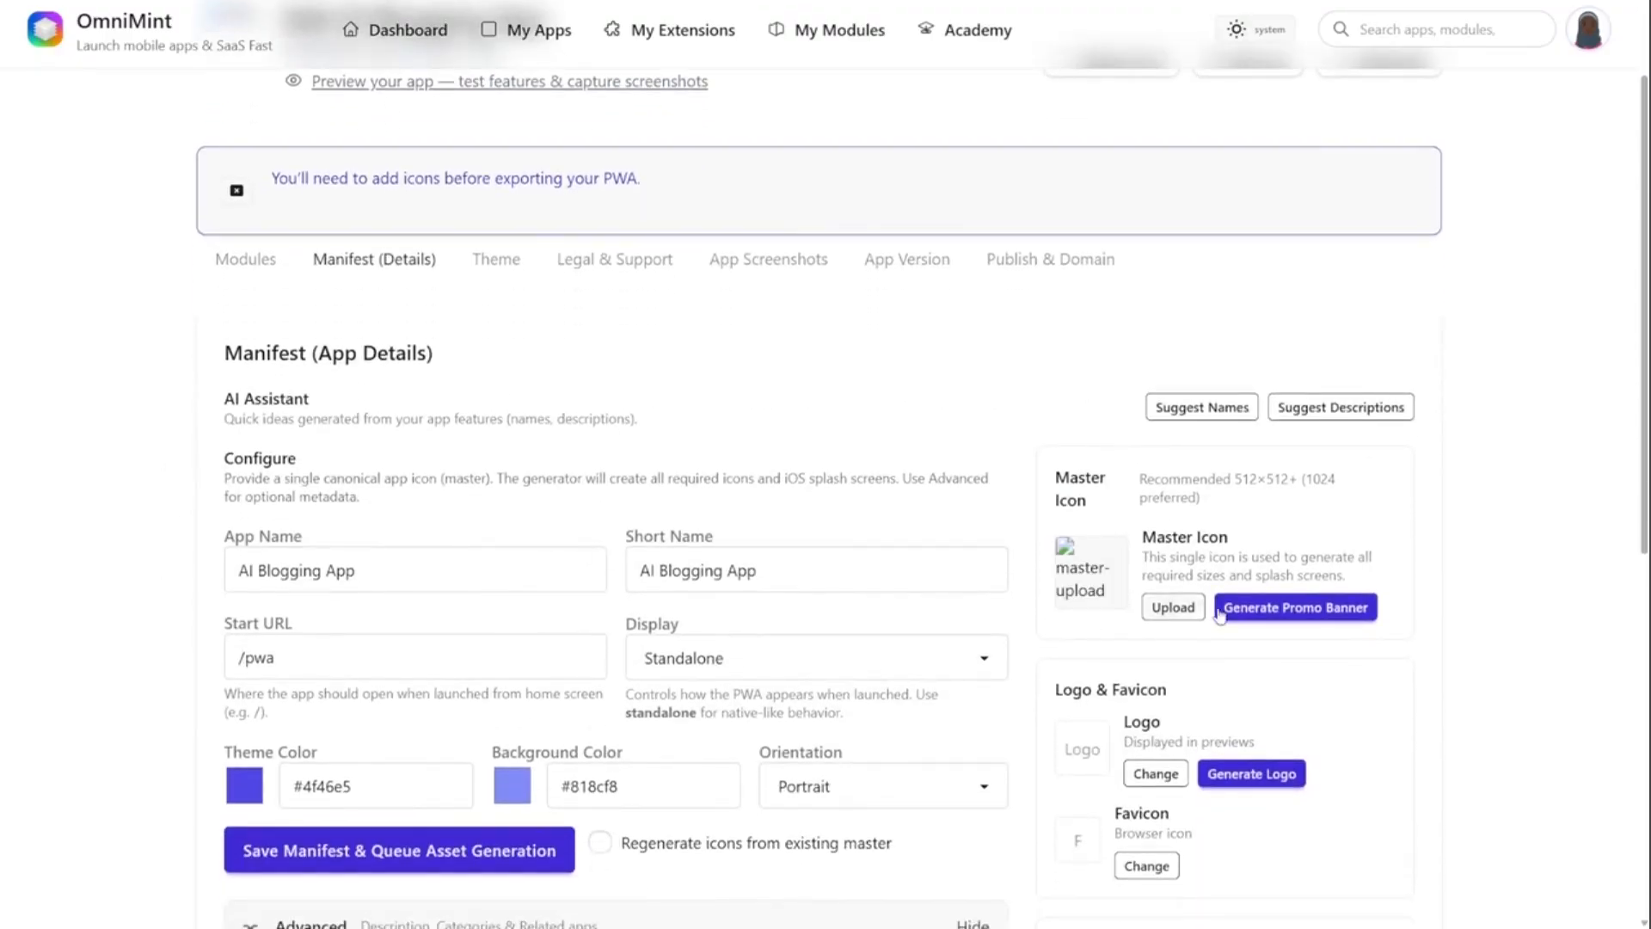
scroll(1550, 578, "down", 2)
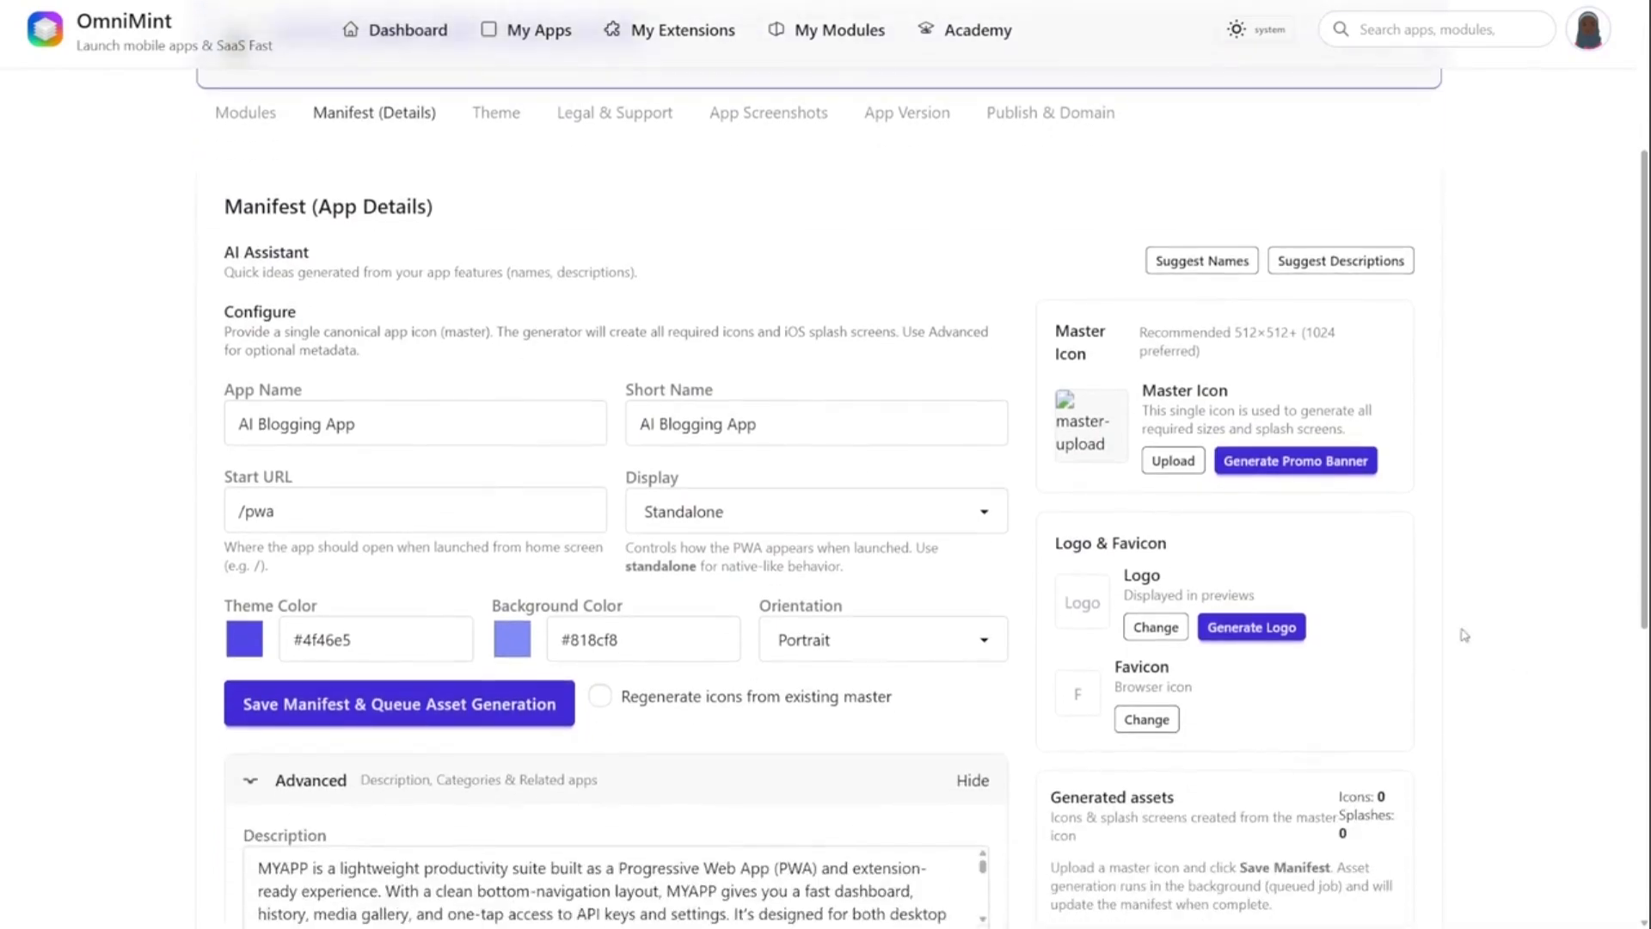
left_click(1312, 464)
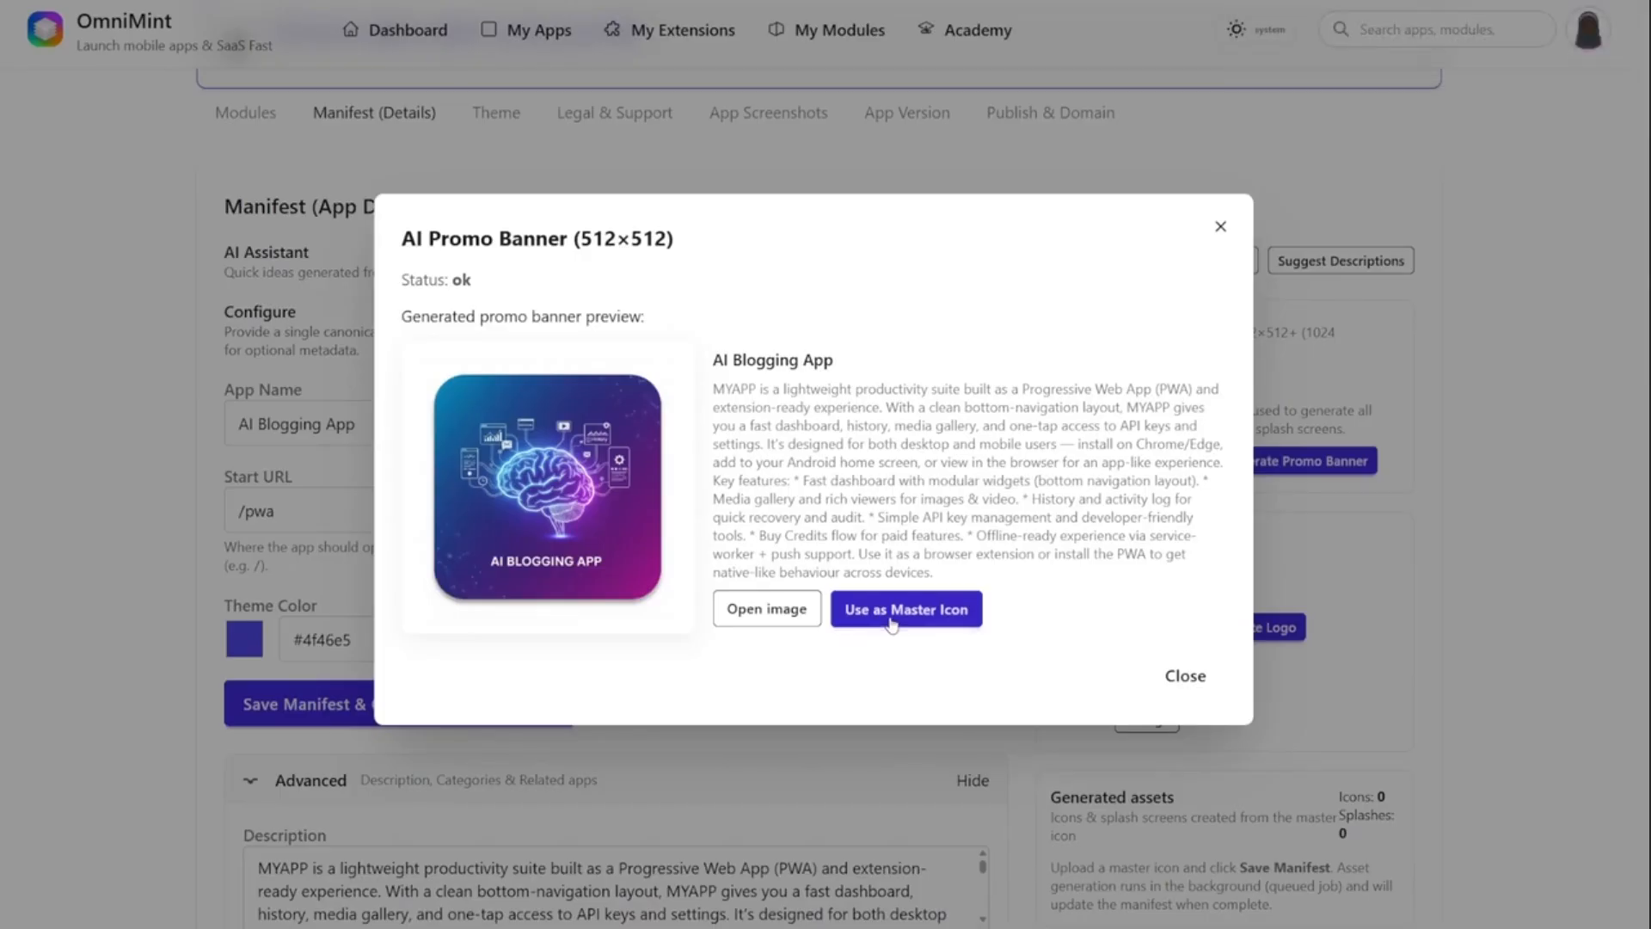
left_click(900, 626)
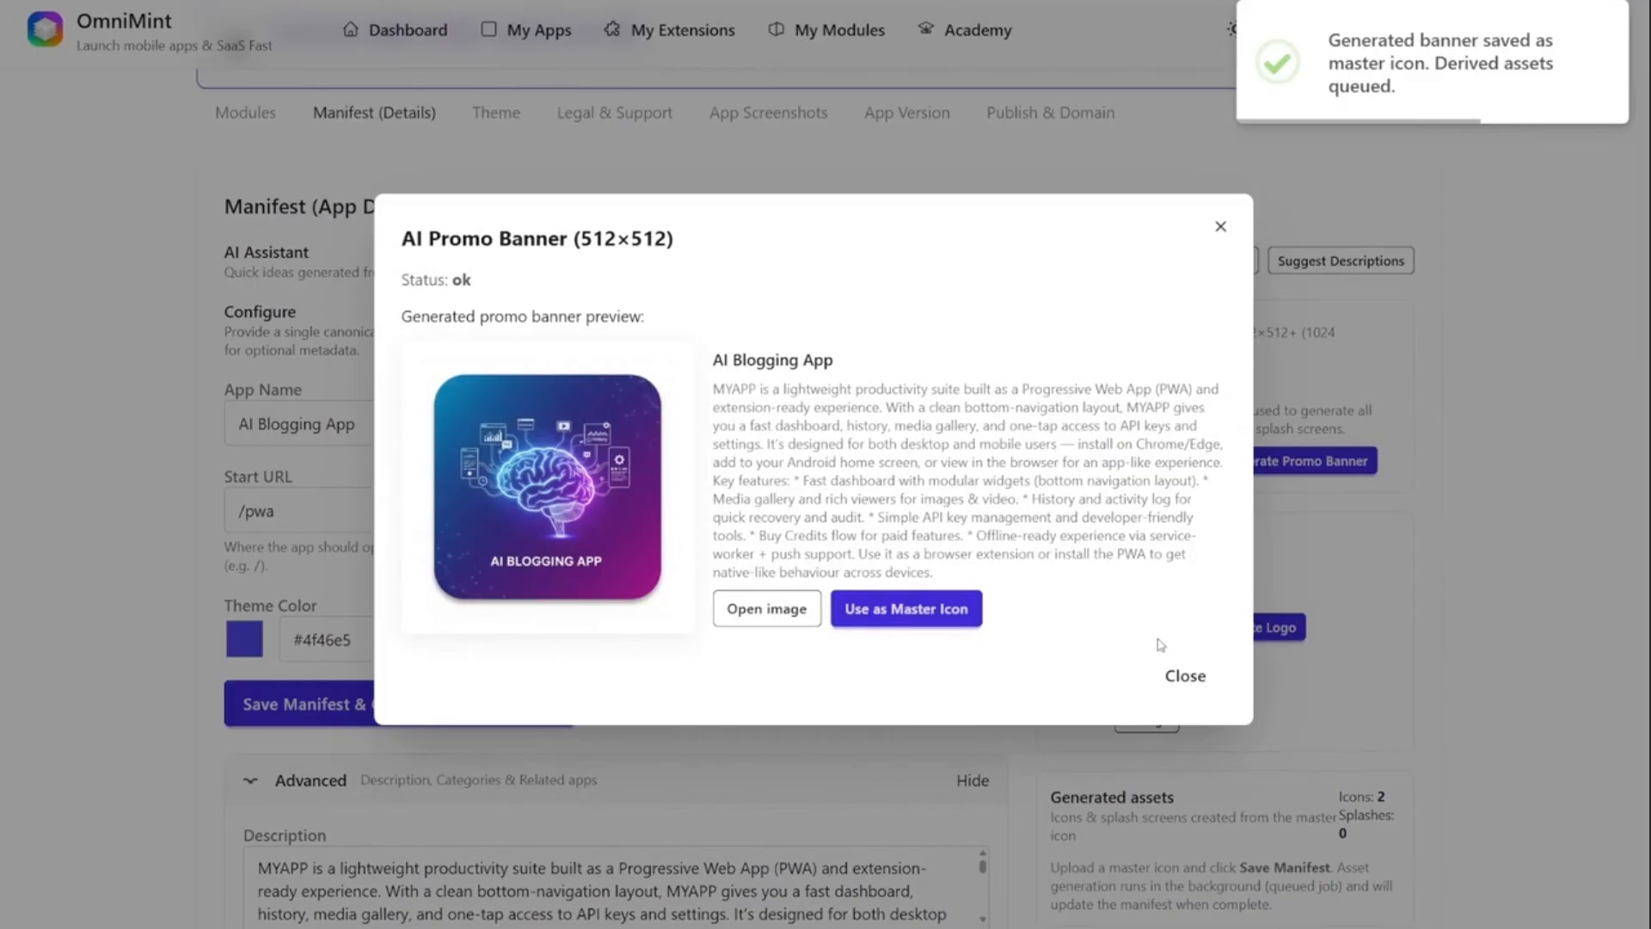
left_click(1187, 676)
- Apply the generated logo as the app's logo and rename the app with the suggested name IdeaSpark
scroll(1281, 649, "down", 1)
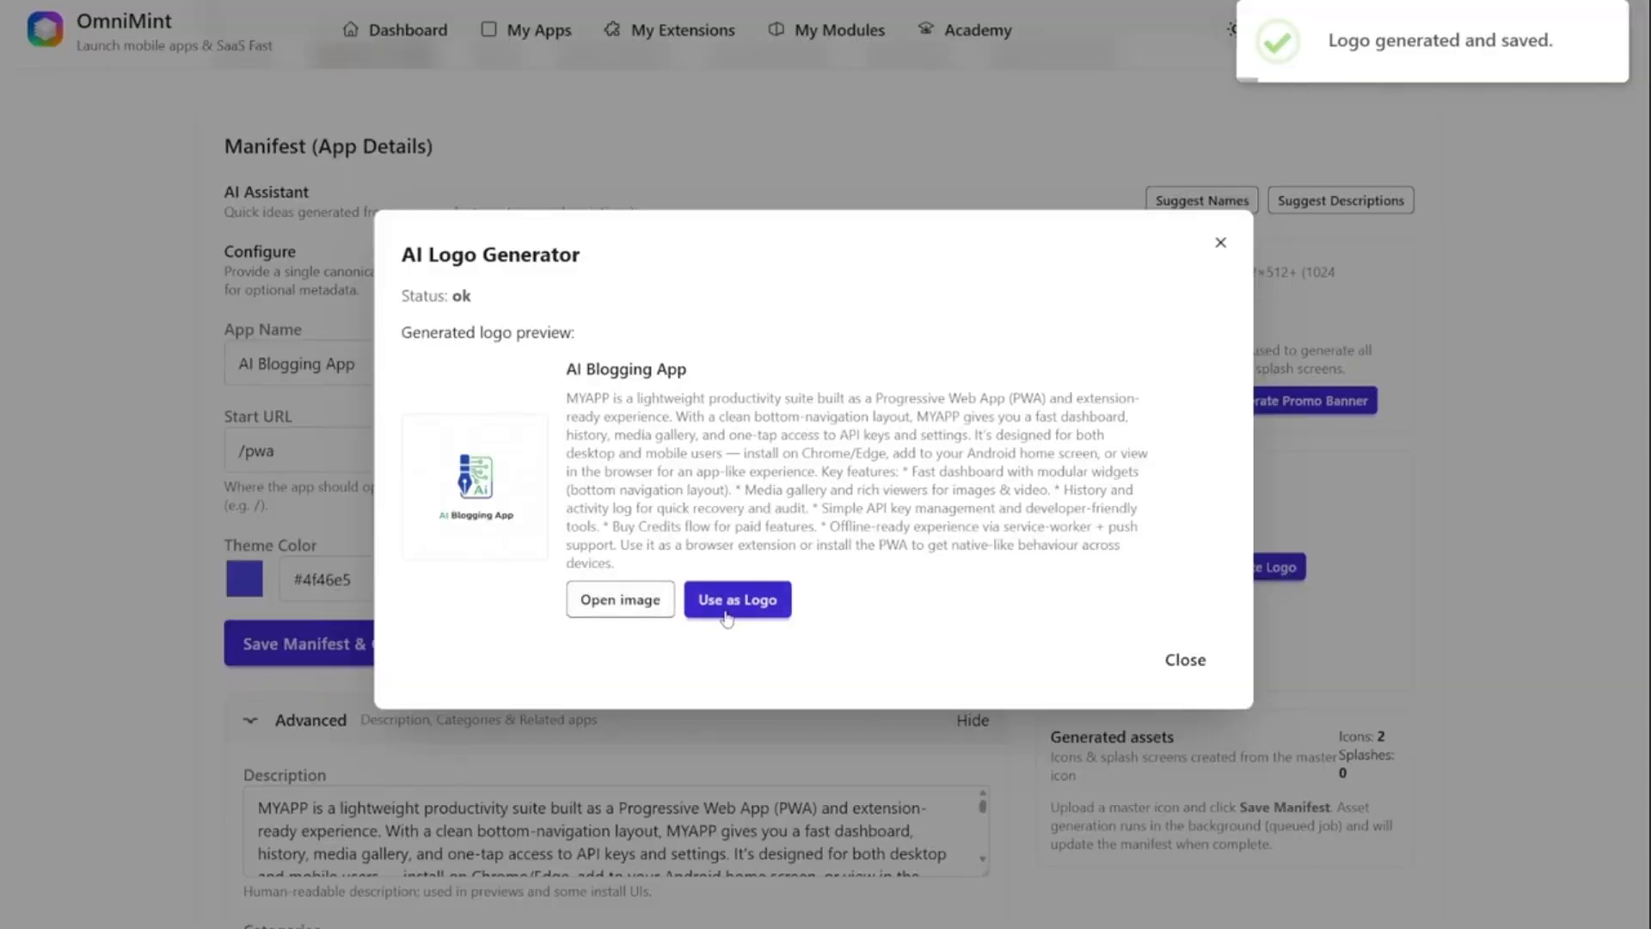
left_click(720, 606)
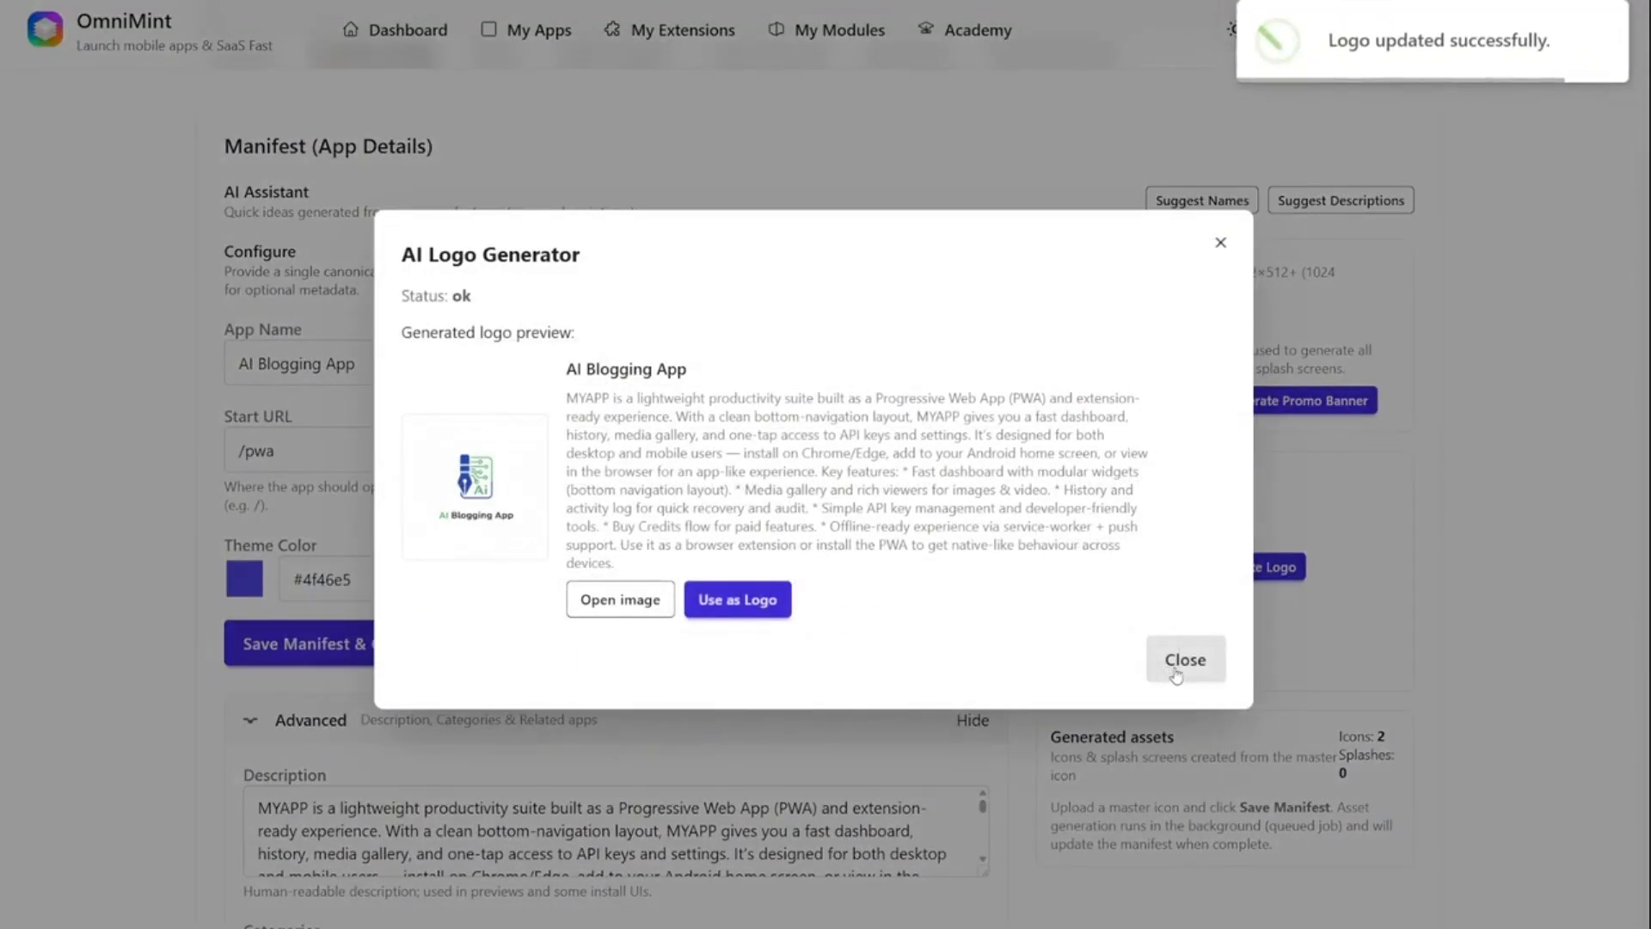
left_click(1183, 659)
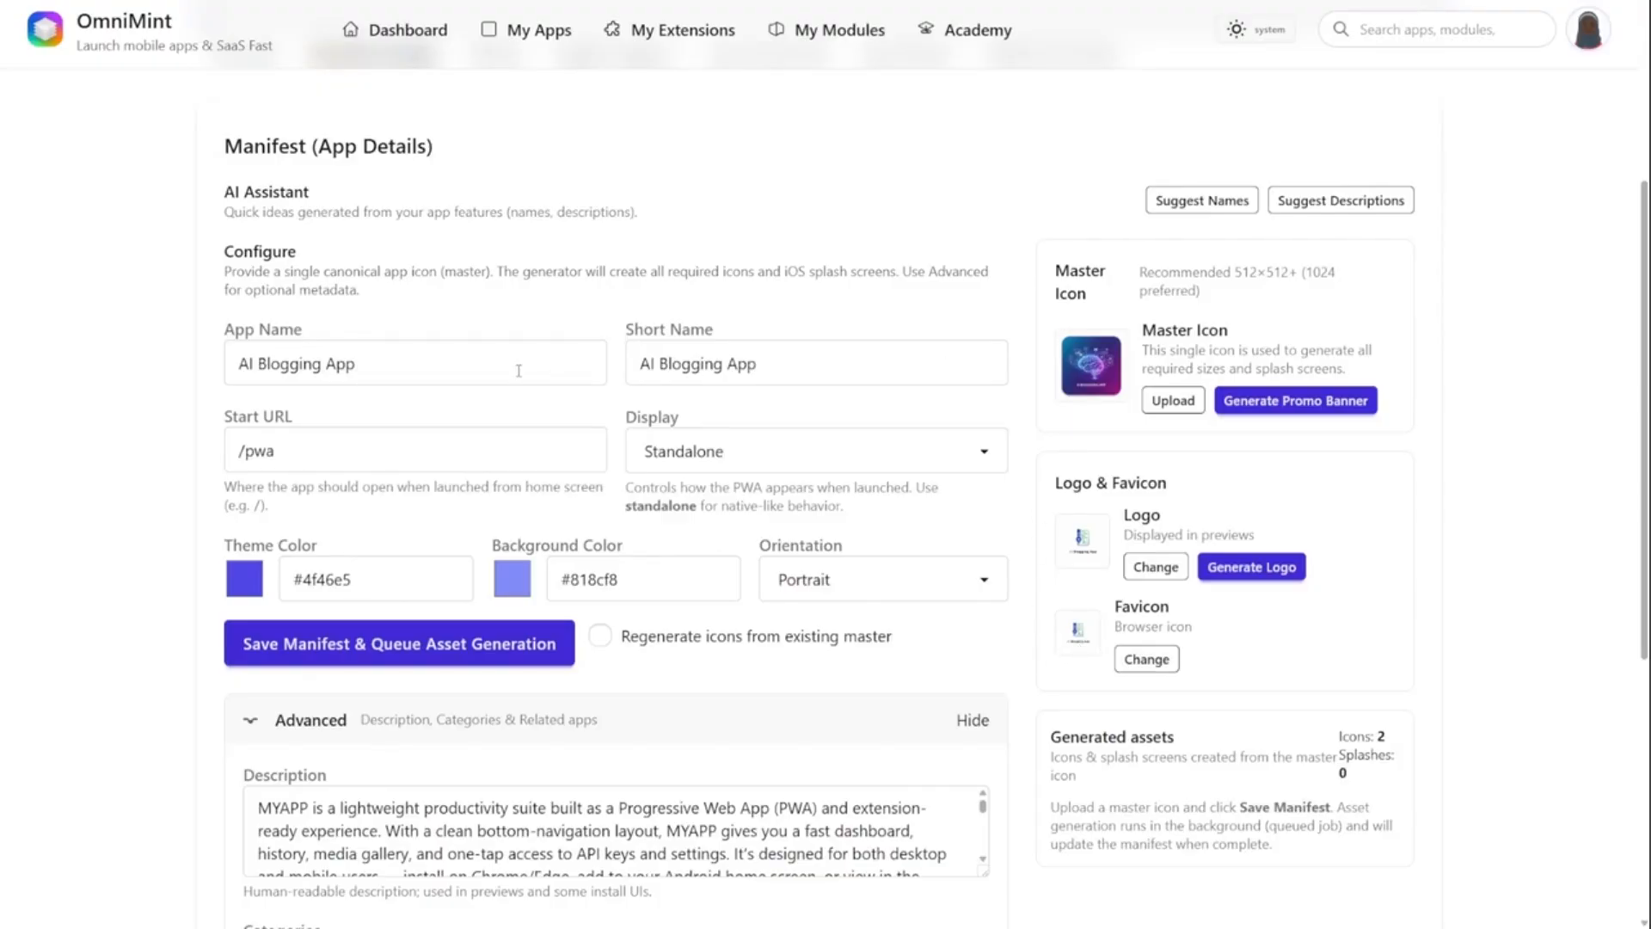
left_click(1170, 212)
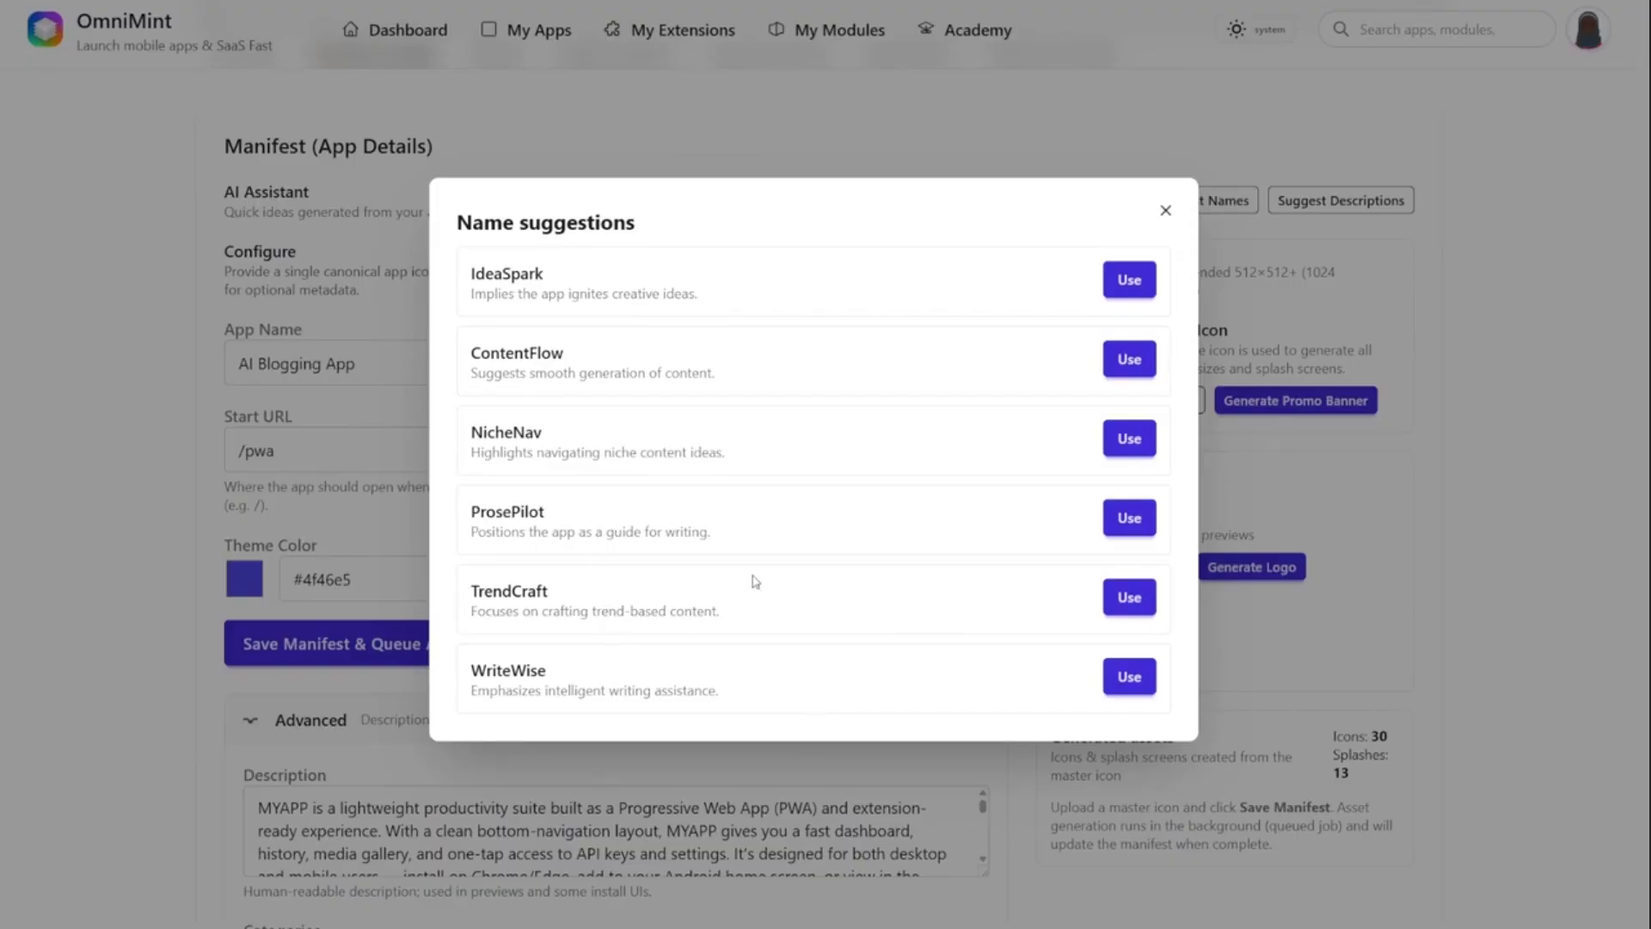
left_click(1130, 281)
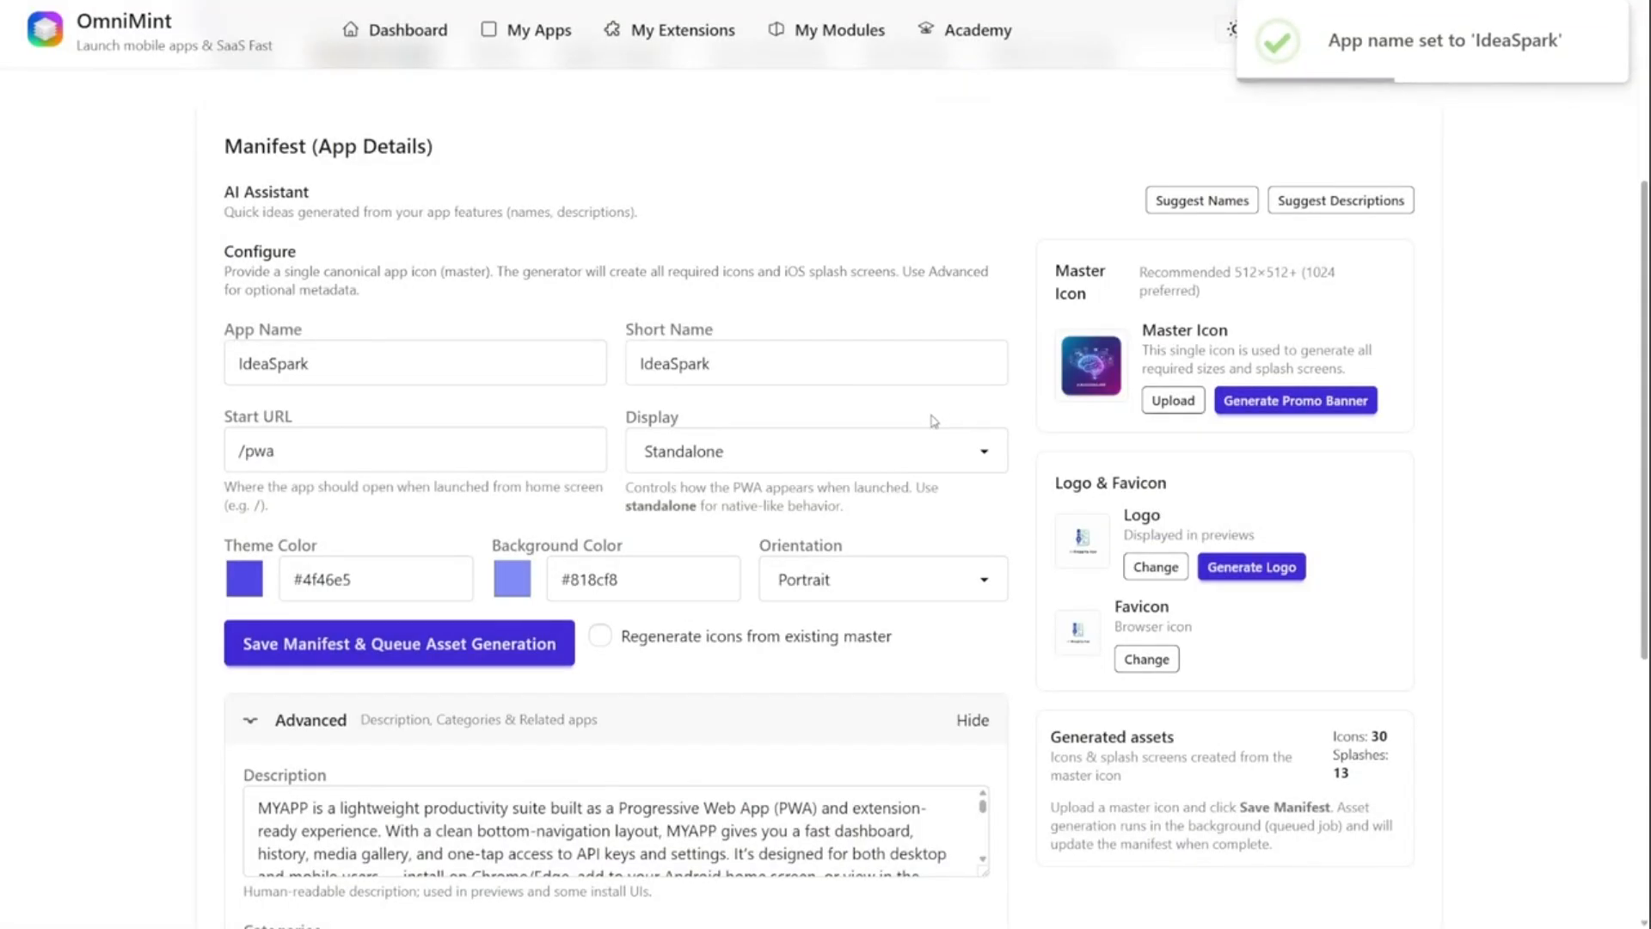
- Enlarge the app description field and replace the first MYAPP placeholder with the app name IdeaSpark
scroll(692, 649, "down", 2)
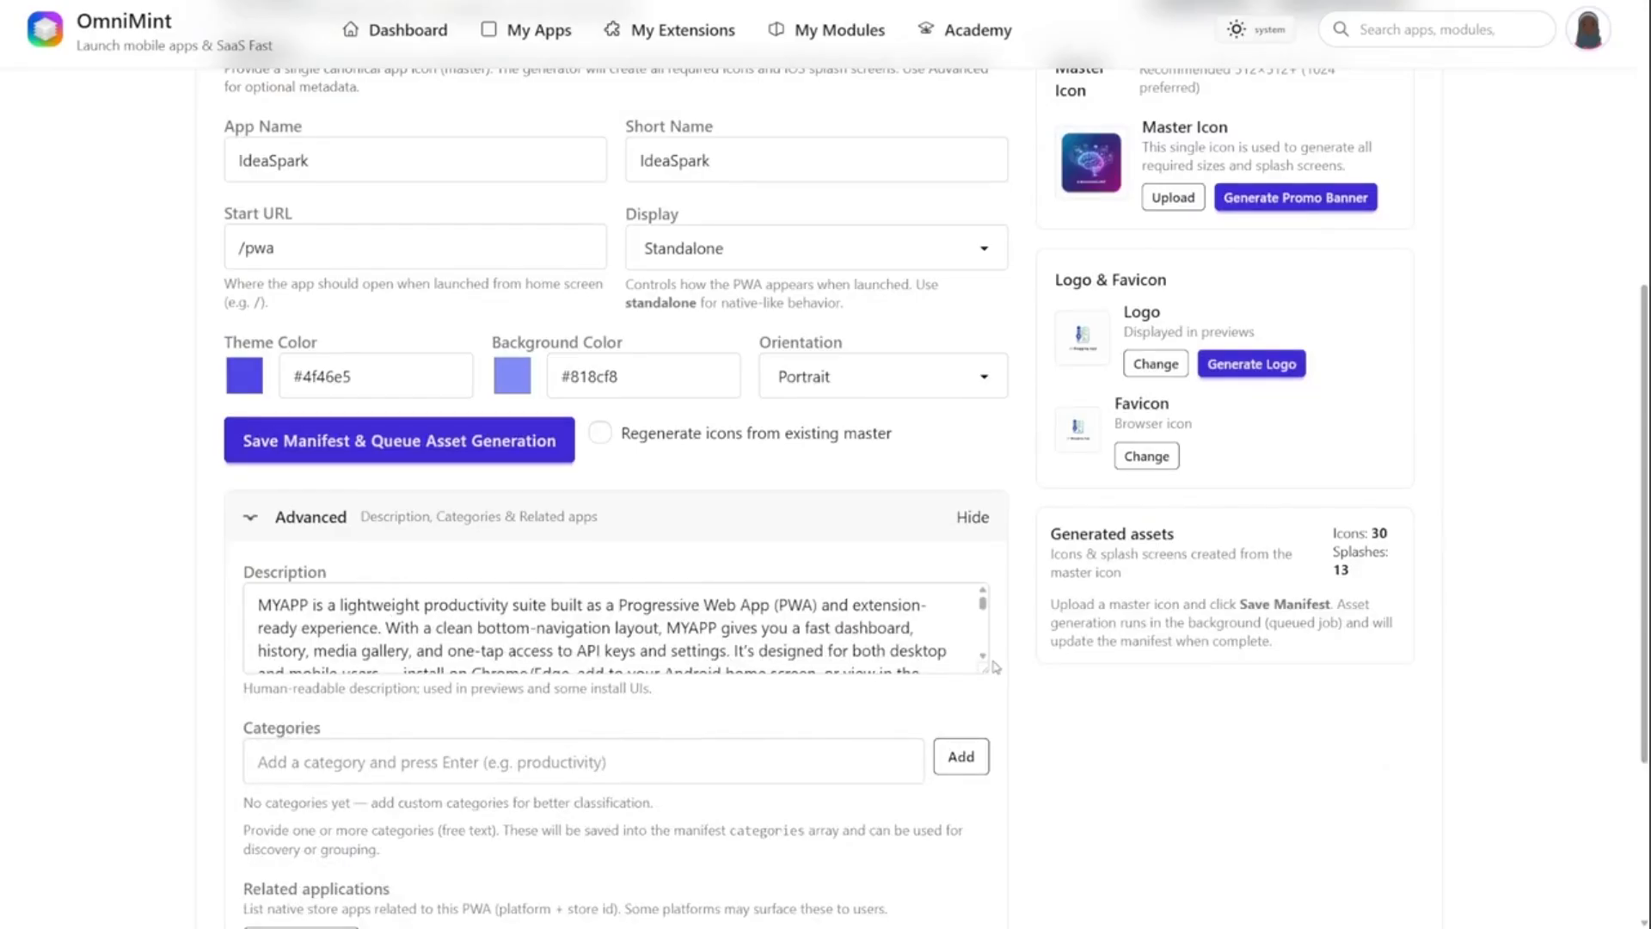
left_click_drag(985, 669, 987, 762)
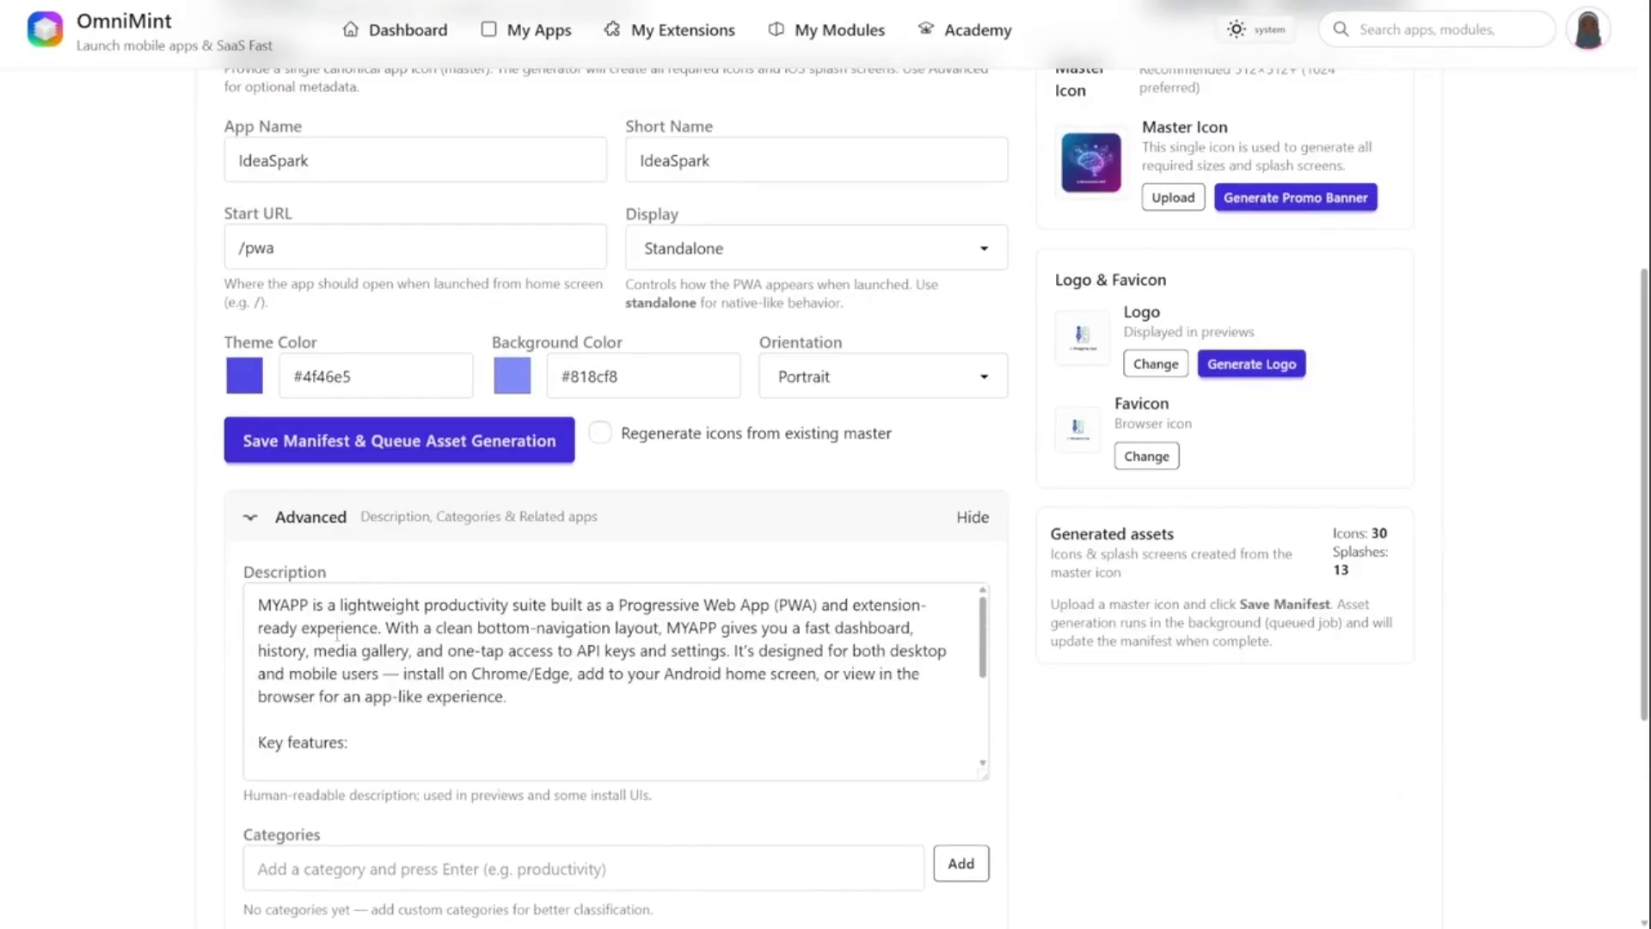
double_click(283, 605)
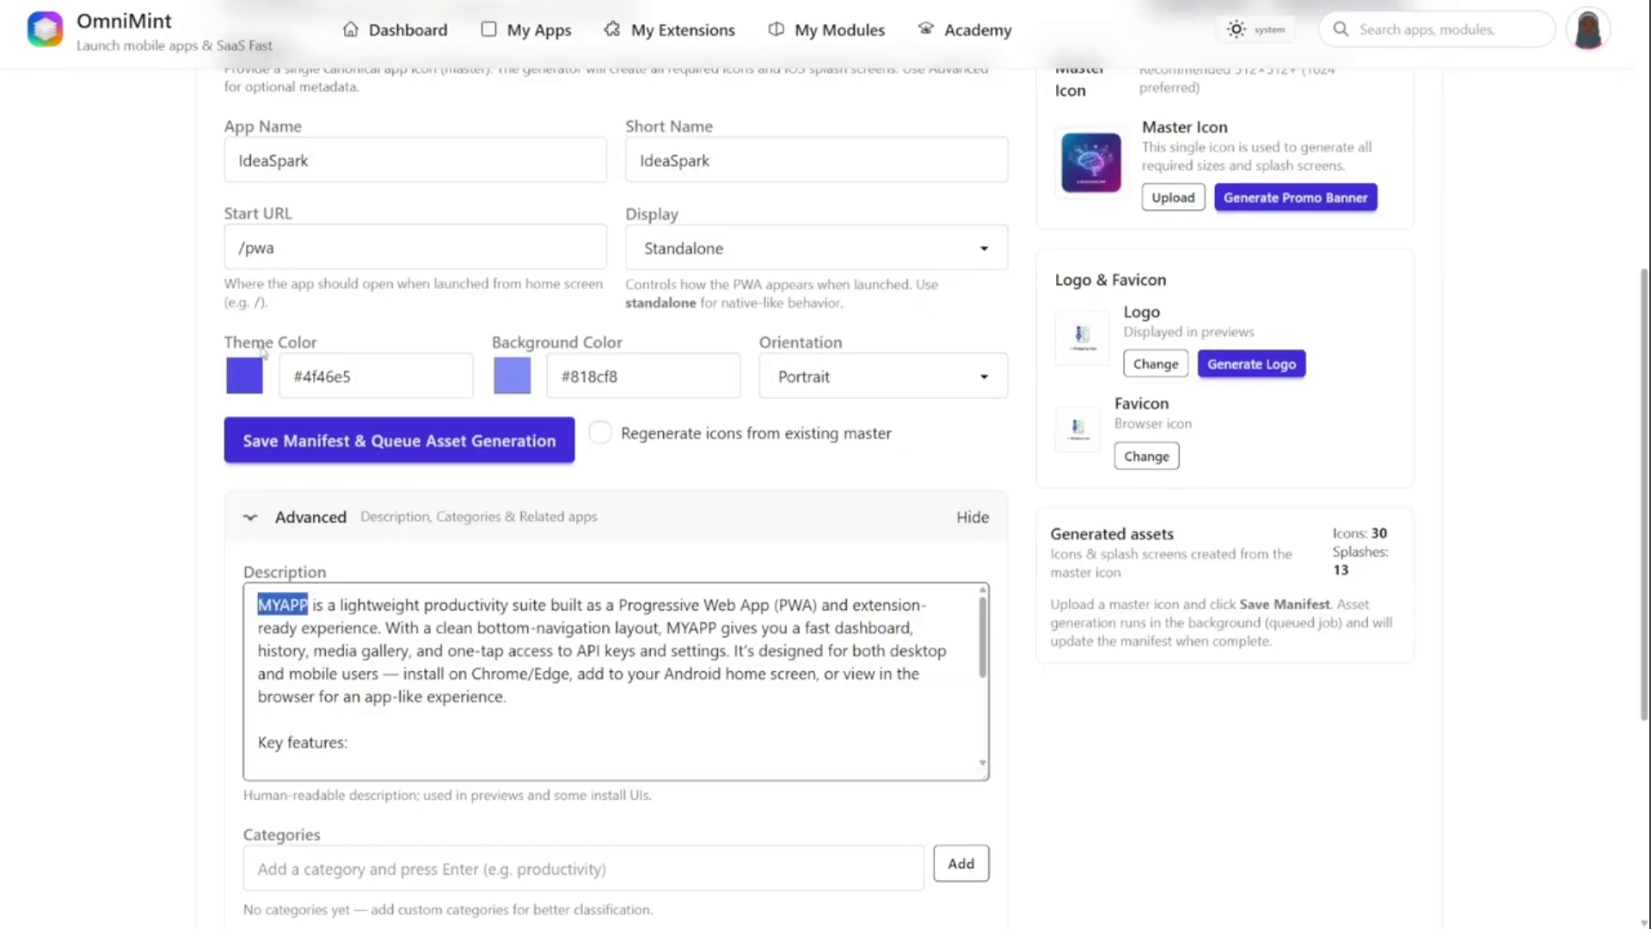
left_click(274, 177)
double_click(271, 176)
key("ctrl+c")
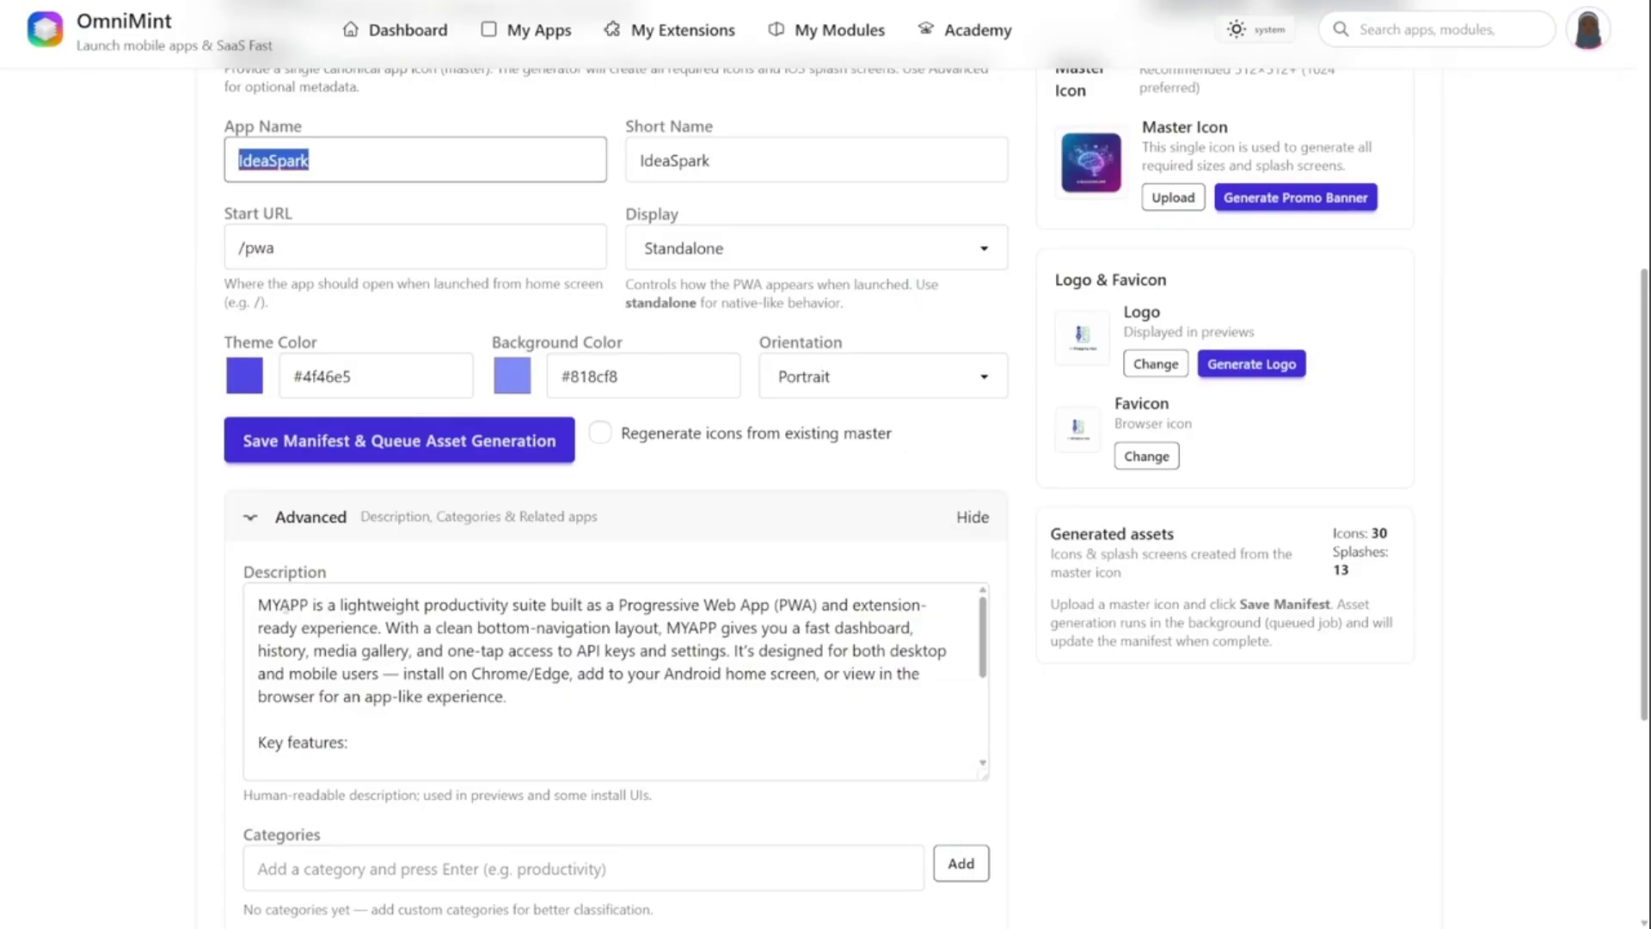
double_click(283, 605)
key("ctrl+v")
scroll(531, 586, "down", 5)
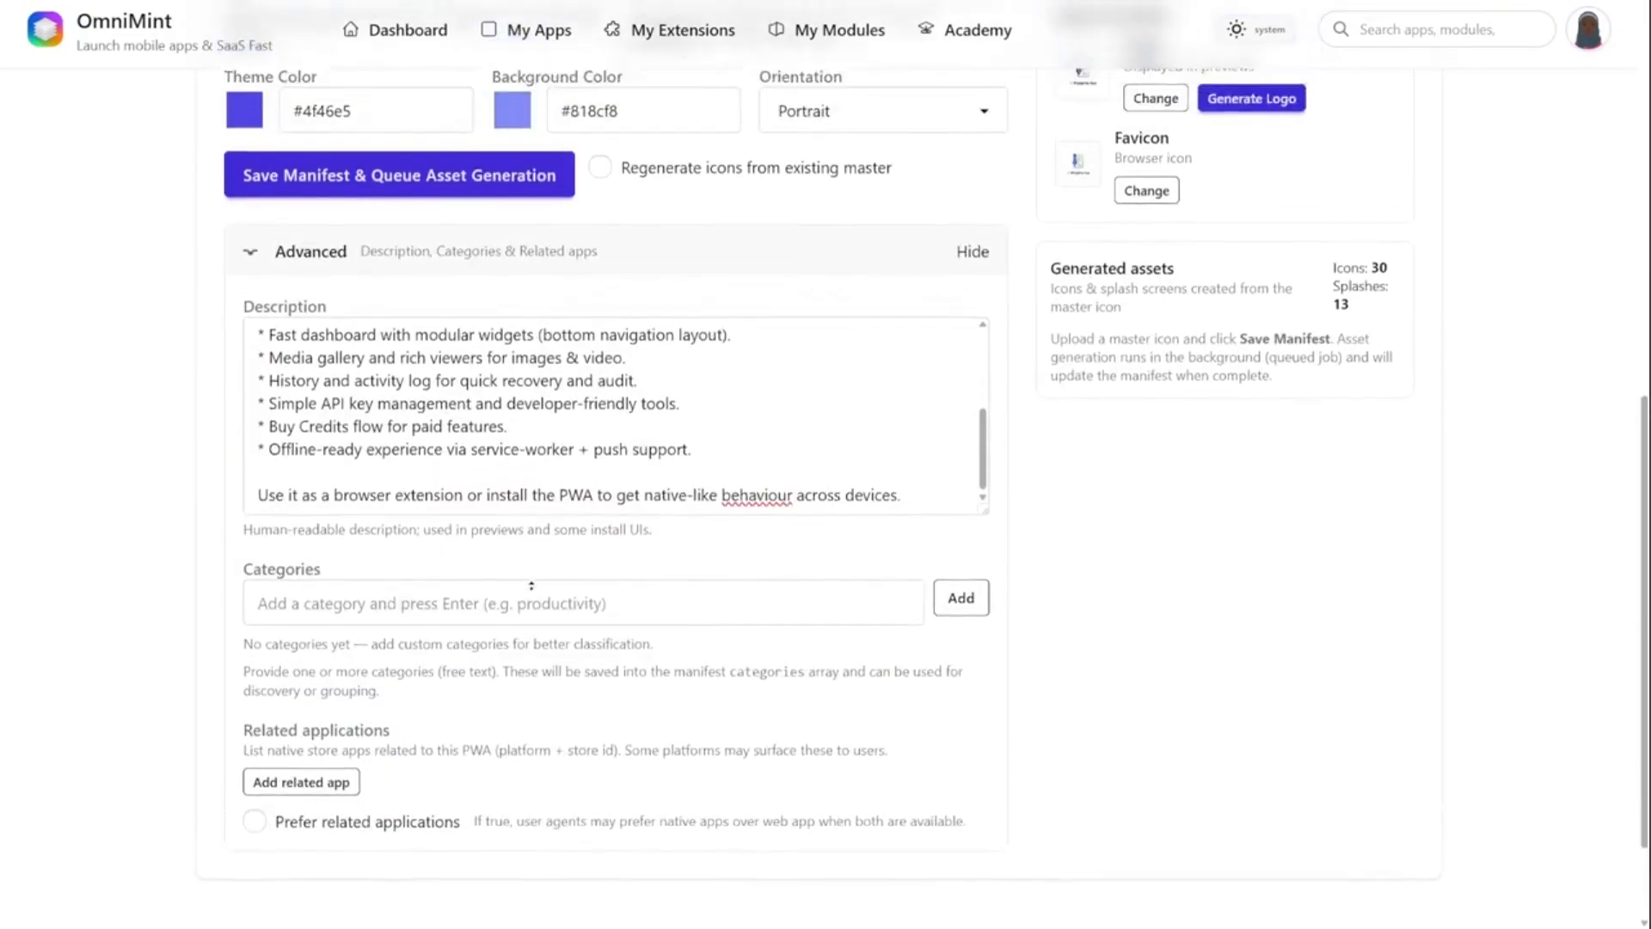
- View the Legal & Support section of the app and open the module gallery from its attached modules
scroll(531, 586, "up", 10)
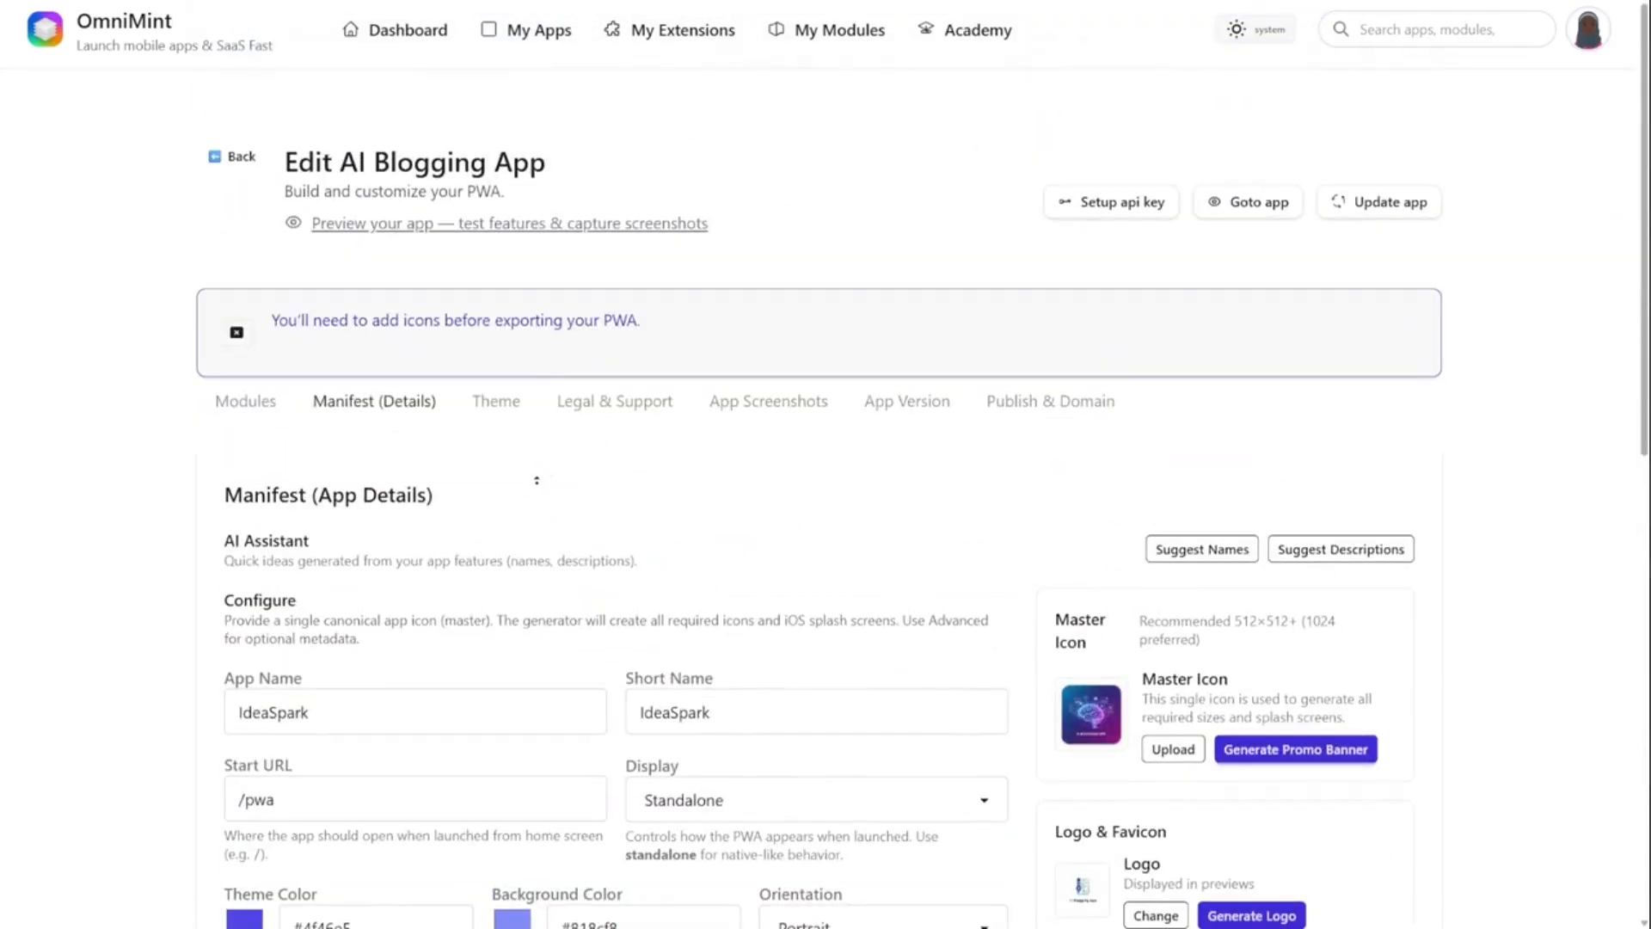
left_click(603, 428)
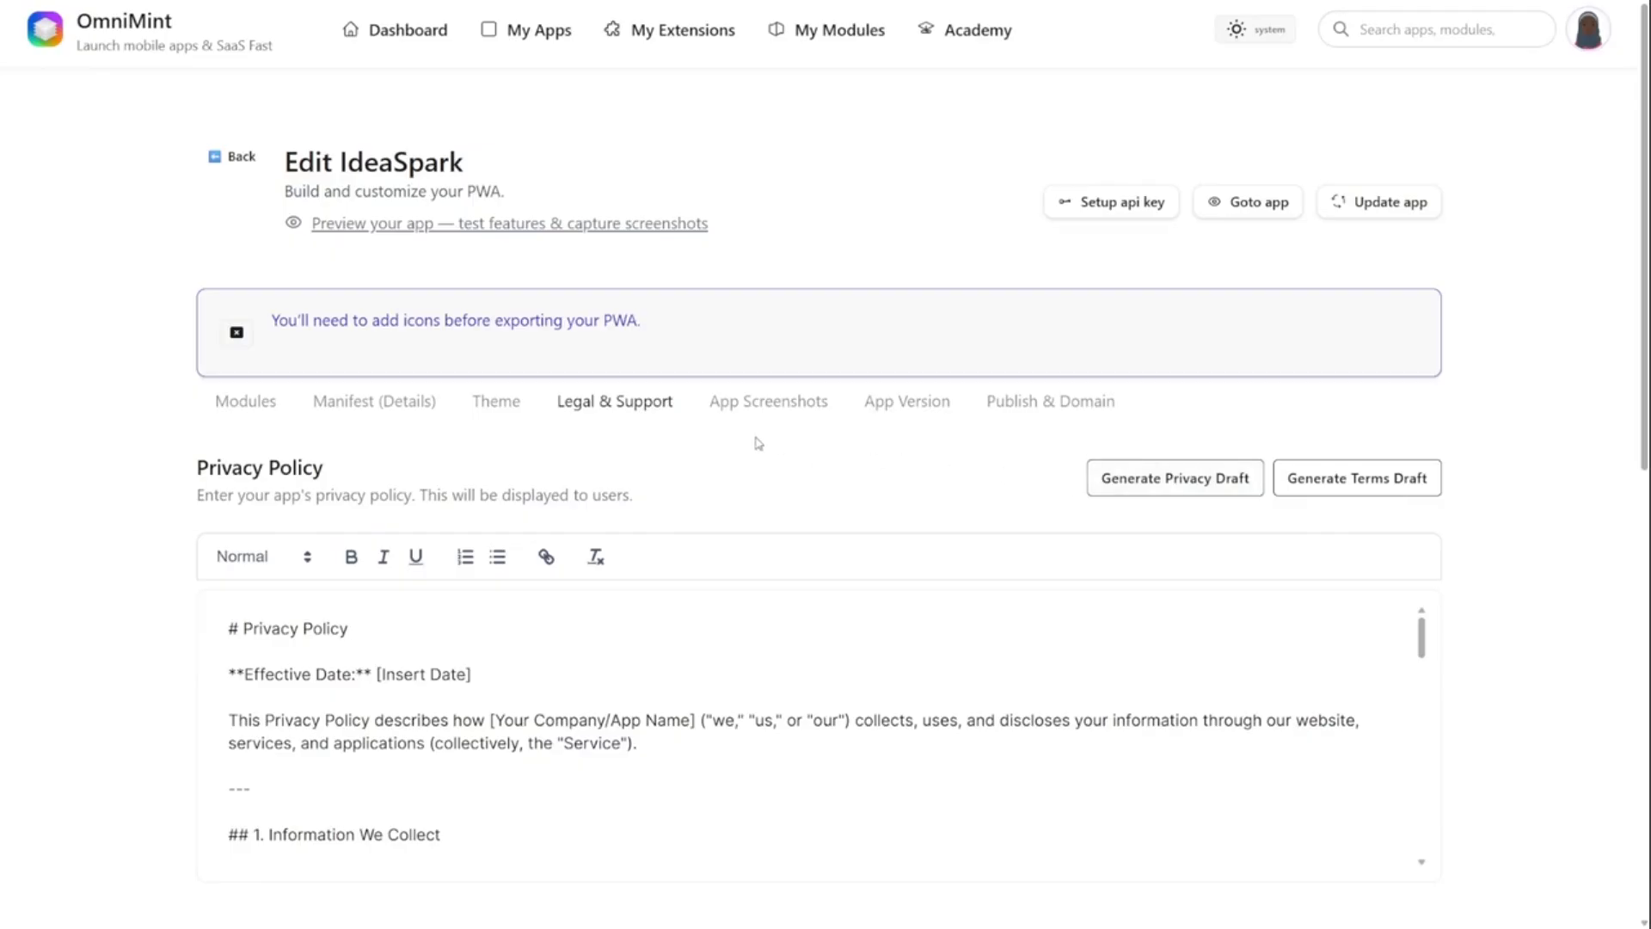
left_click(262, 404)
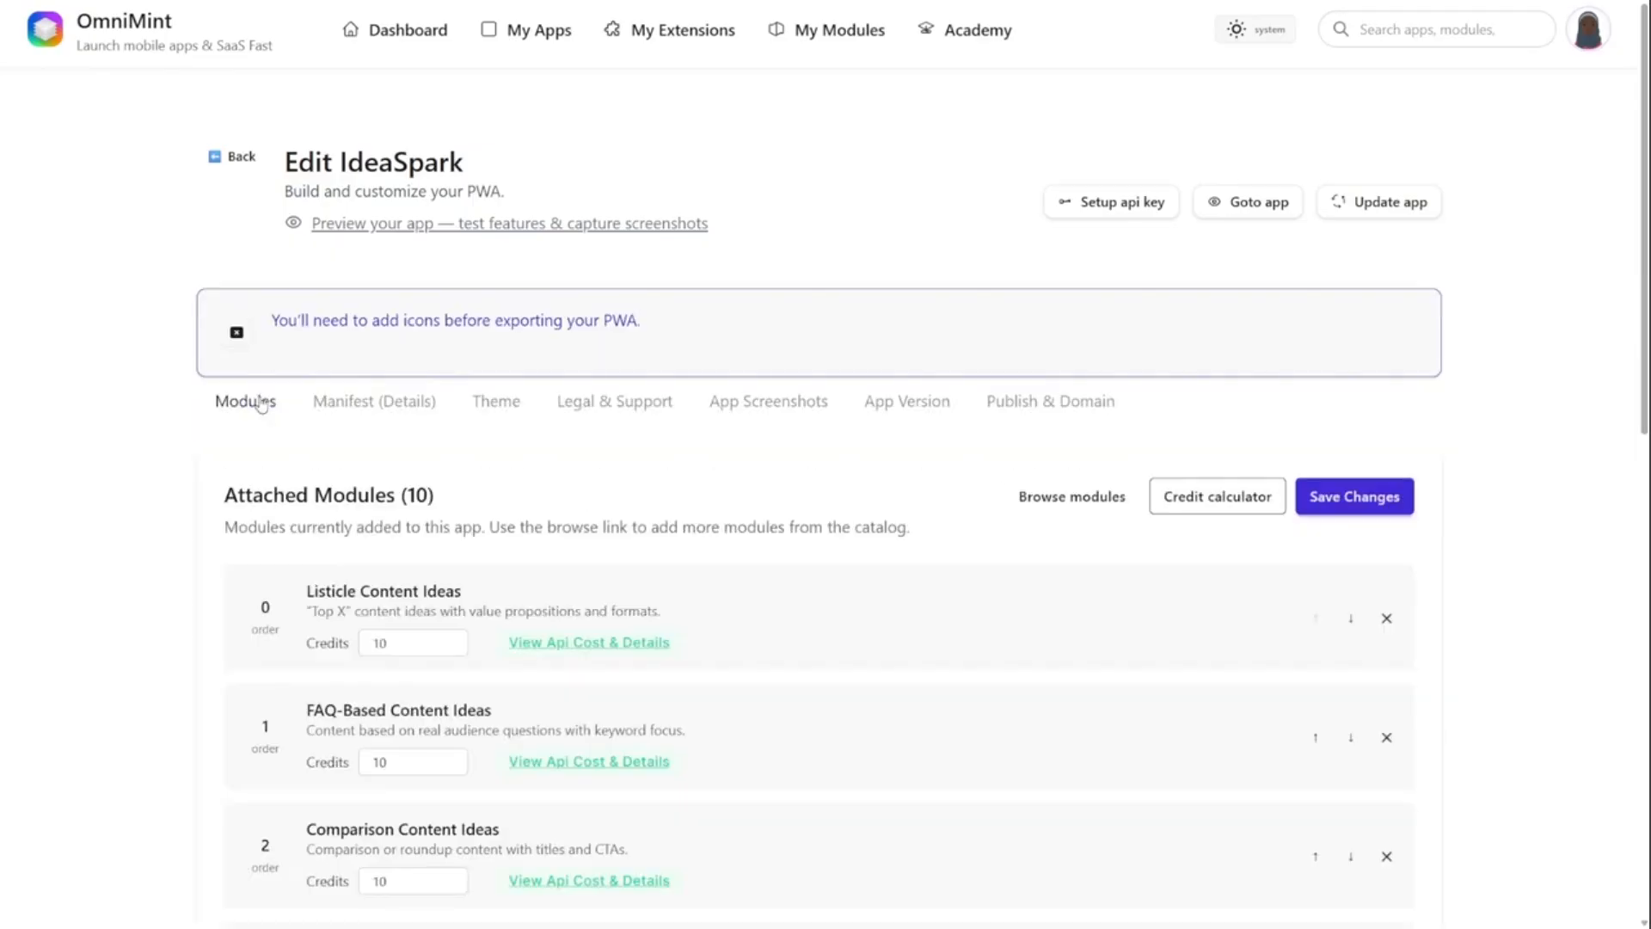
left_click(1057, 495)
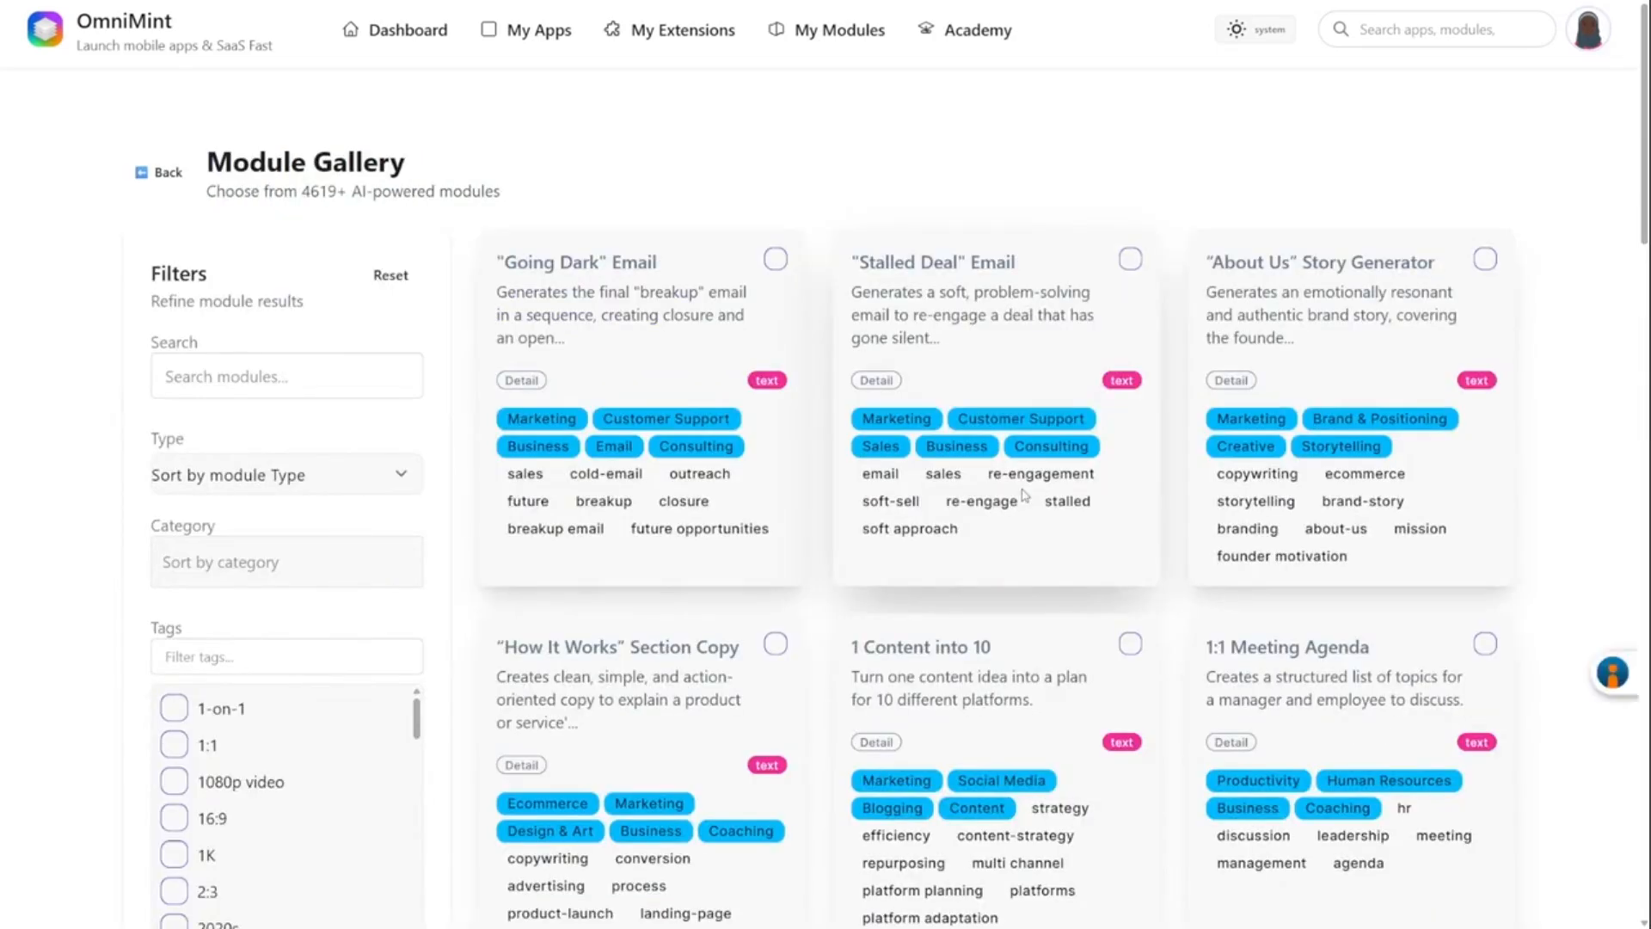
- Search the module gallery for "blogging" and select the Blogging Calendar module
left_click(273, 368)
type("blogging")
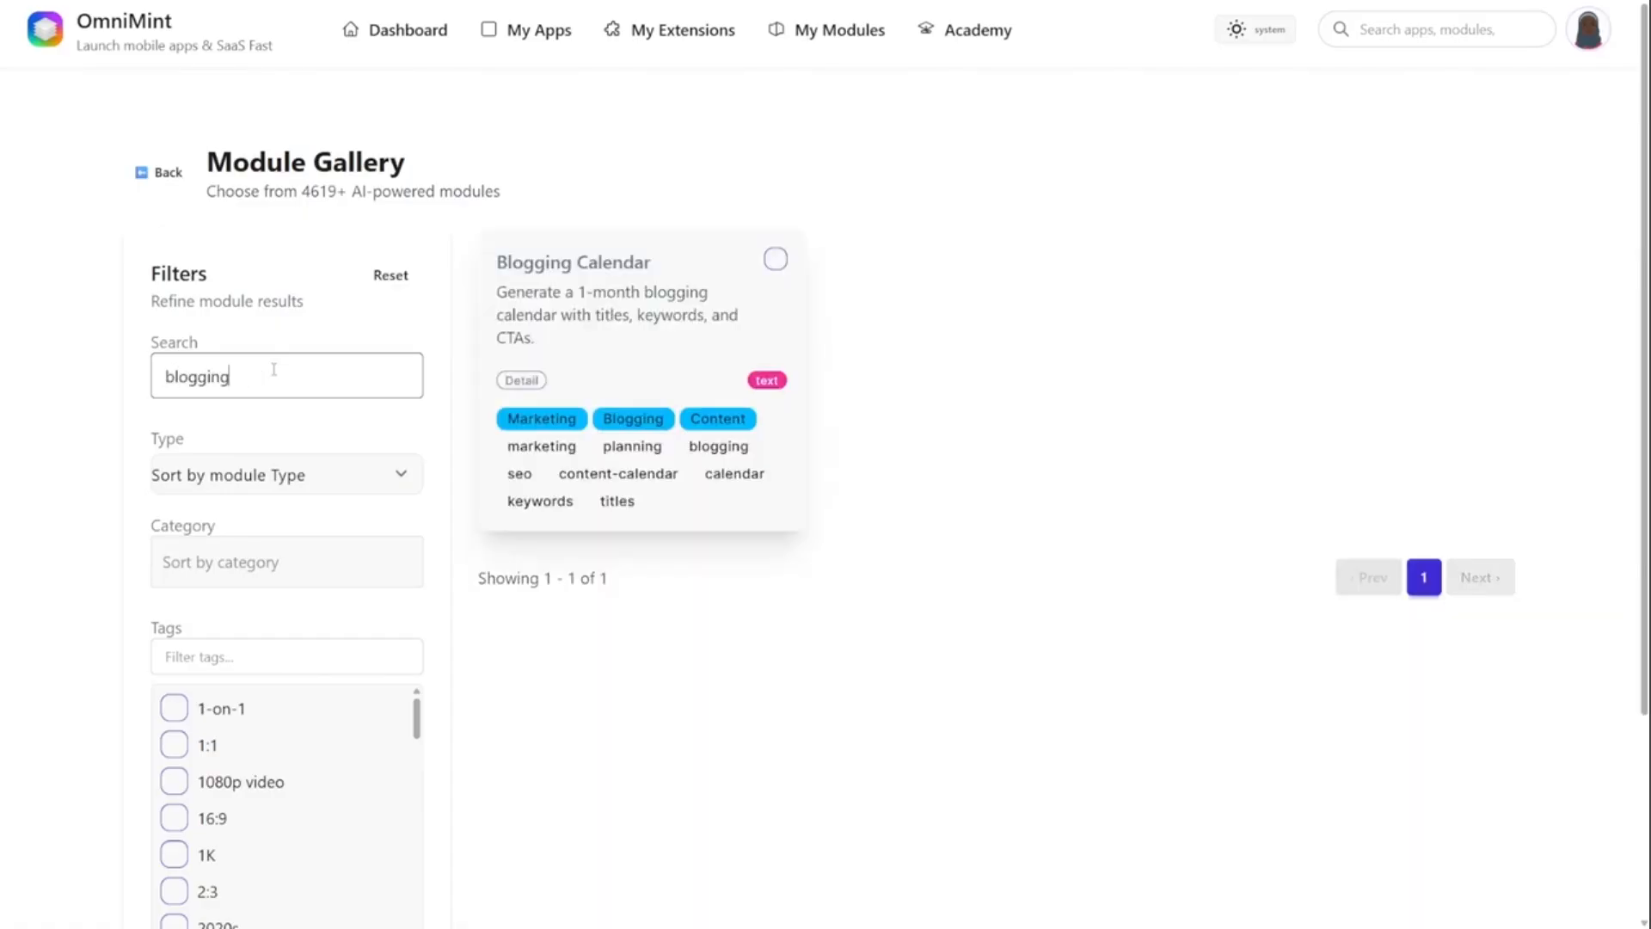
left_click(775, 259)
- Search the module gallery for "blog" and select B2B Blog Post Intro, Blog Article (SEO), Blog Conclusion Summary and Blog CTA Section
left_click_drag(250, 265, 120, 275)
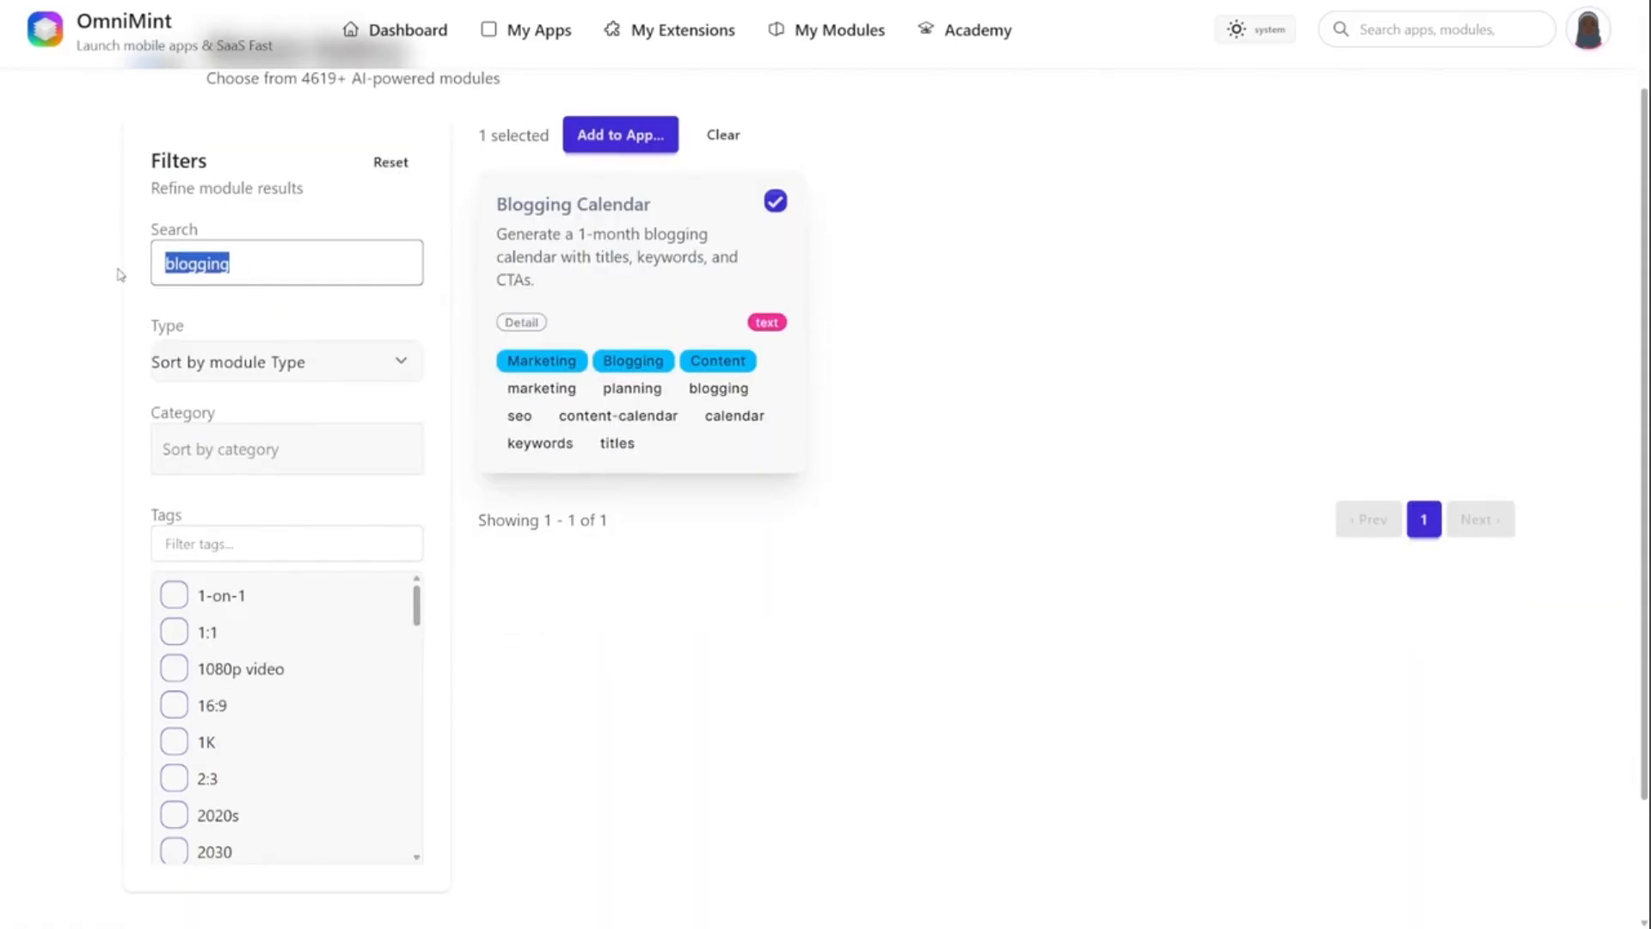
type("blog")
left_click(1485, 201)
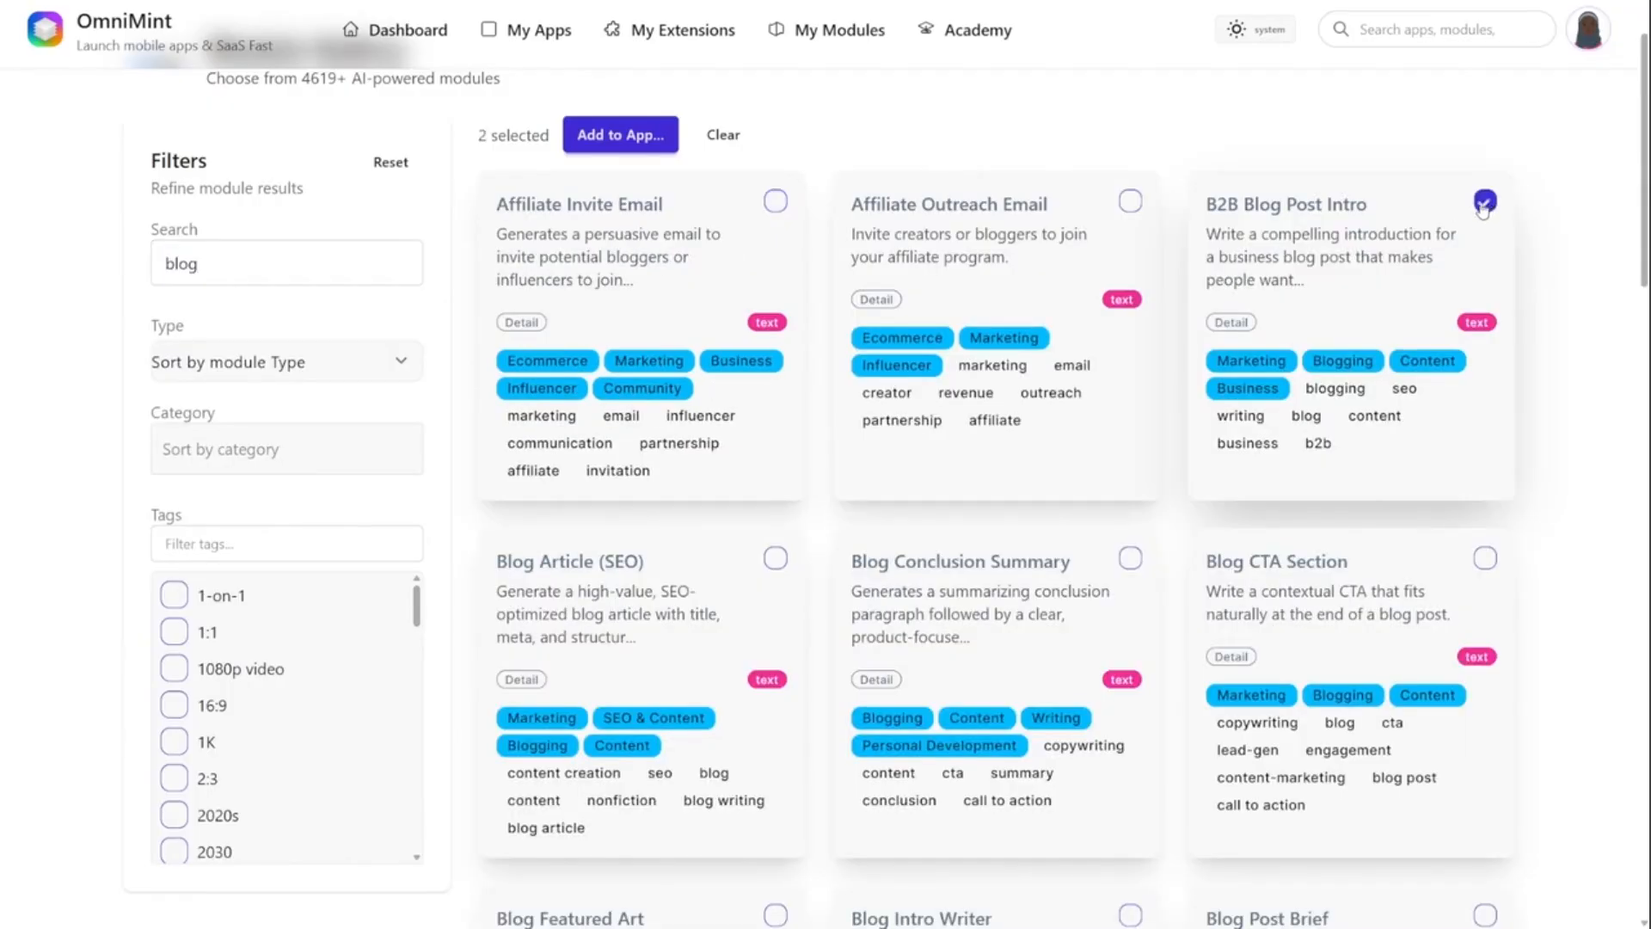
left_click(775, 559)
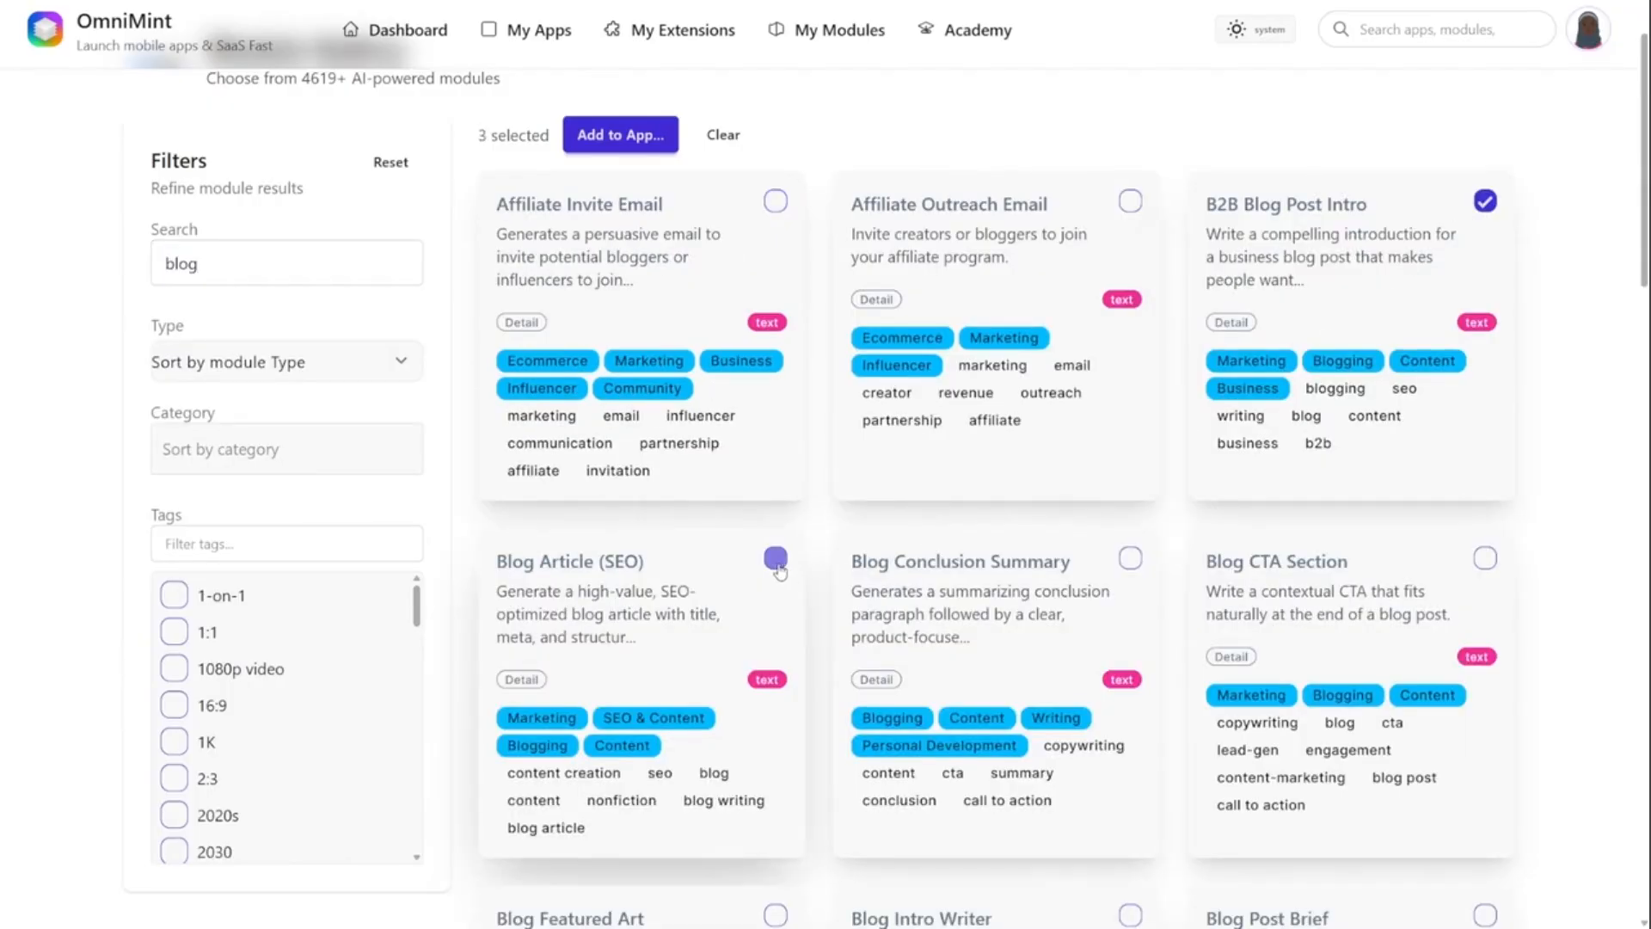
left_click(1130, 558)
left_click(1485, 558)
- Look through the remaining blog modules and add the selected modules to the IdeaSpark app
scroll(1574, 689, "down", 1)
scroll(1574, 689, "down", 20)
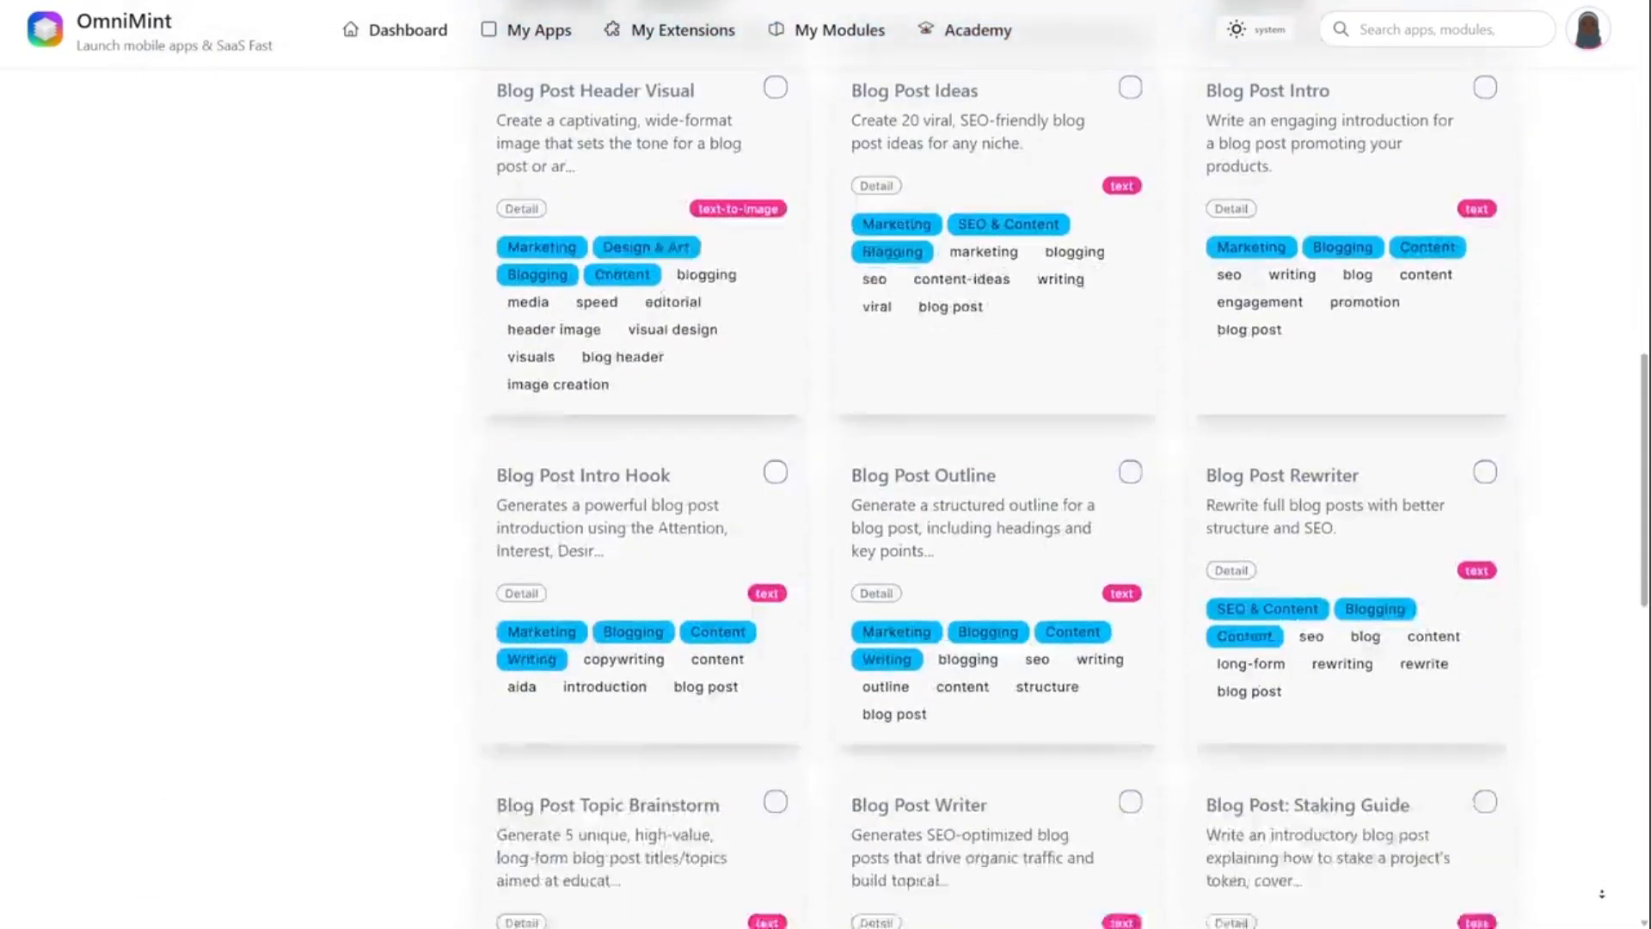
scroll(1553, 846, "up", 20)
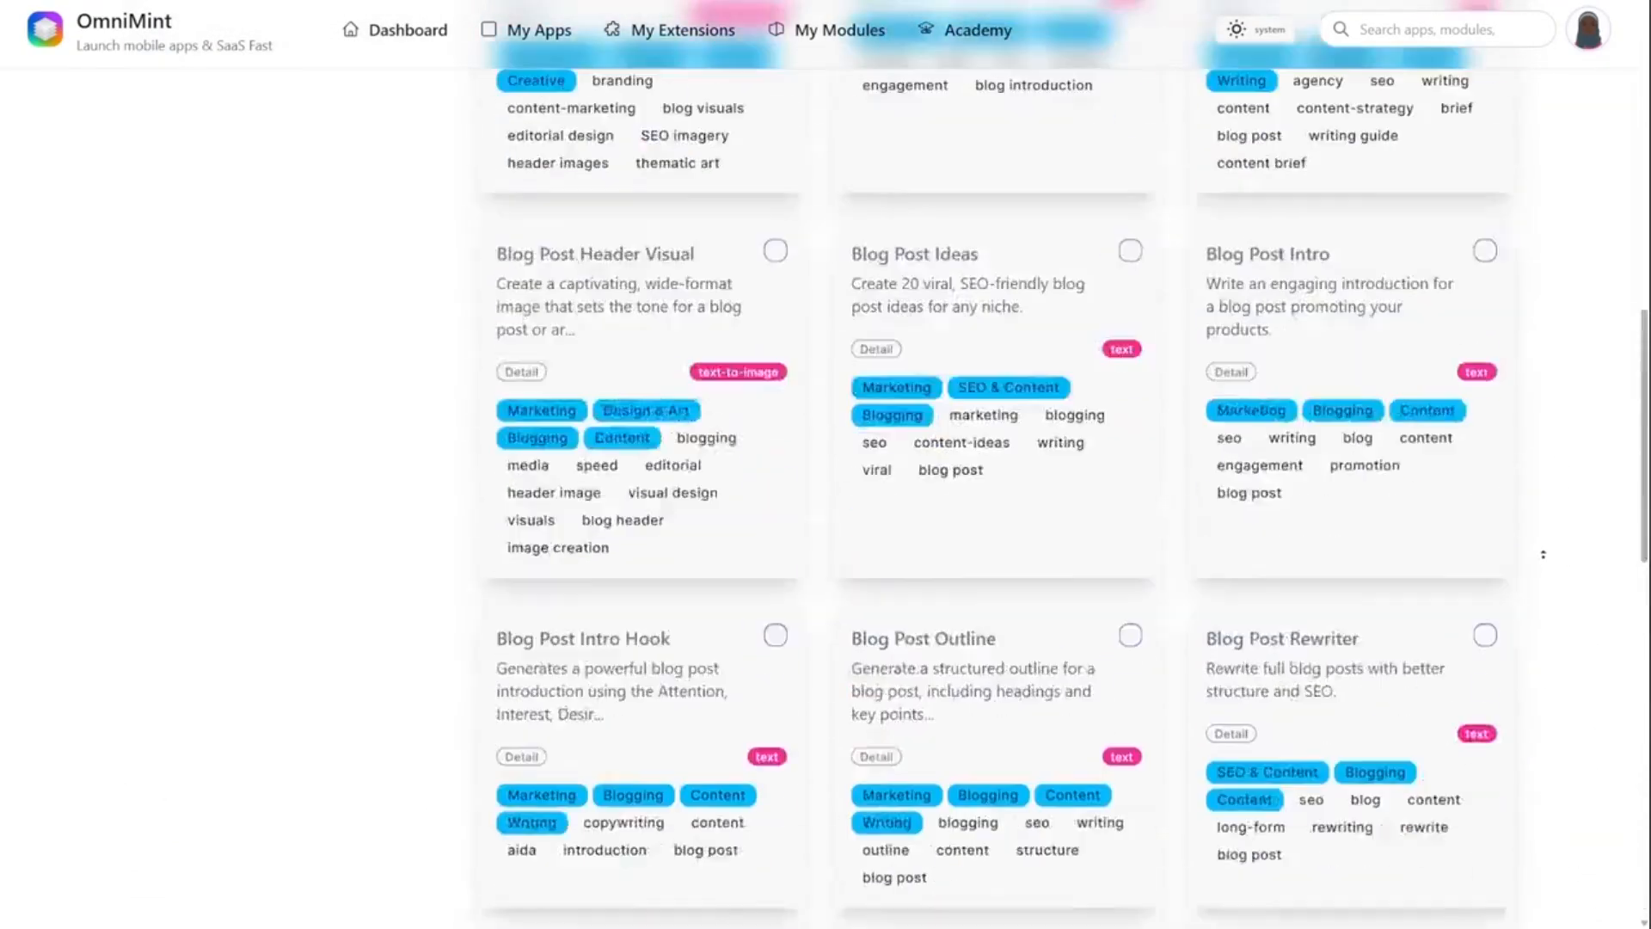
left_click(620, 247)
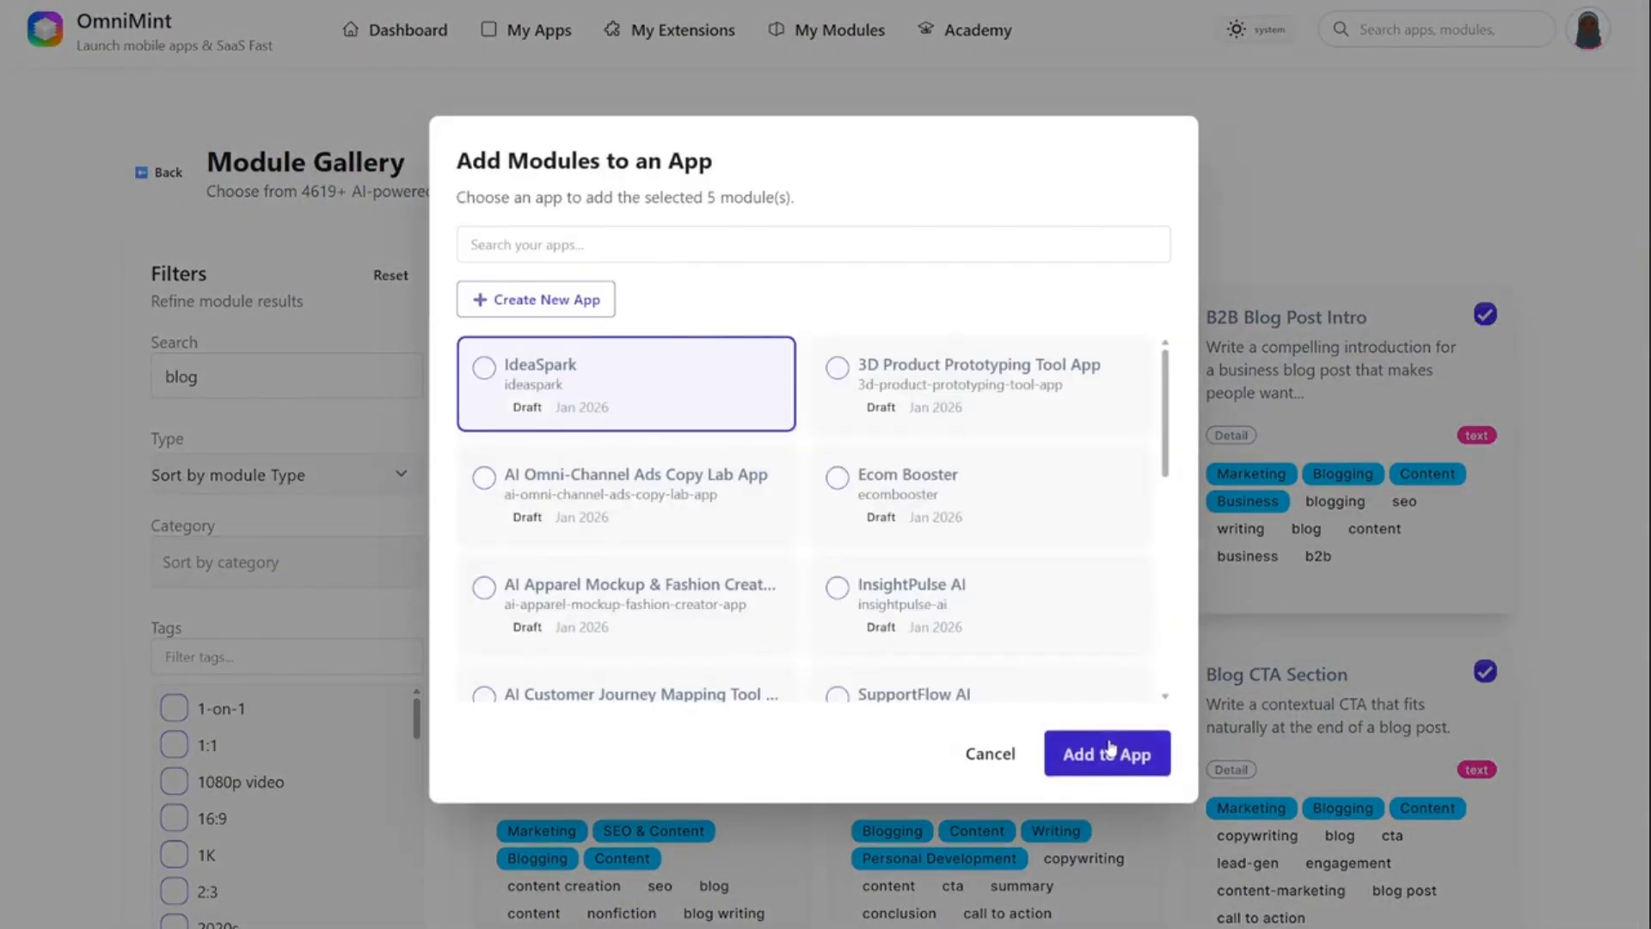
left_click(1107, 753)
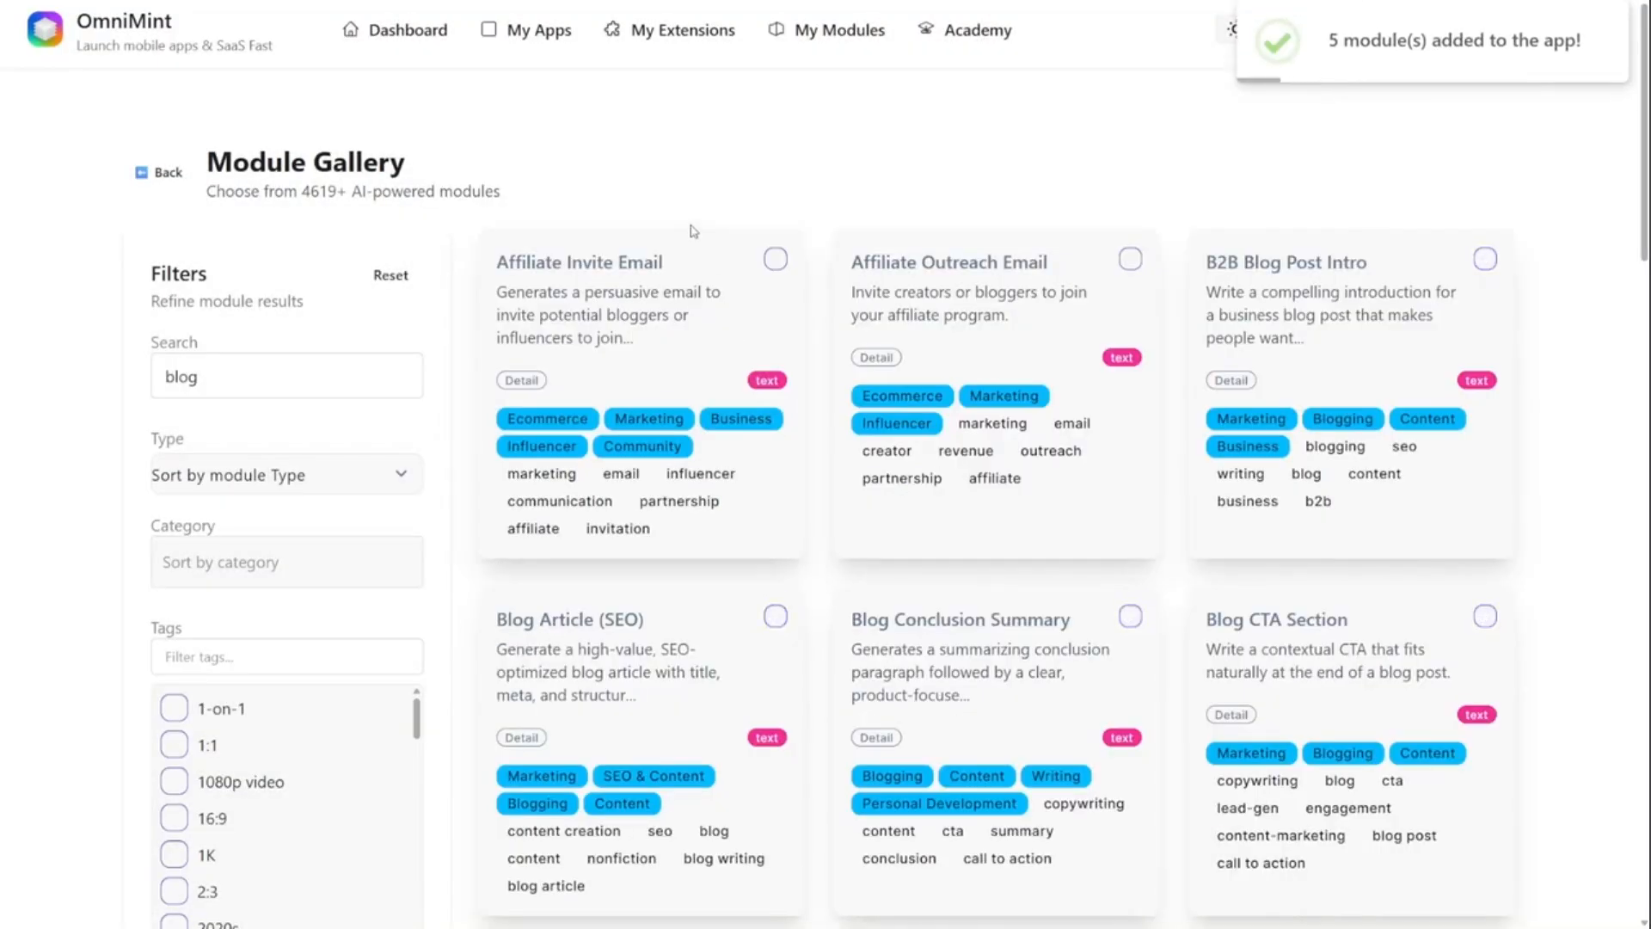
- From the list of apps, view IdeaSpark's credit settings with its credit packs and its payment gateway settings
left_click(534, 50)
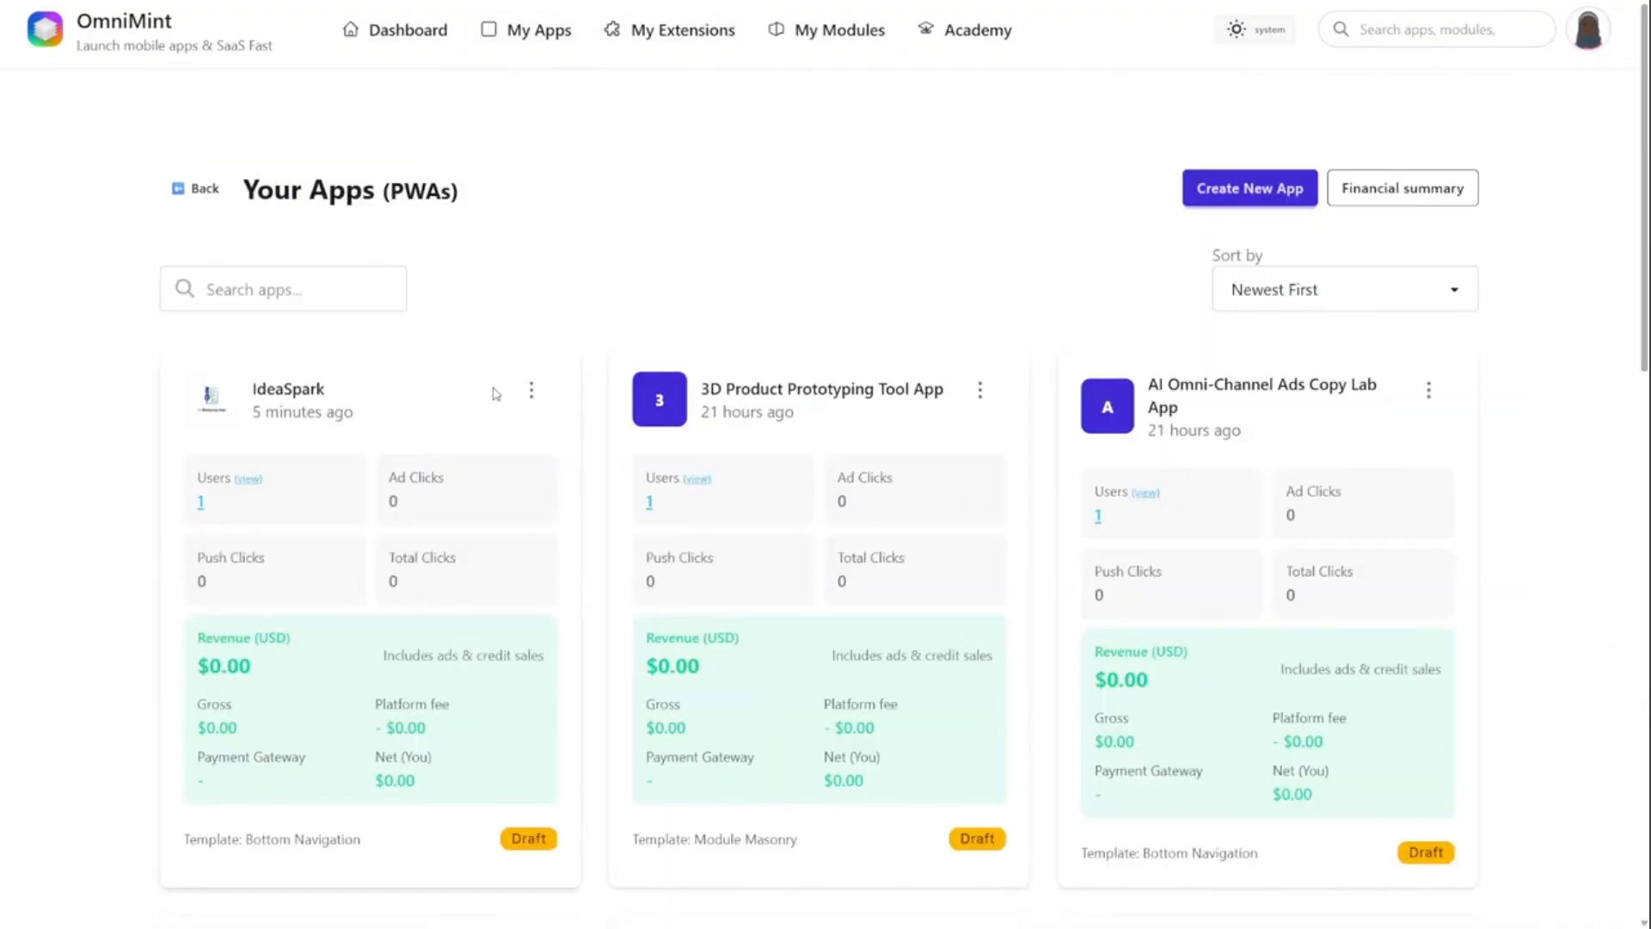
scroll(499, 430, "down", 1)
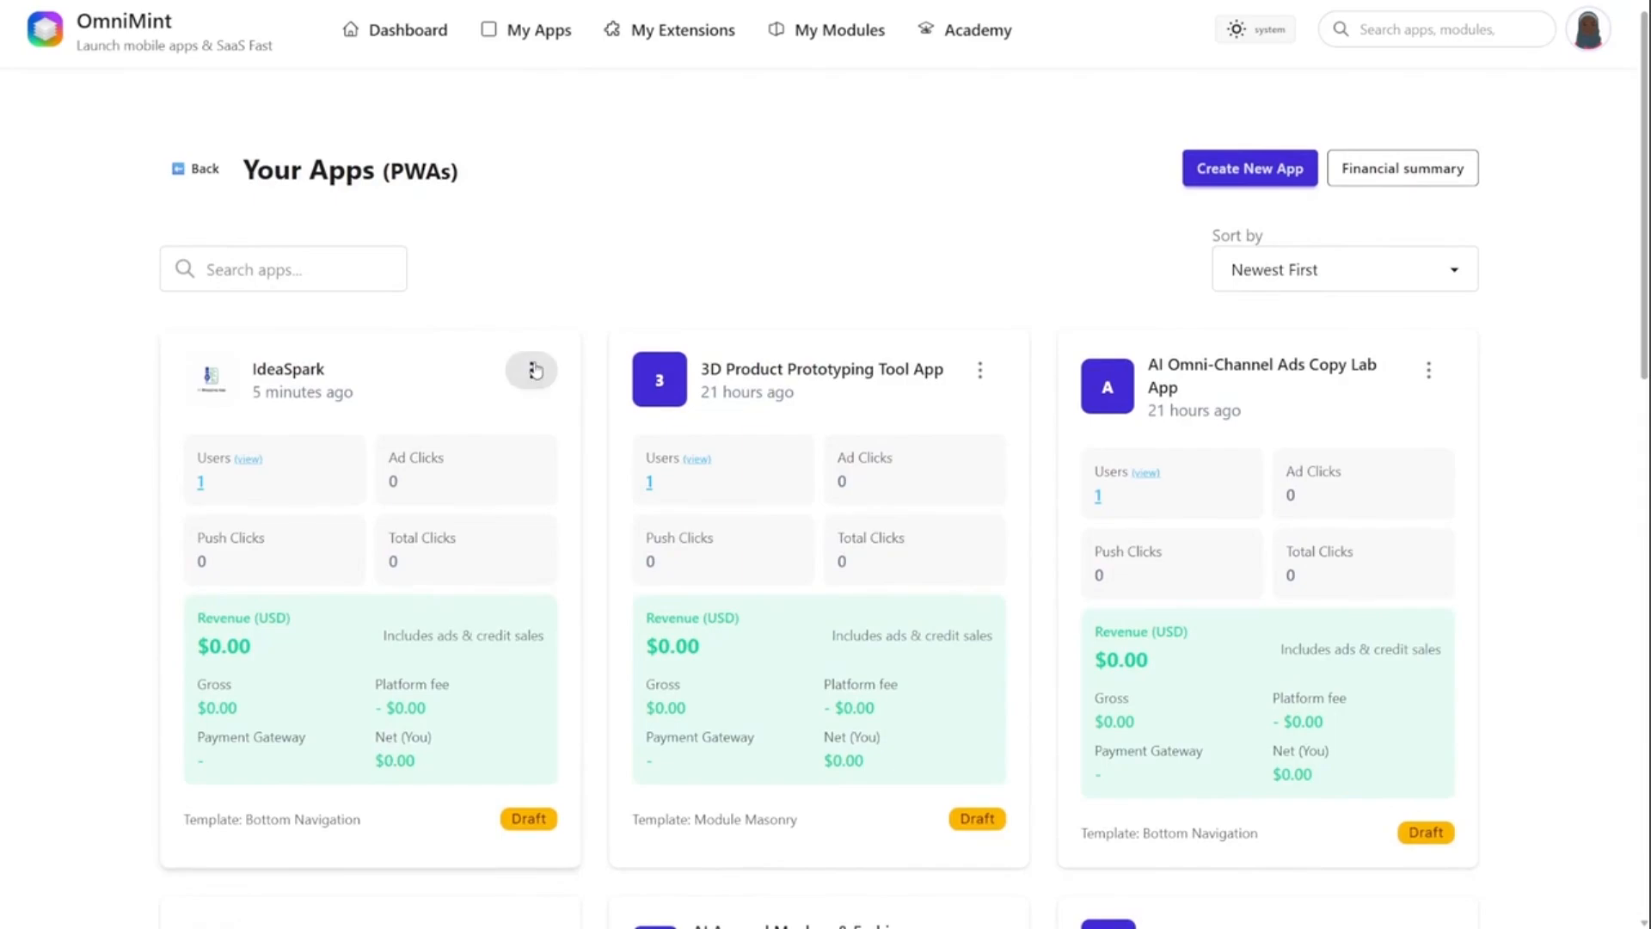
left_click(532, 370)
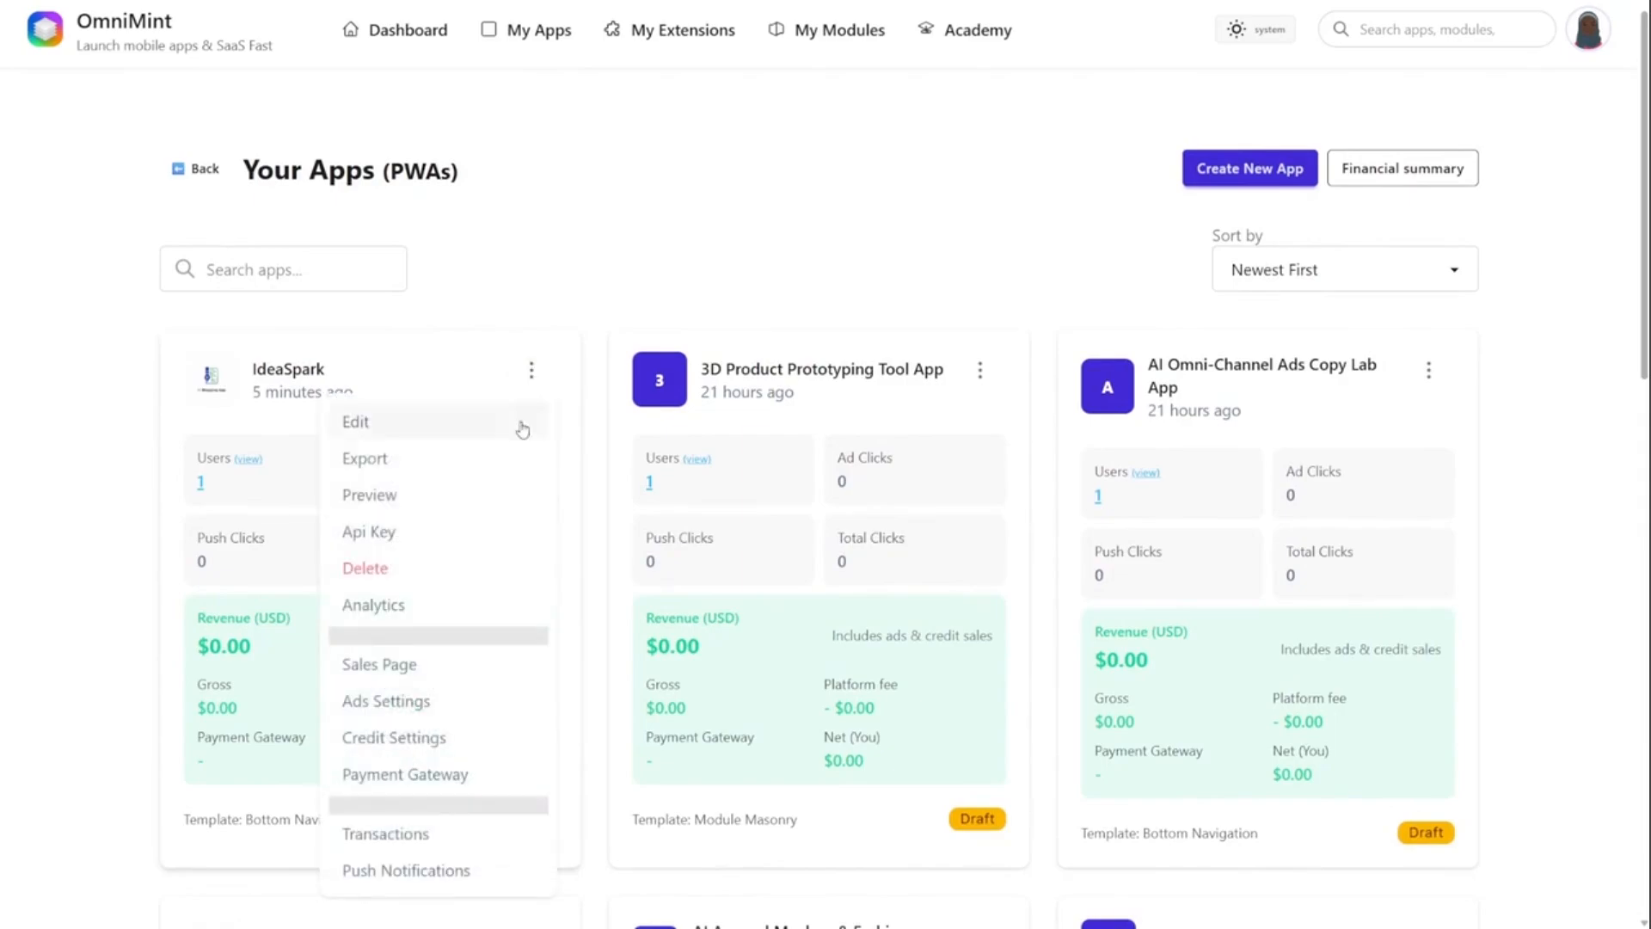
left_click(481, 737)
scroll(633, 621, "down", 4)
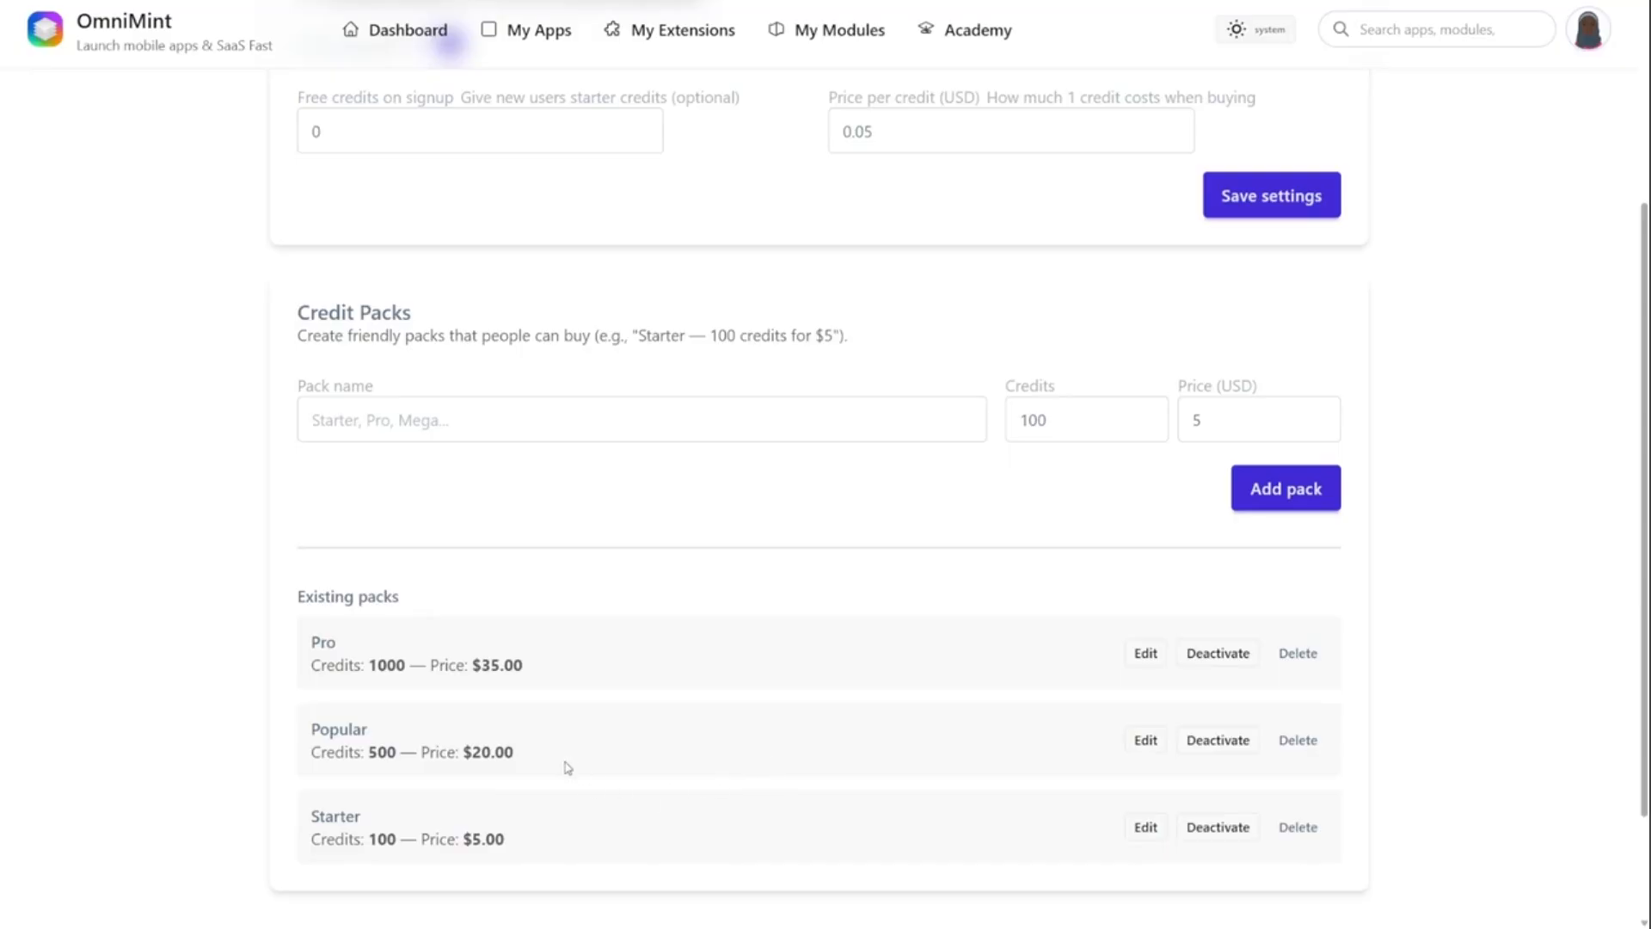
scroll(587, 686, "up", 4)
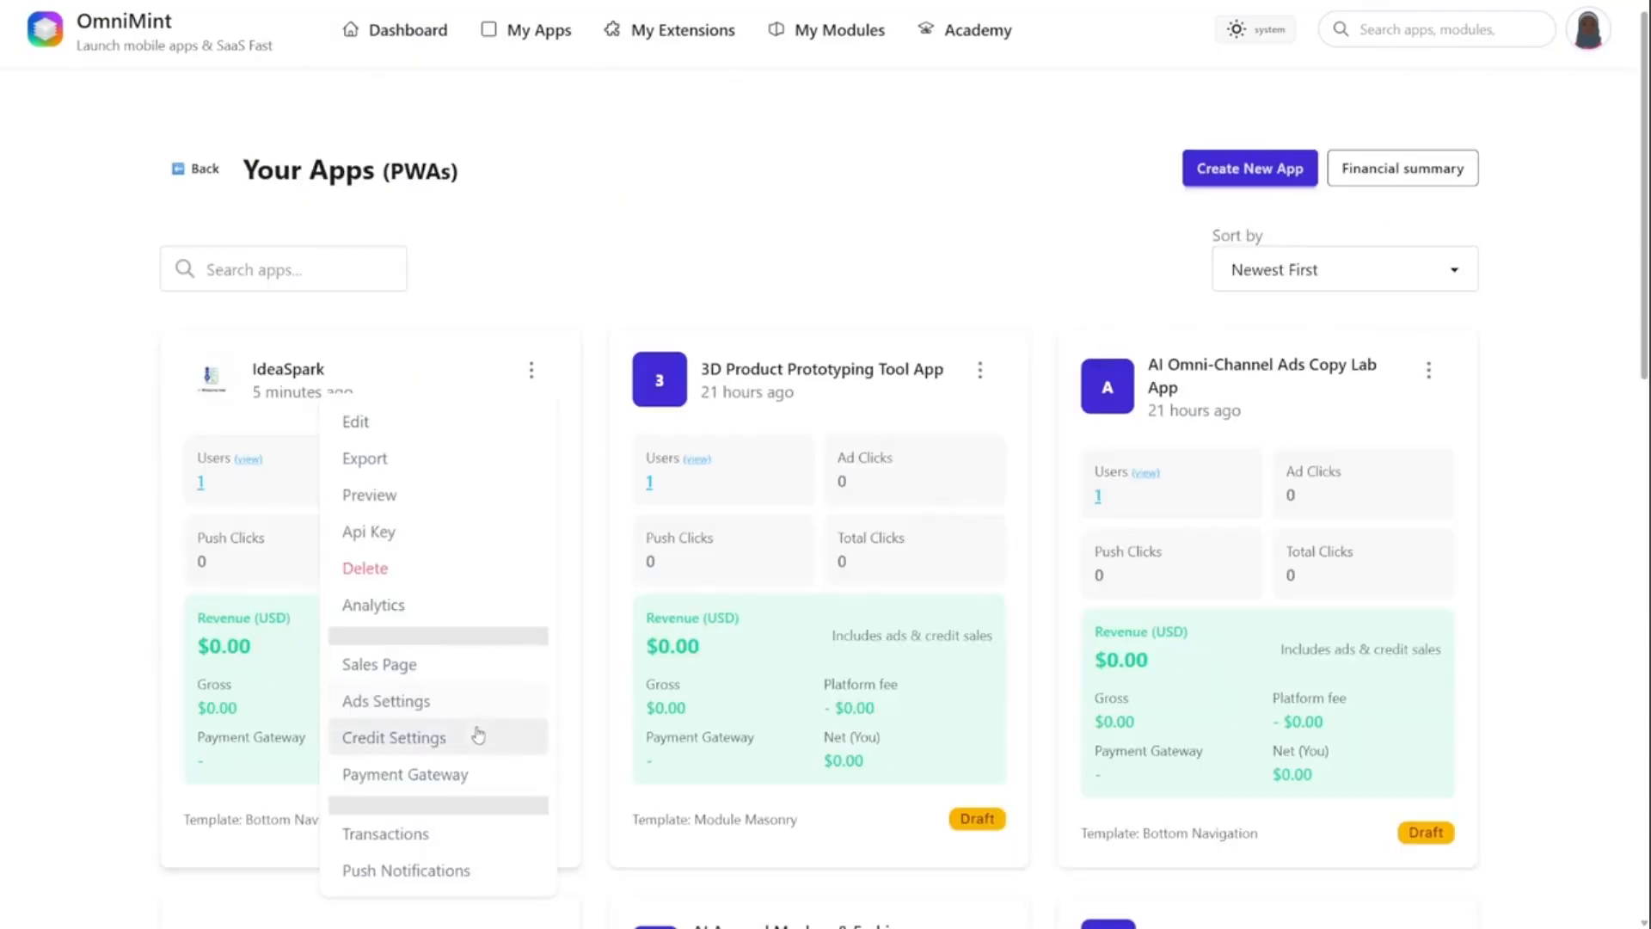
left_click(473, 777)
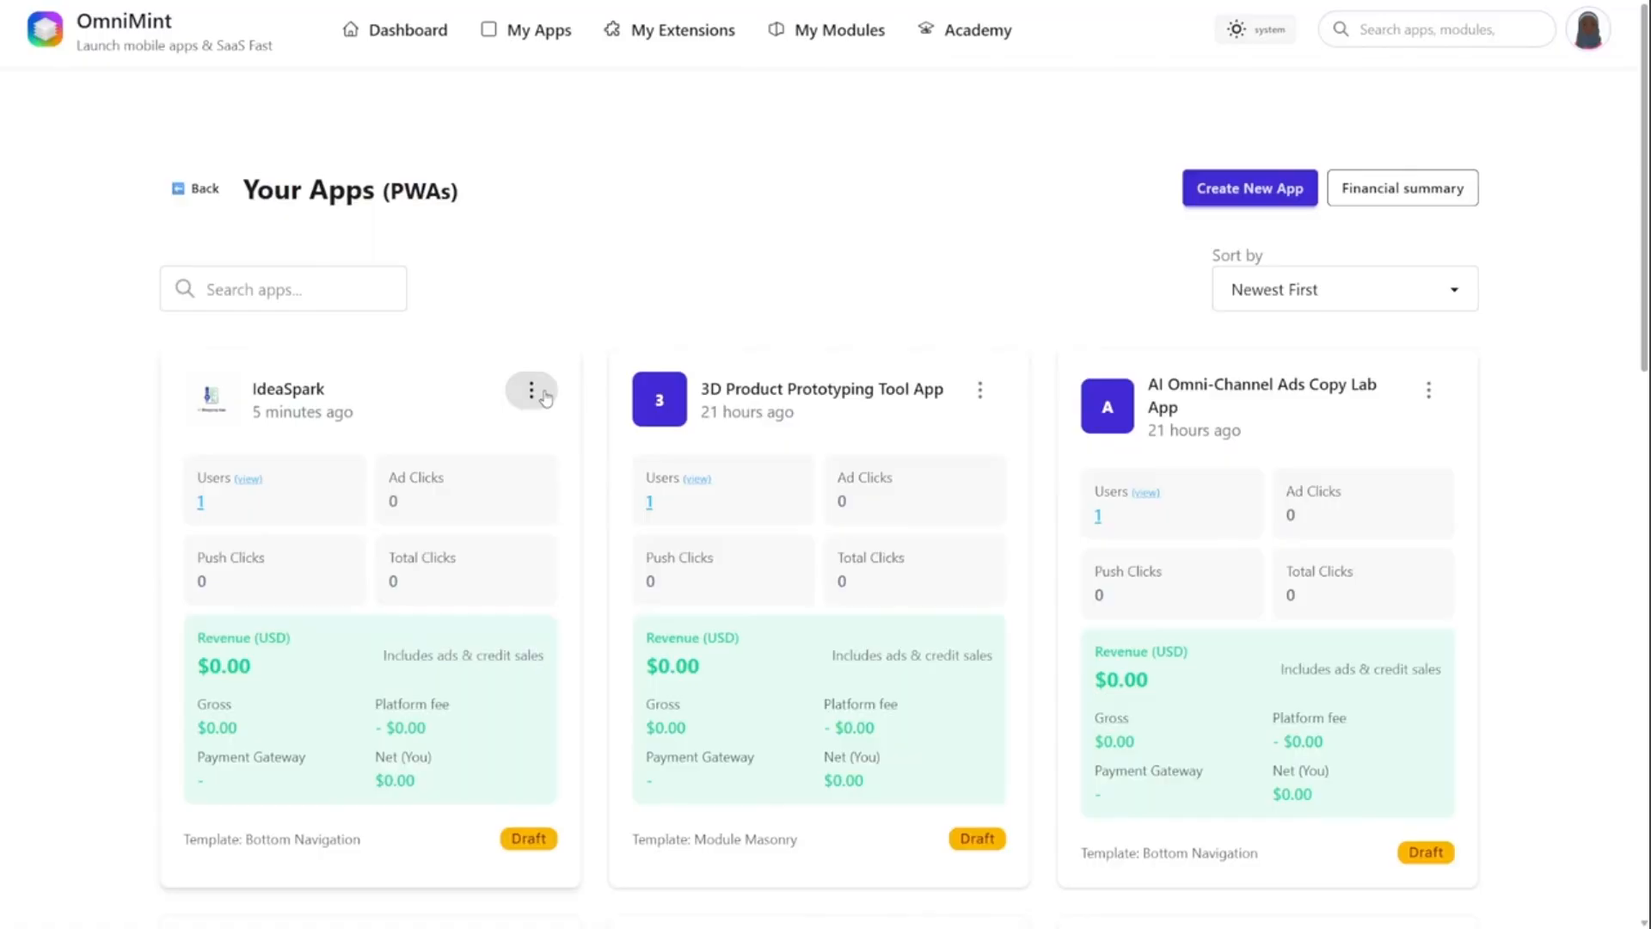
- Start creating a sales page for IdeaSpark and confirm the app details and top features in the wizard
left_click(545, 397)
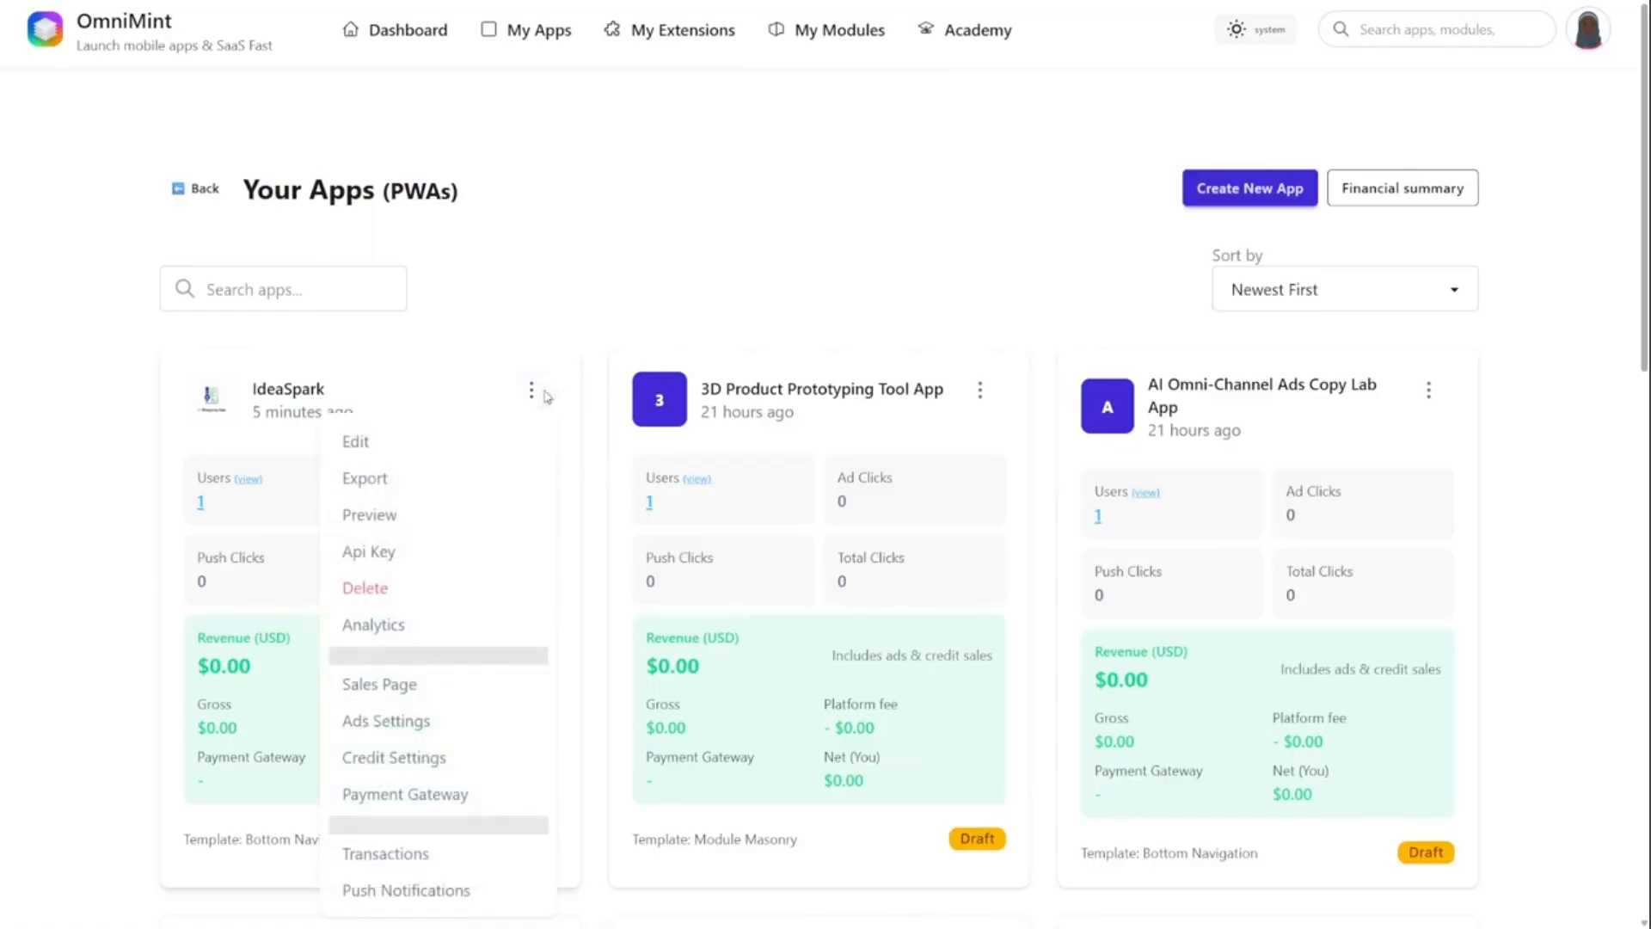
left_click(491, 688)
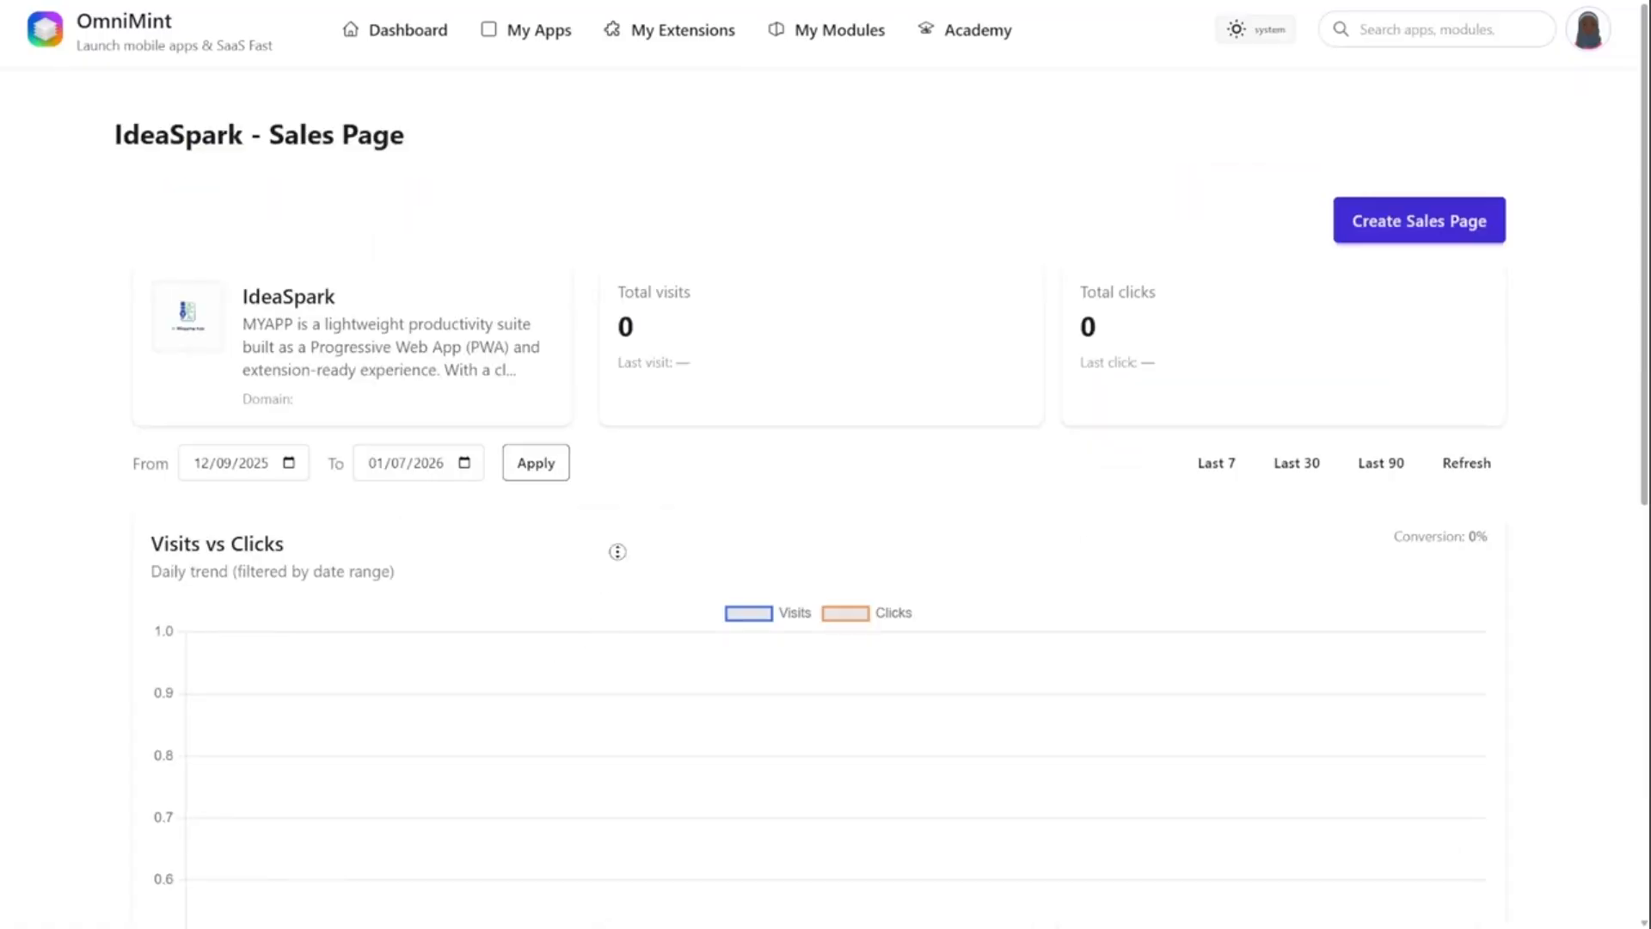
scroll(1153, 308, "down", 1)
left_click(1380, 172)
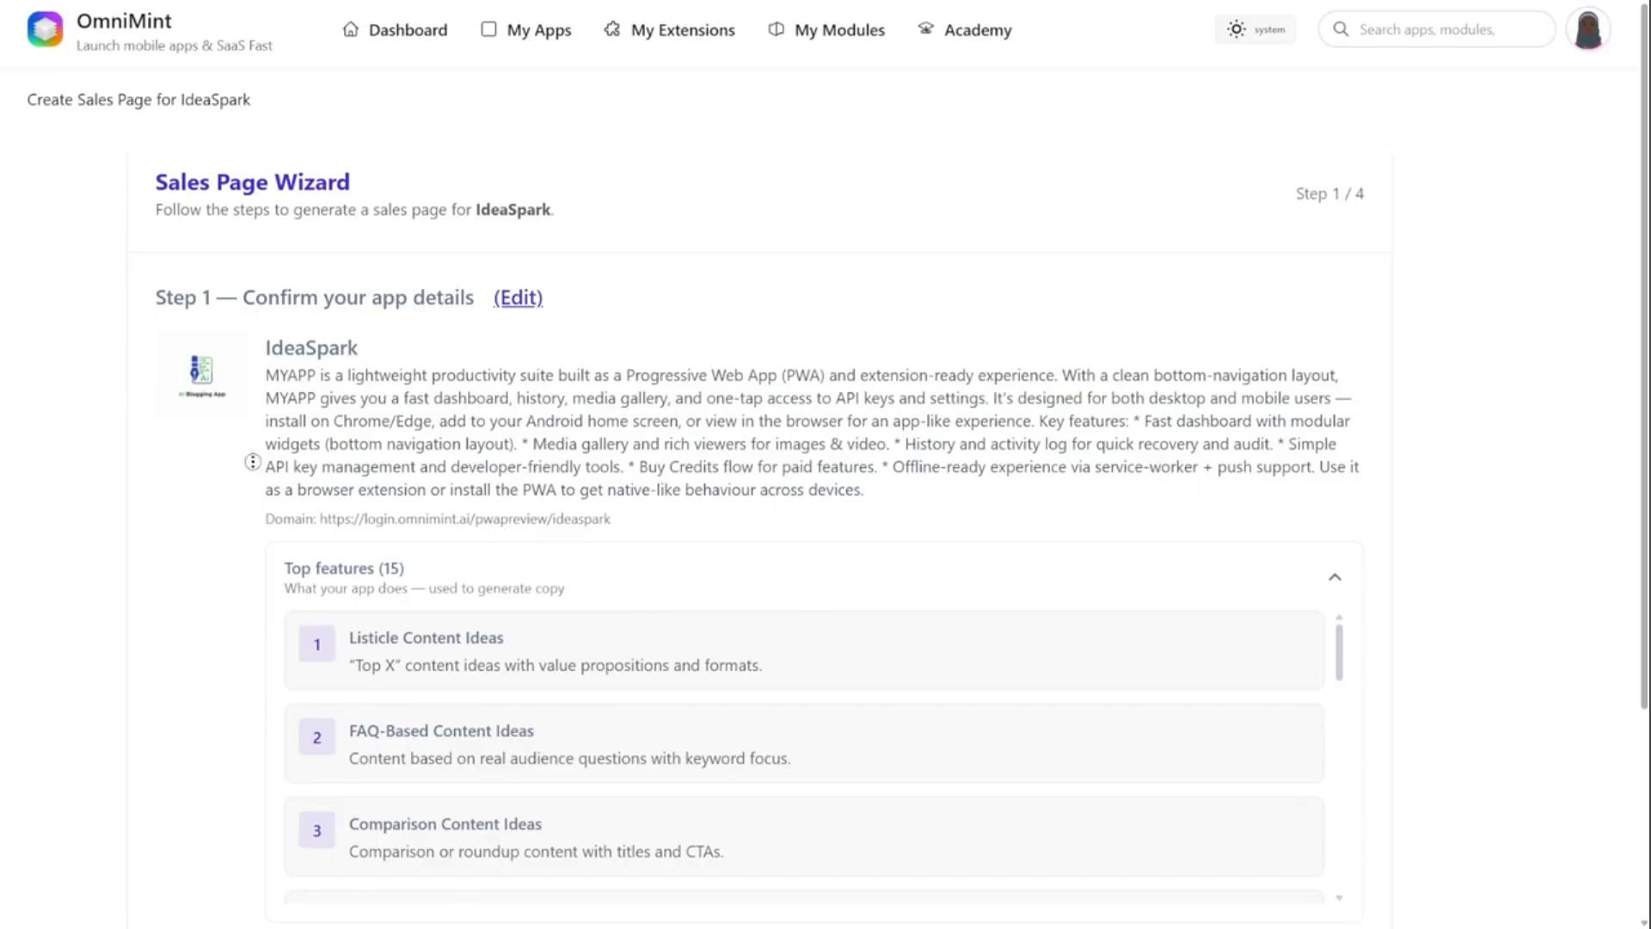
scroll(251, 516, "down", 3)
scroll(250, 537, "down", 1)
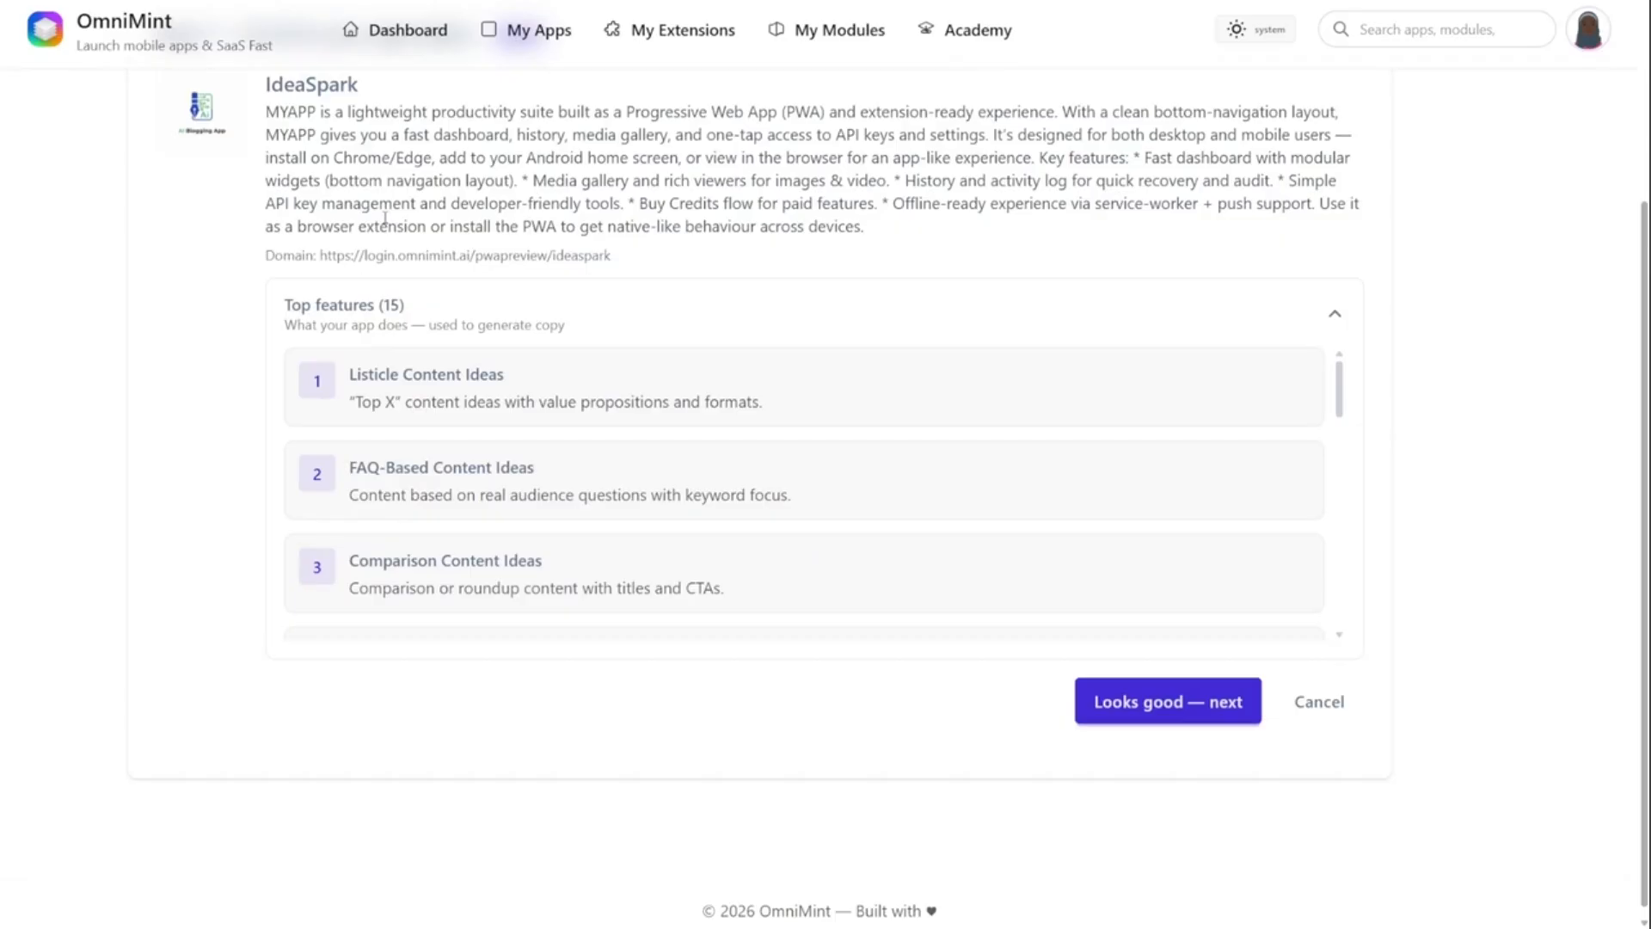
left_click(1209, 704)
- Generate the sales copy with tone Authoritative / expert, target user agency teams (marketing, design, dev) and outcome "Get faster results with less effort"
left_click(344, 251)
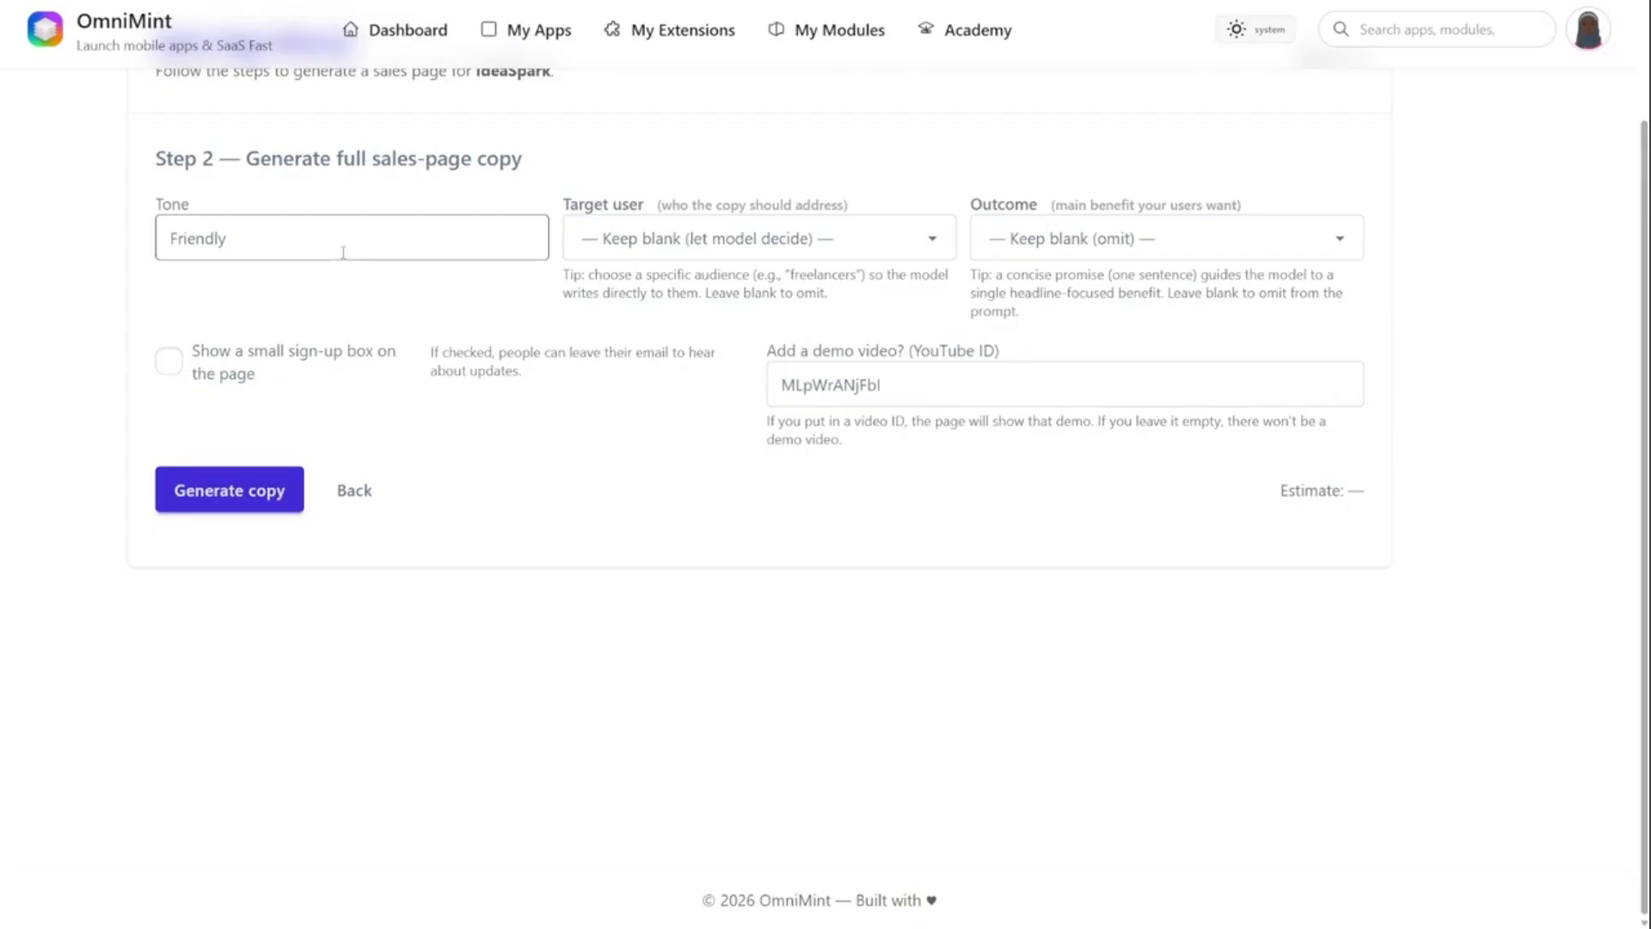
left_click(343, 387)
left_click(742, 257)
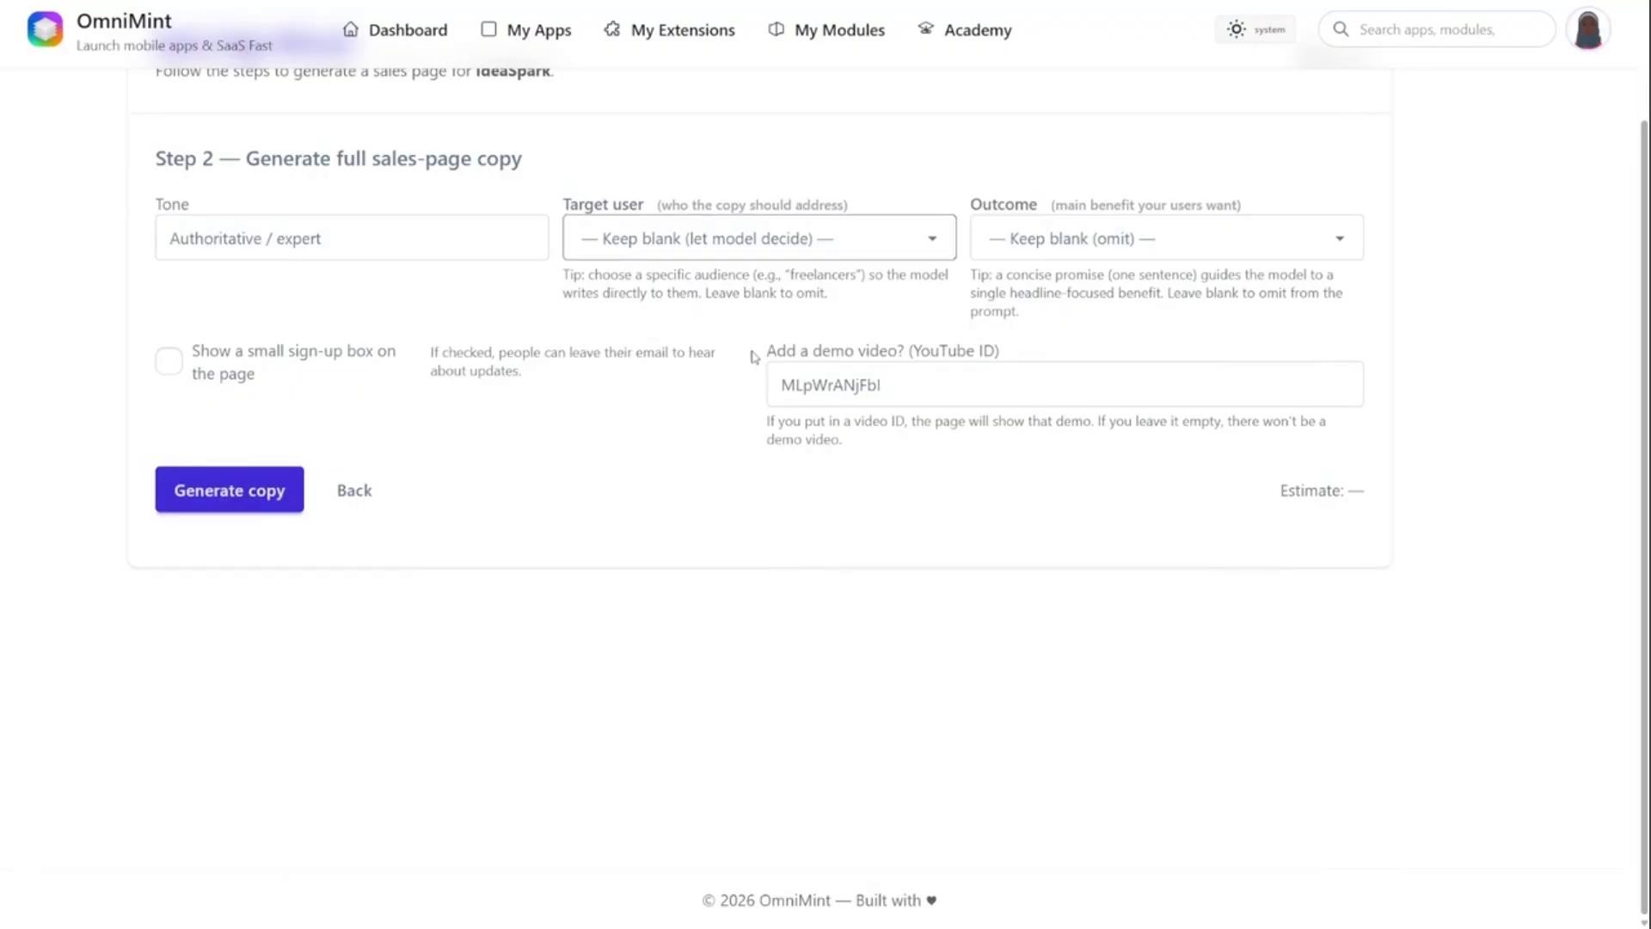
left_click(769, 399)
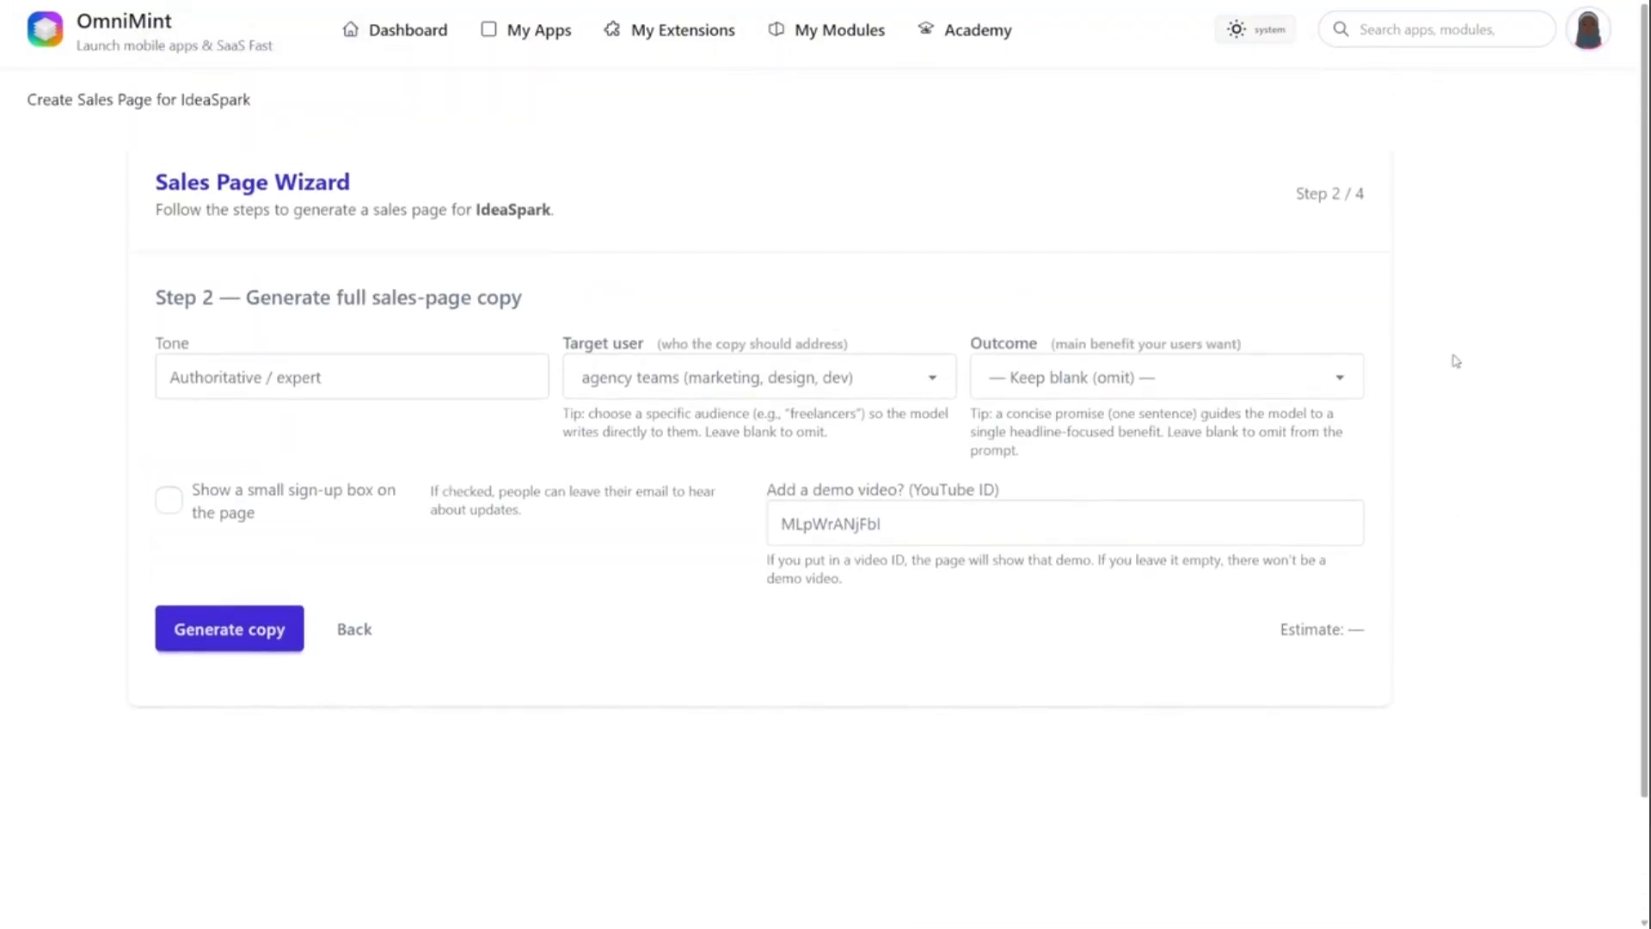
left_click(1187, 380)
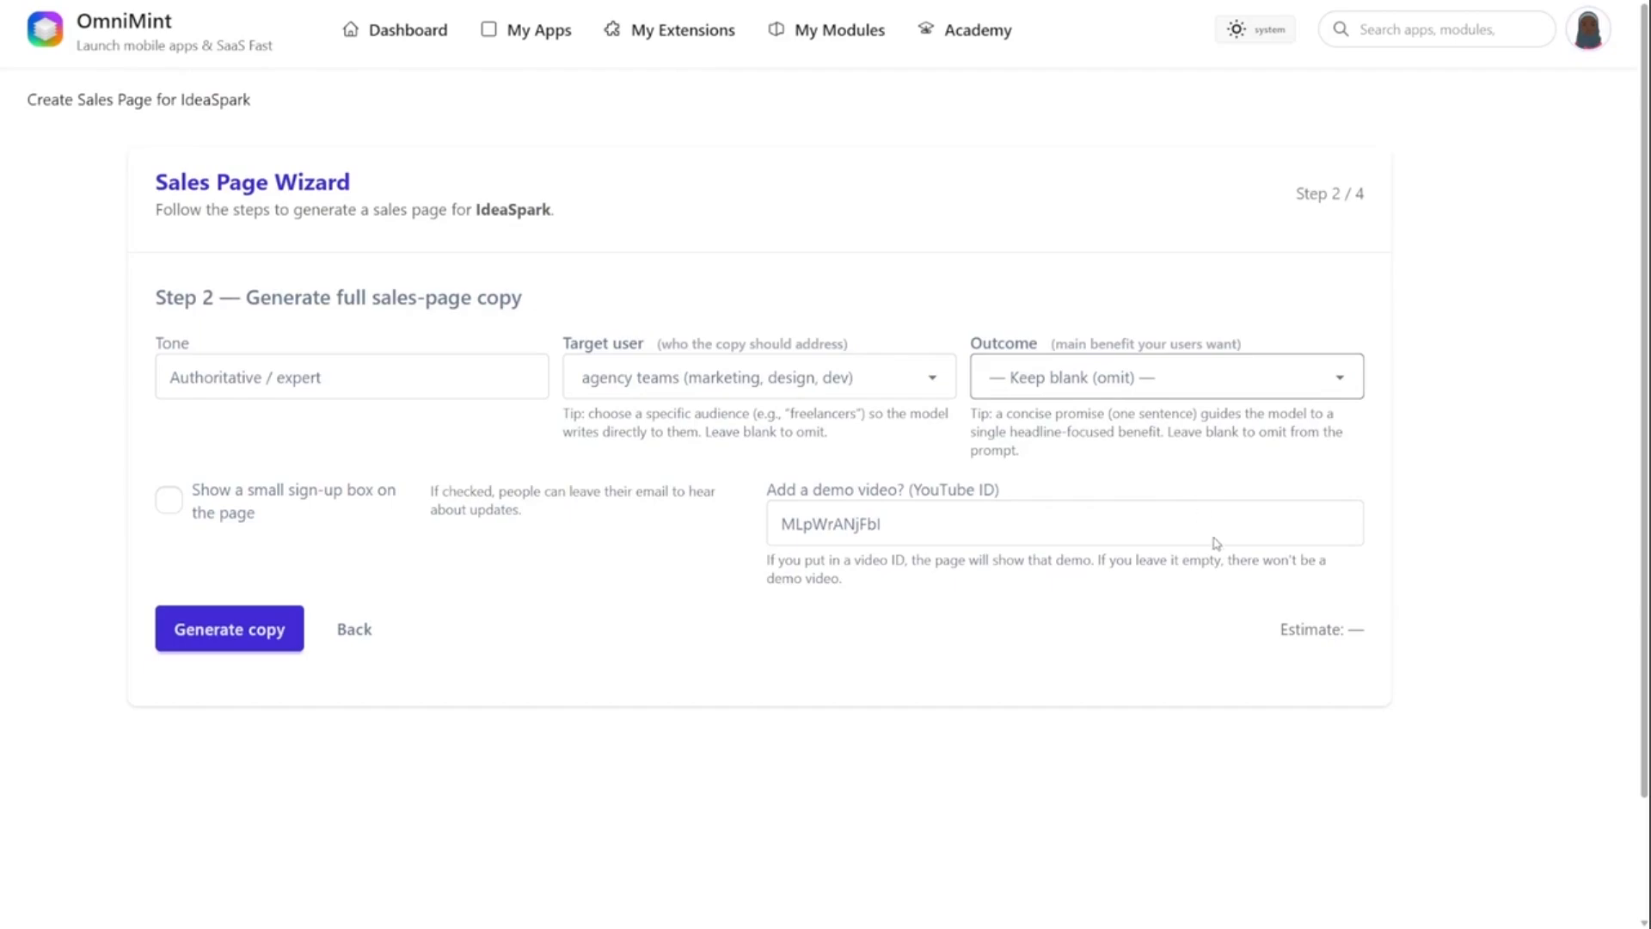
key("Down")
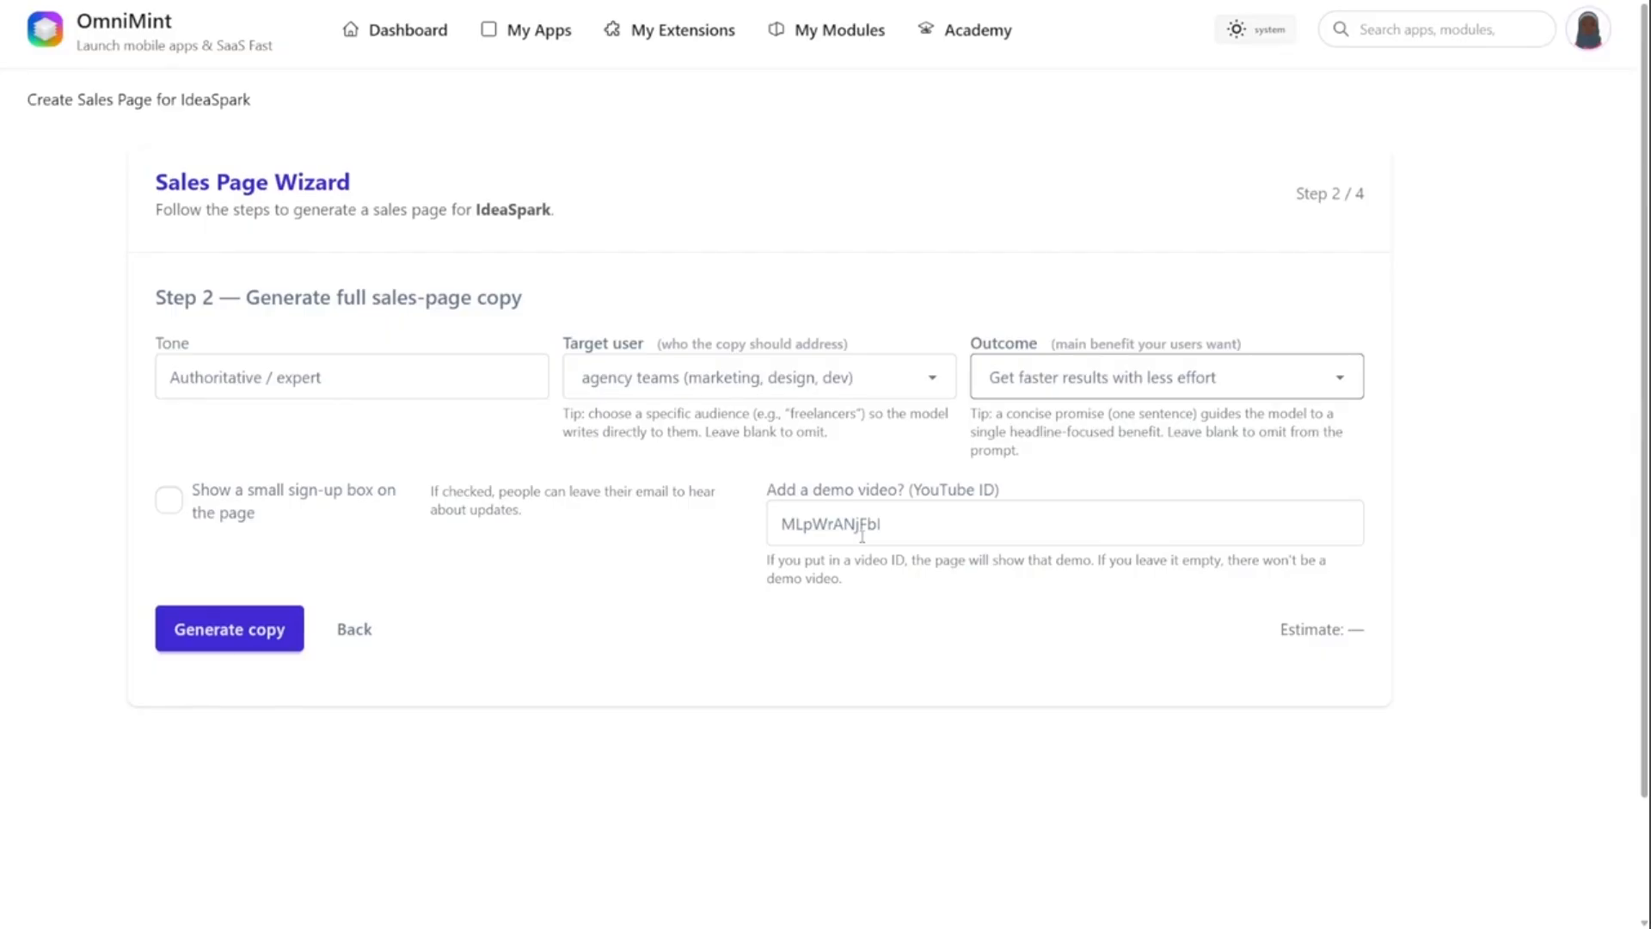
left_click(237, 651)
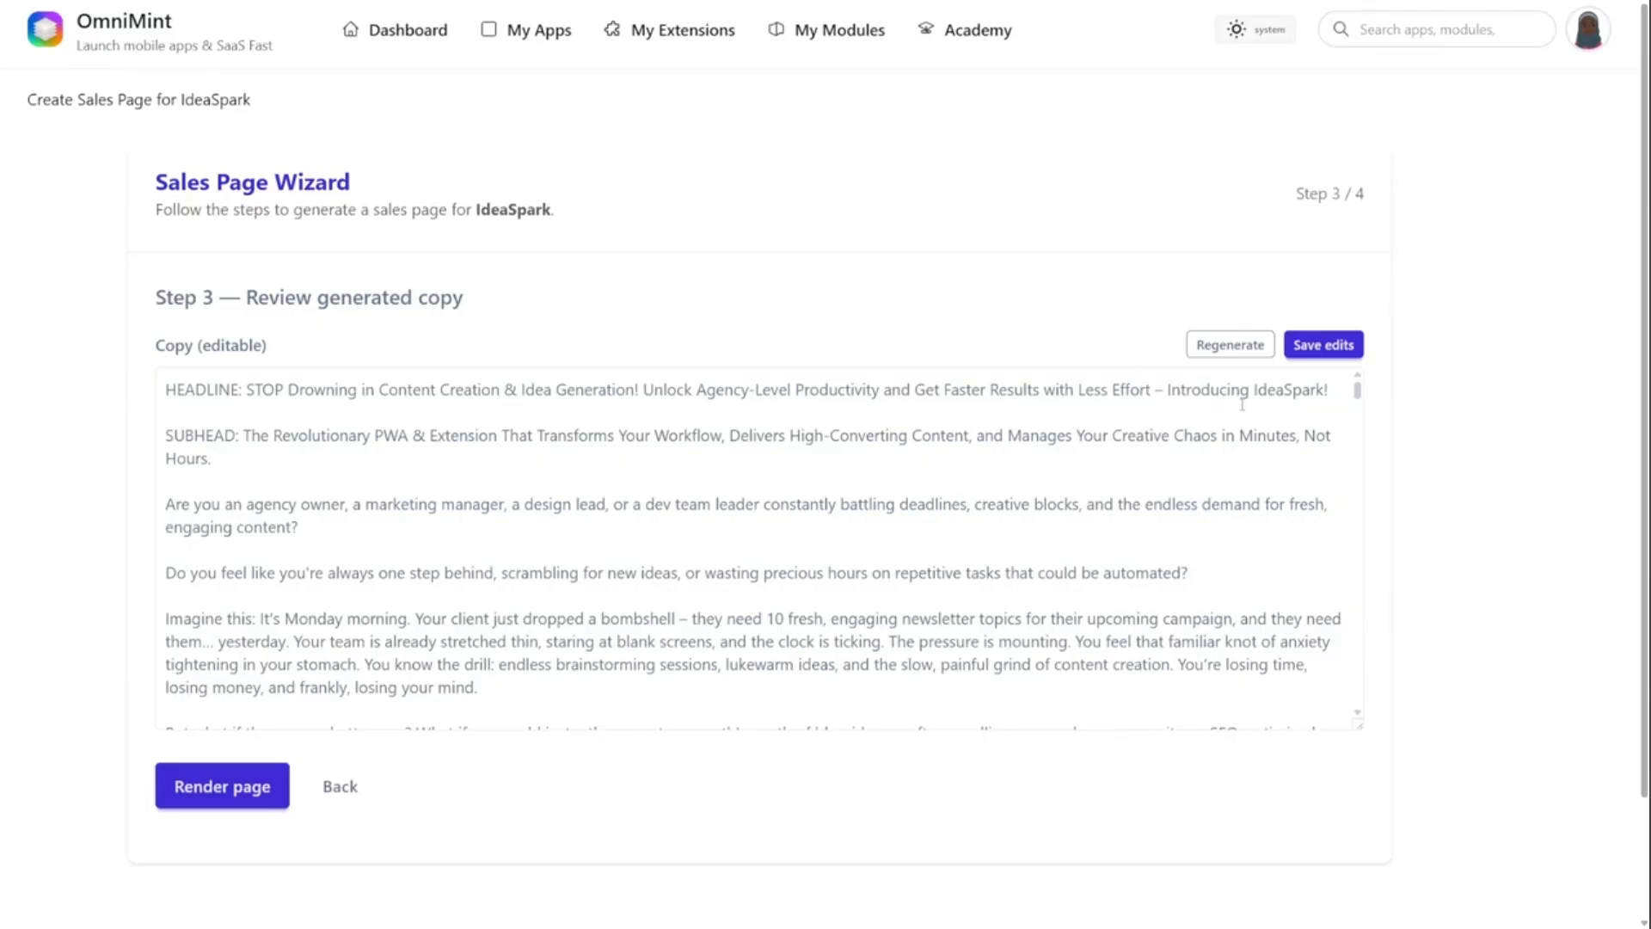
- Review the generated sales copy, search it for "pwa" and render the page
scroll(582, 505, "down", 5)
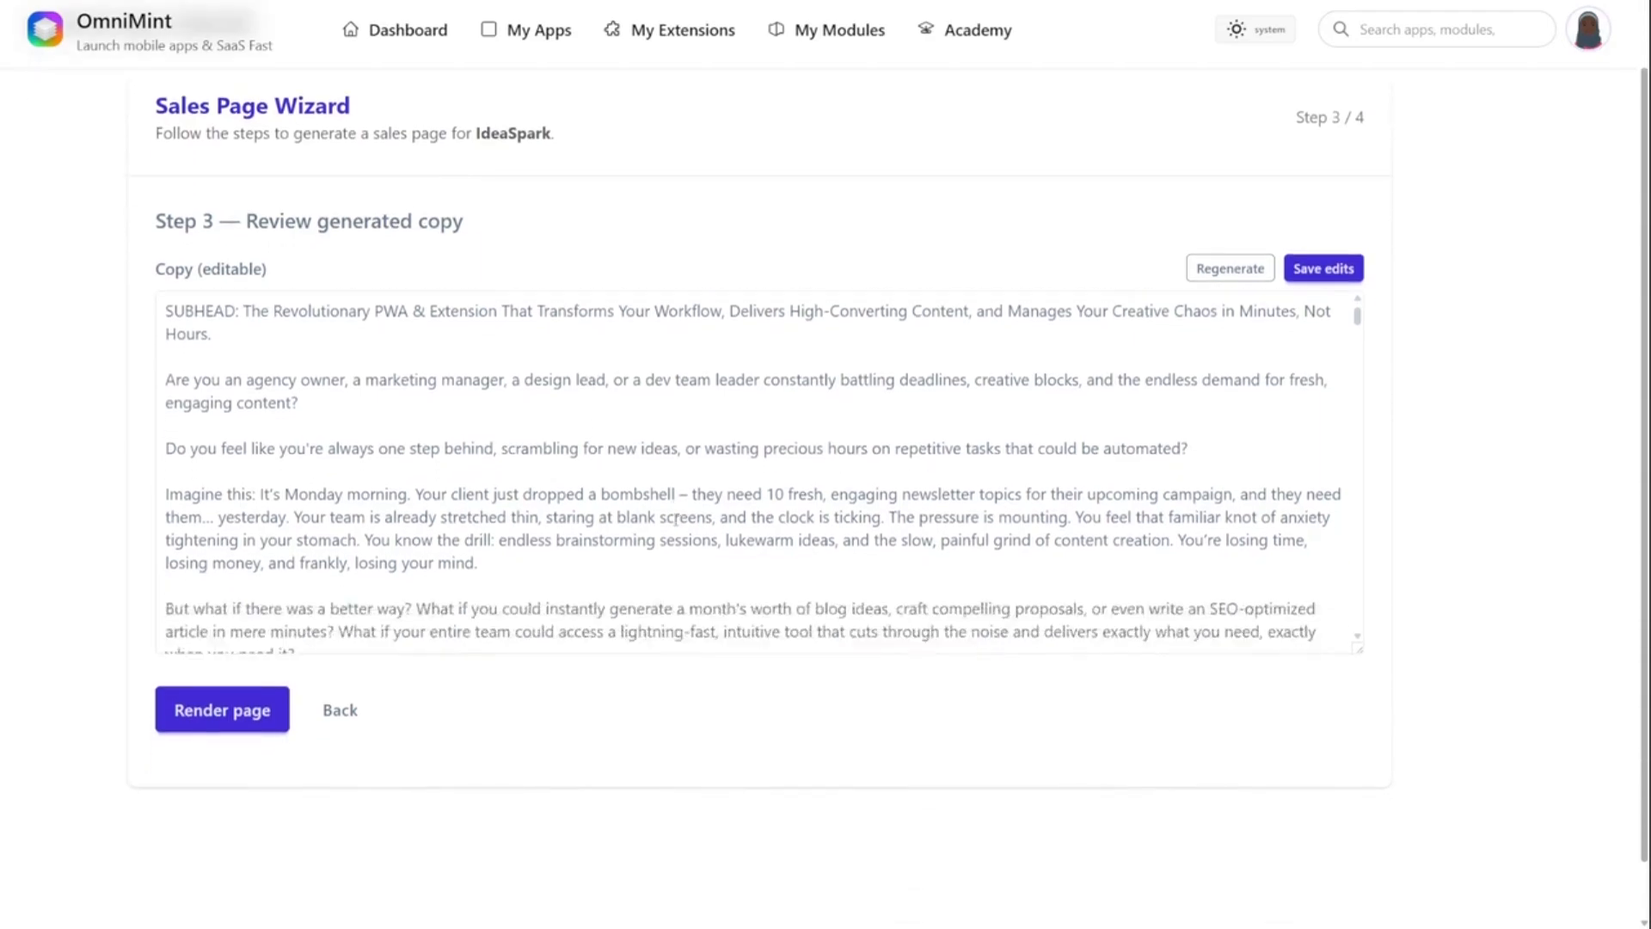
scroll(676, 520, "down", 1)
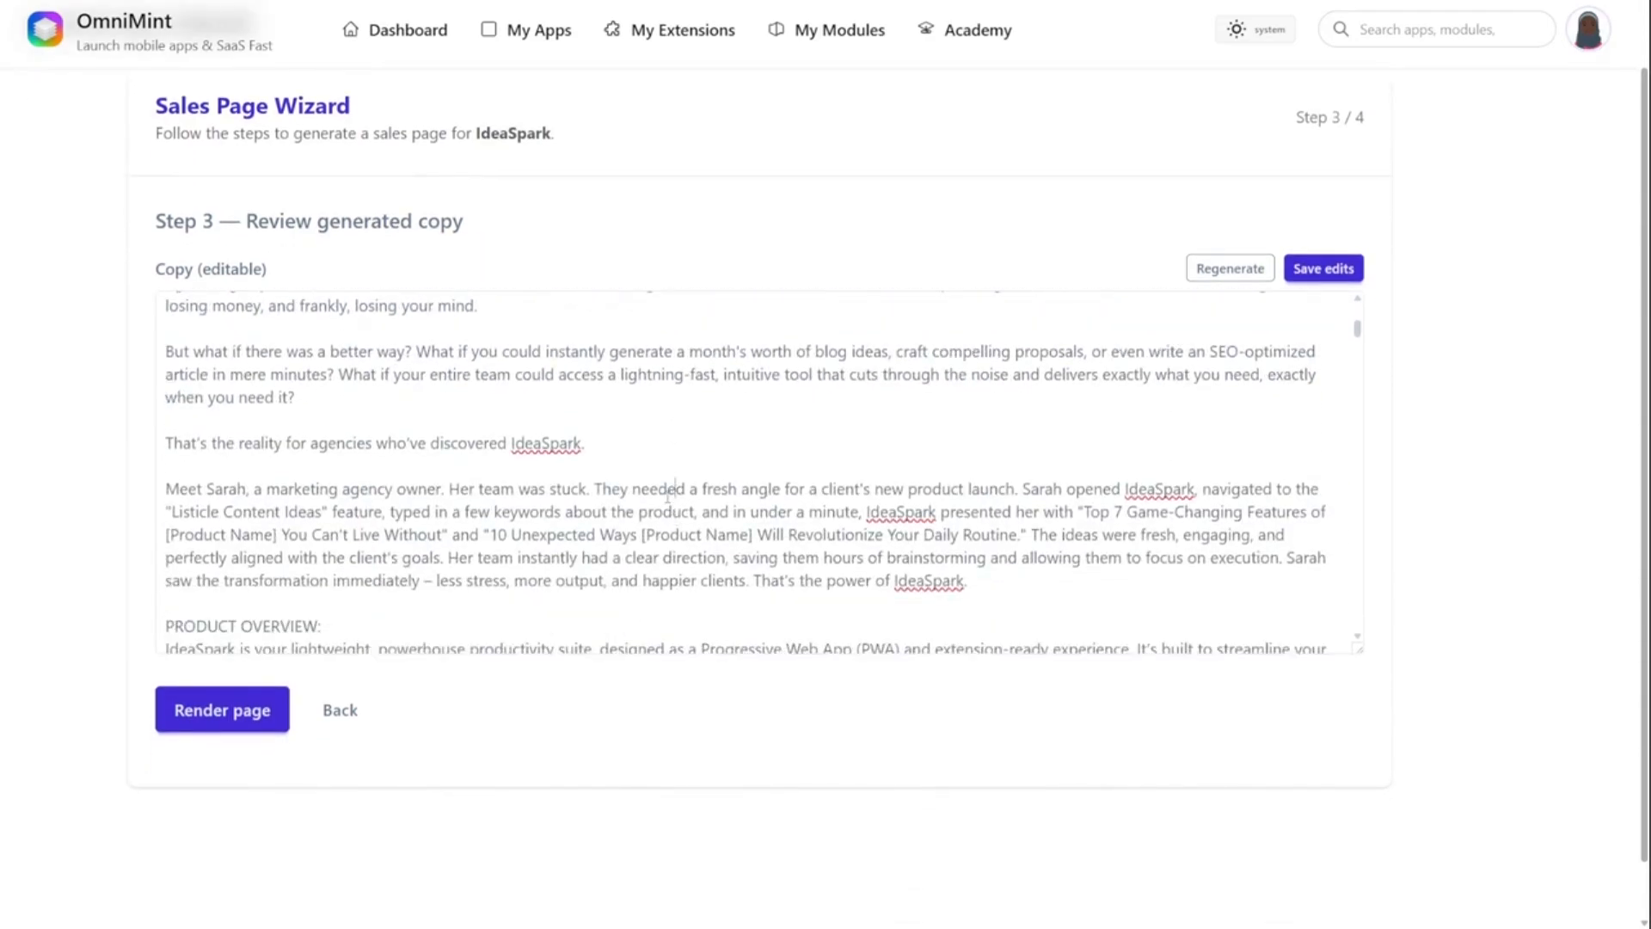
type("pwa")
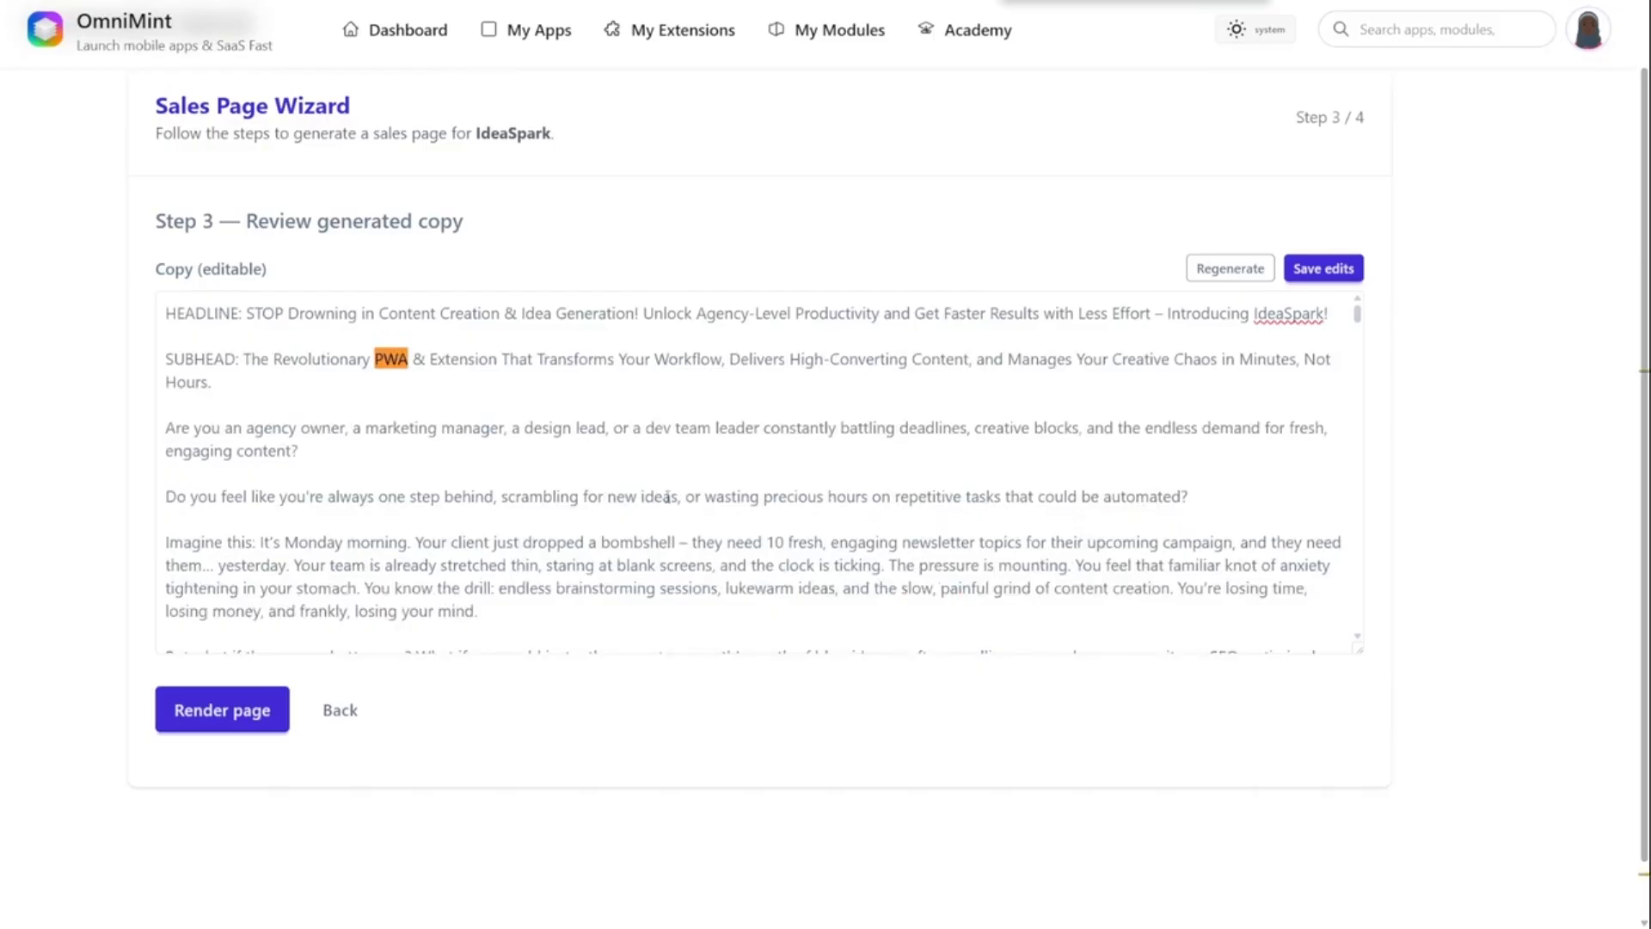
left_click_drag(1356, 313, 1397, 295)
left_click(252, 722)
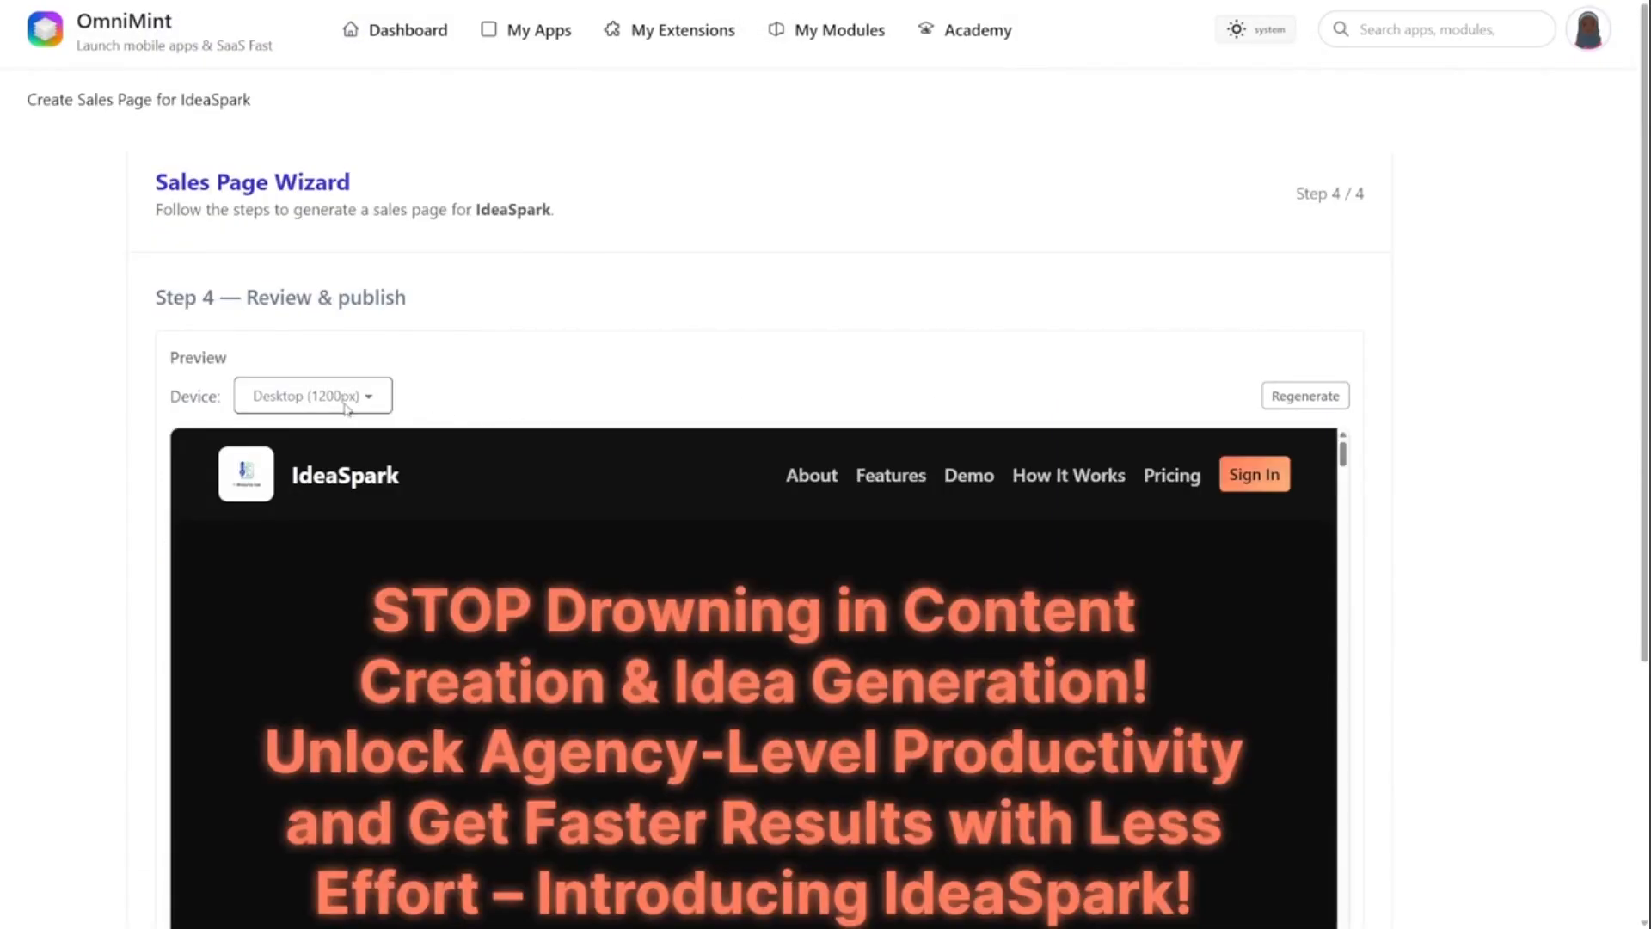
- Preview the rendered sales page at the Mobile (375px) and Desktop (1200px) sizes
left_click(346, 436)
scroll(365, 416, "down", 4)
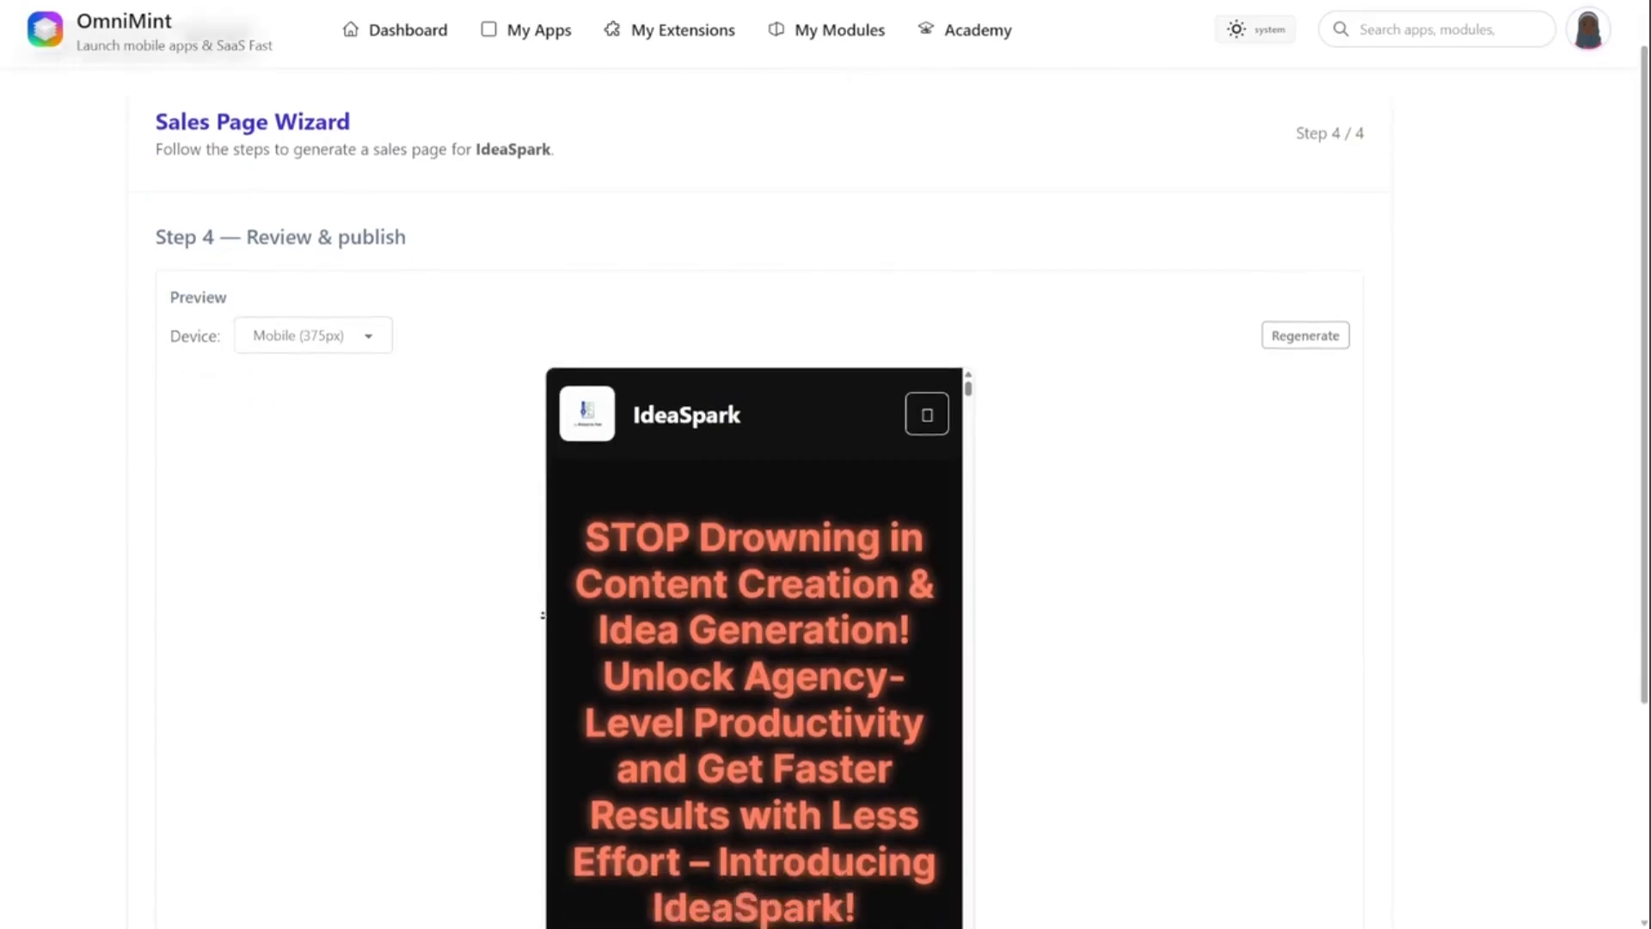
scroll(829, 399, "down", 6)
scroll(829, 398, "up", 6)
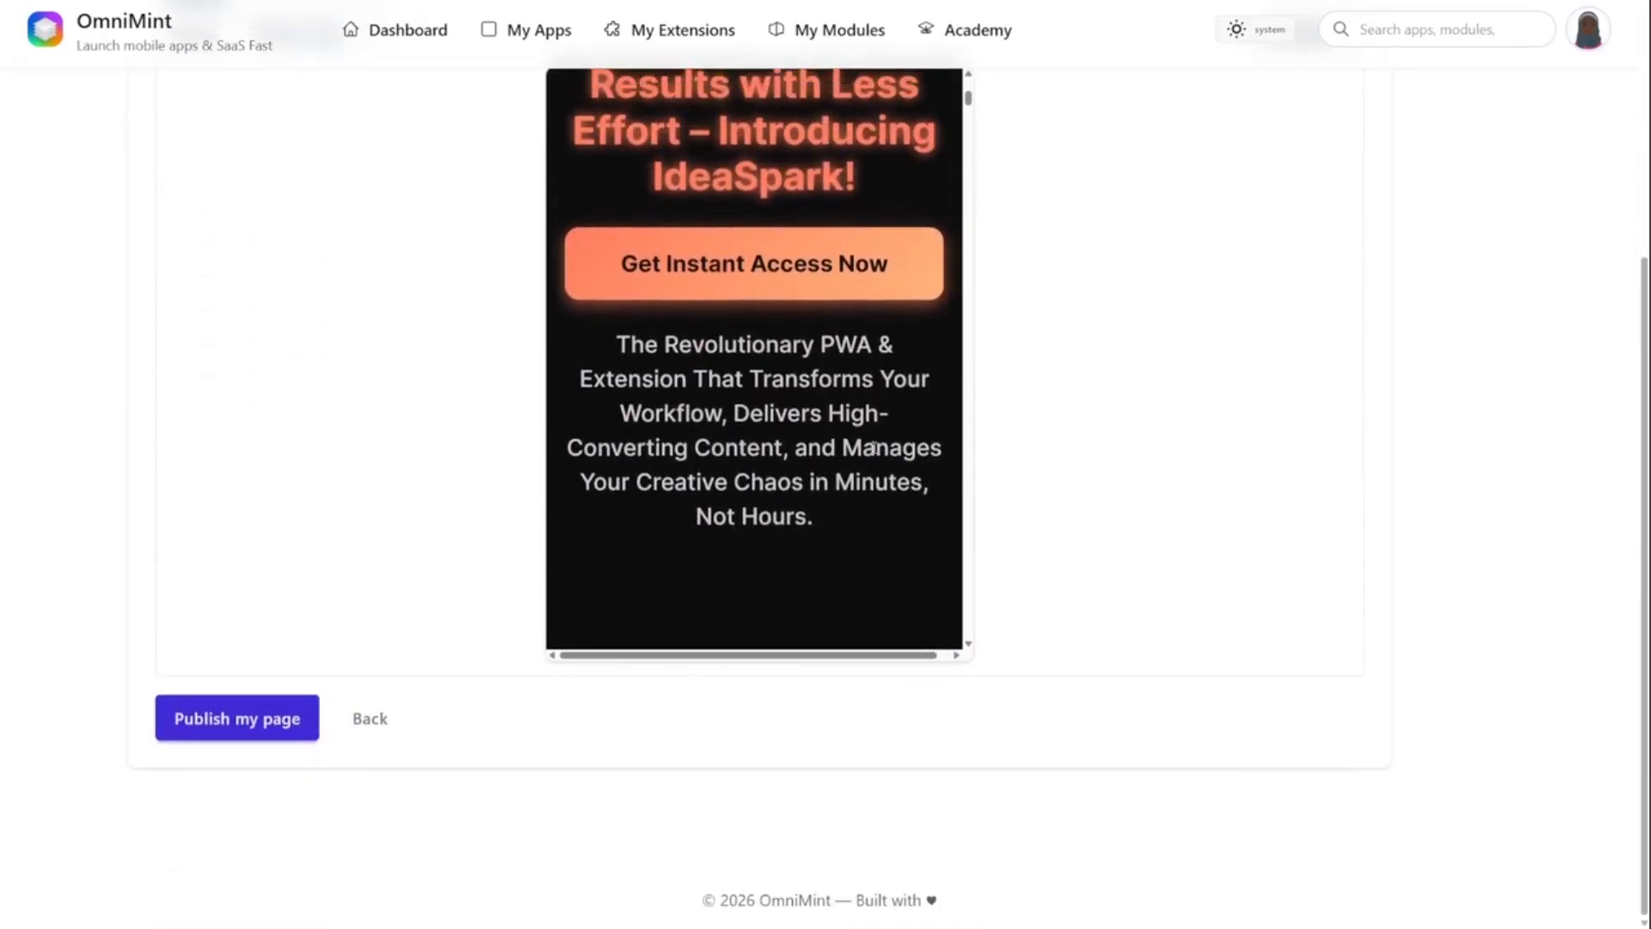
scroll(527, 492, "up", 4)
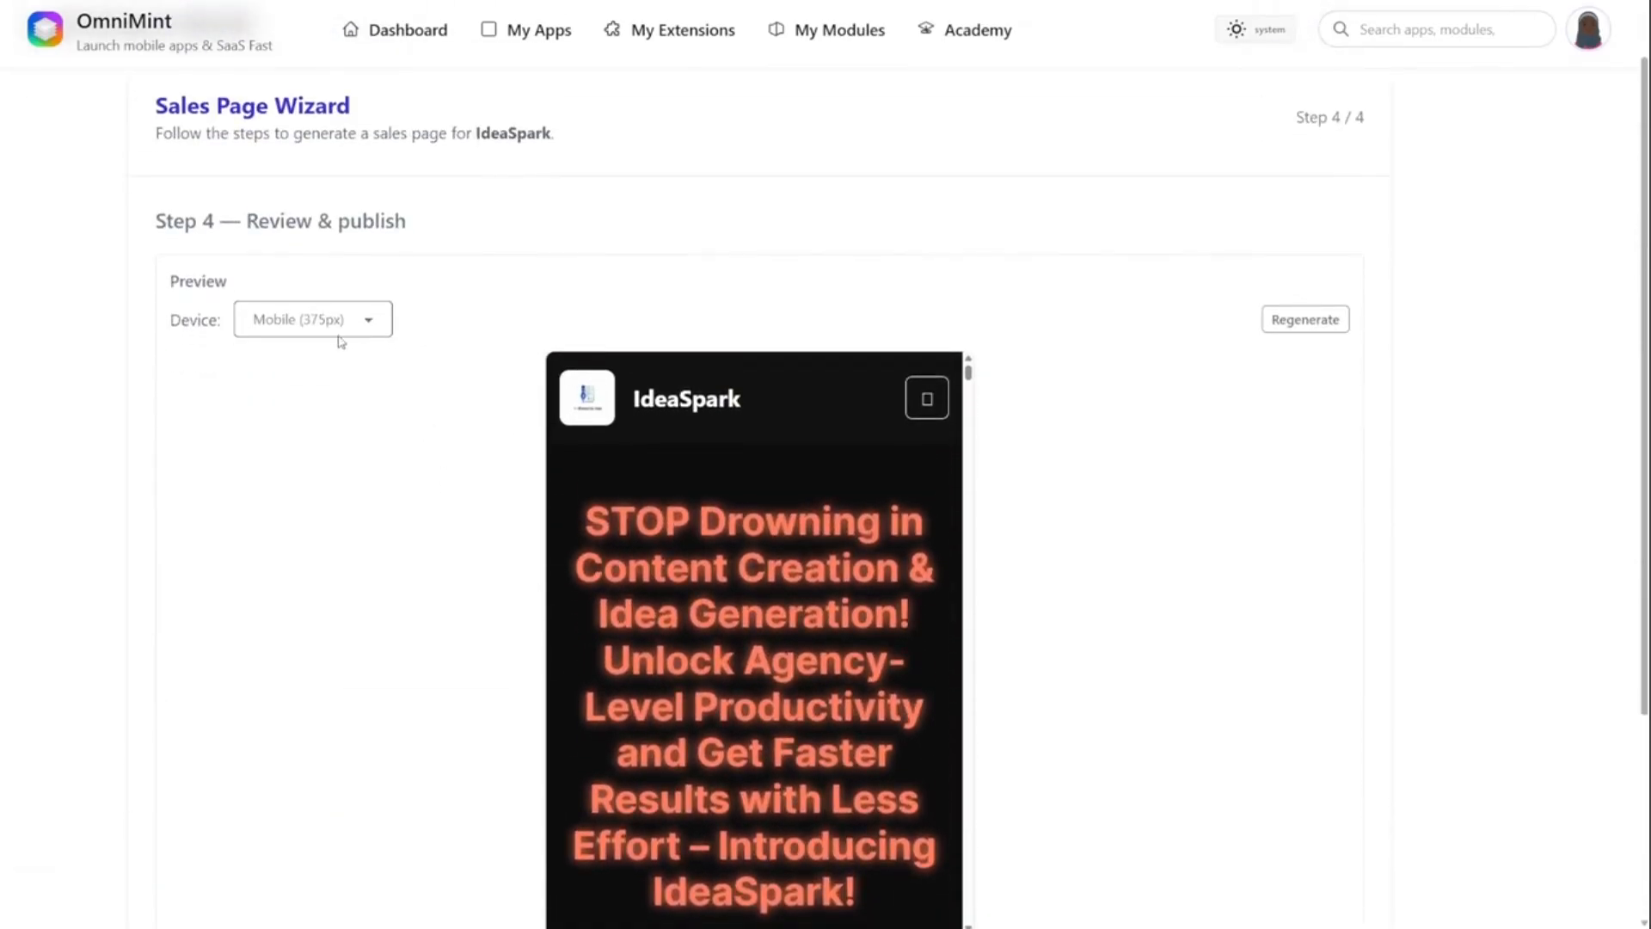
left_click(332, 412)
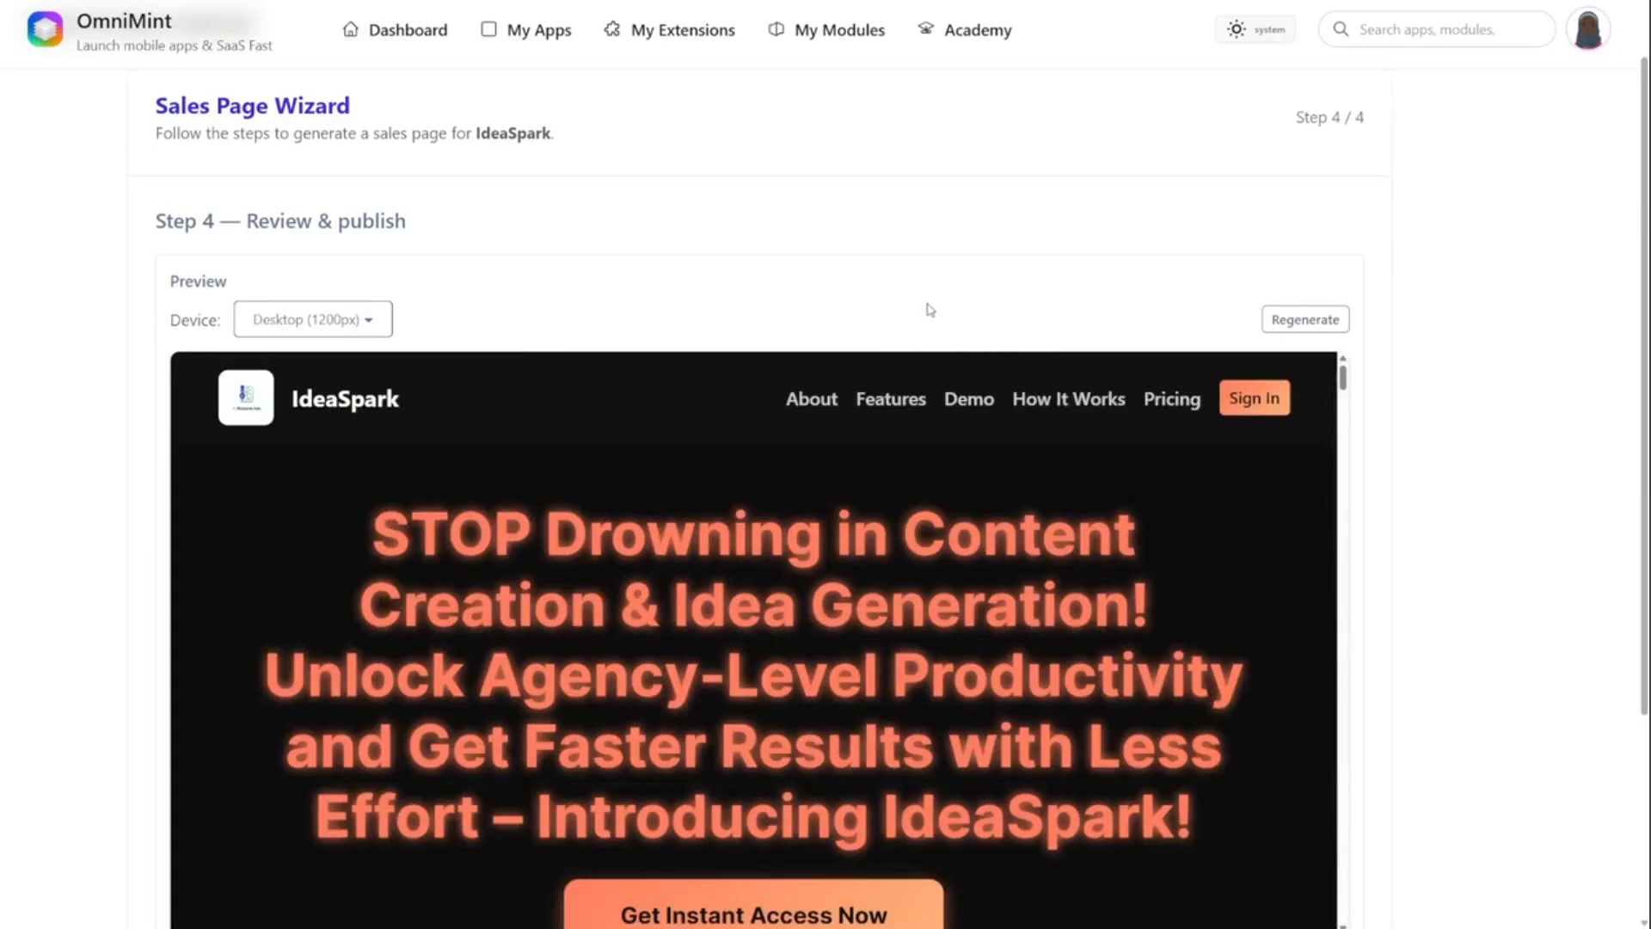
scroll(1359, 528, "down", 3)
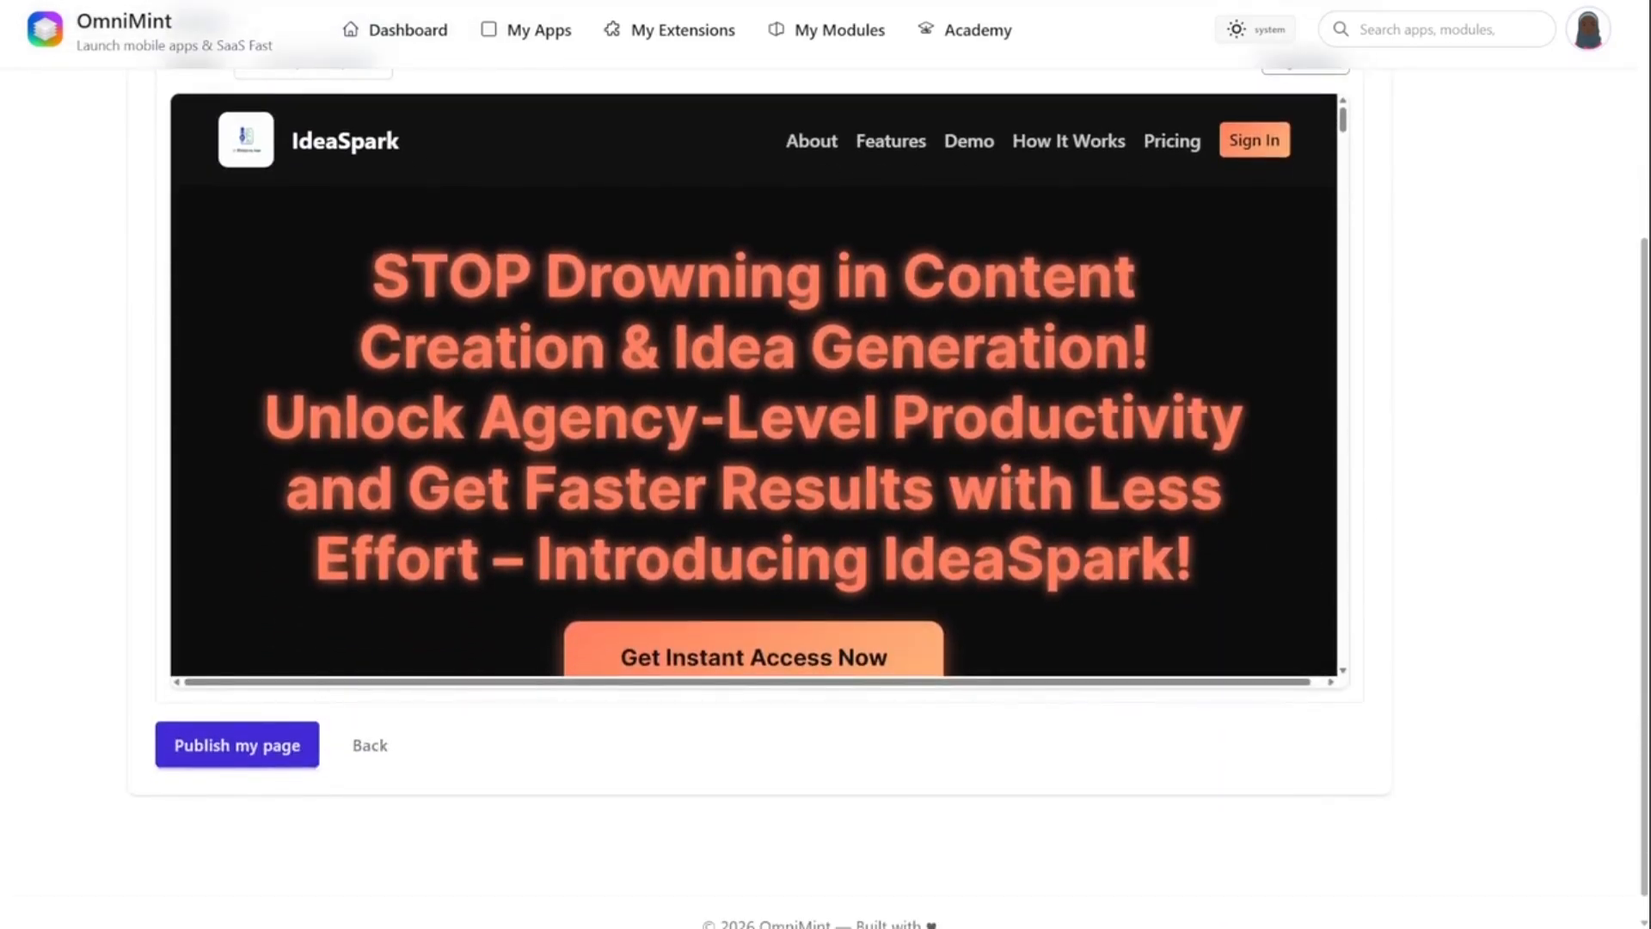
scroll(1344, 147, "down", 5)
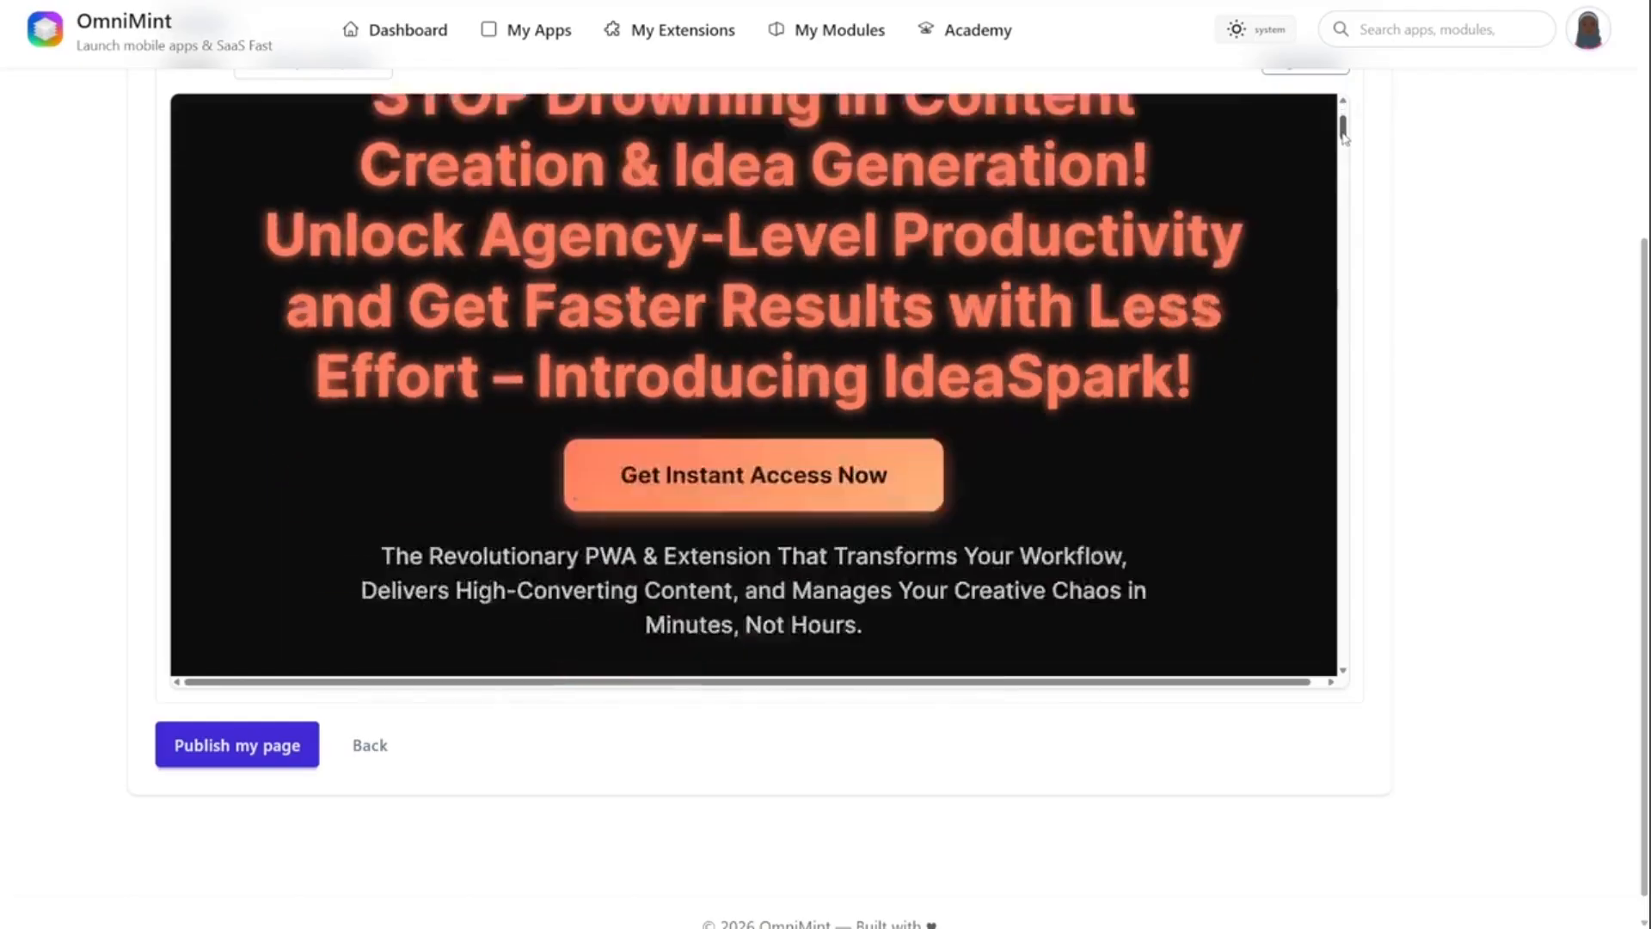
mouse_move(1346, 159)
left_mouse_down()
mouse_move(1341, 561)
mouse_move(1331, 171)
left_mouse_up()
- Publish the sales page and look over its hero section in the page editor
left_click(249, 746)
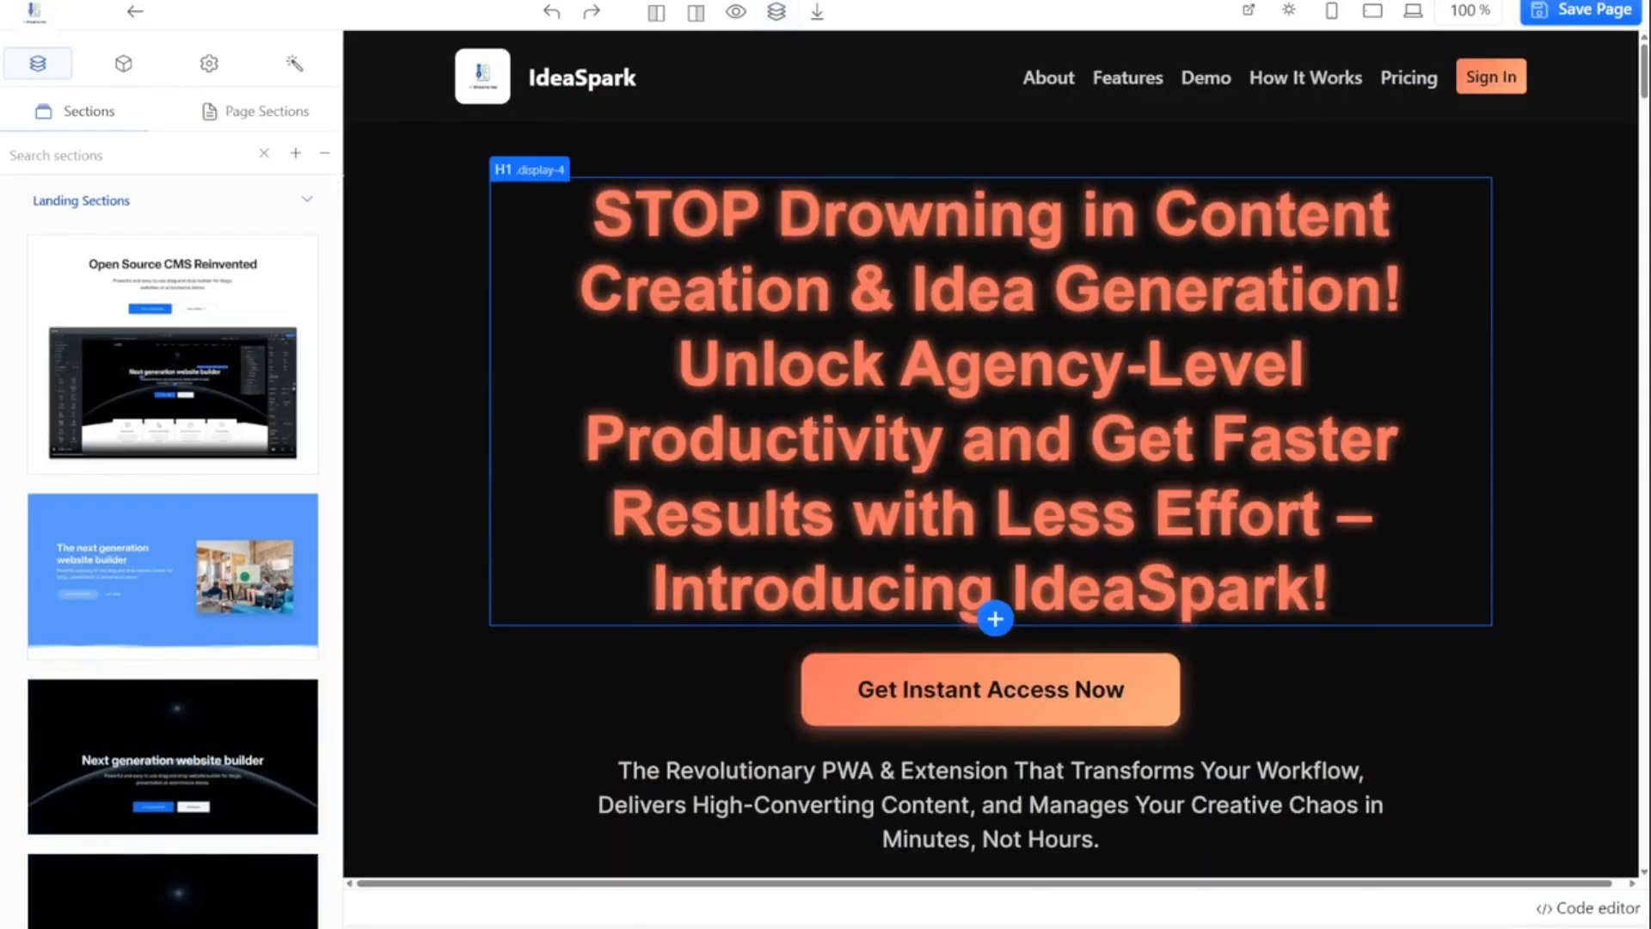
scroll(756, 576, "down", 3)
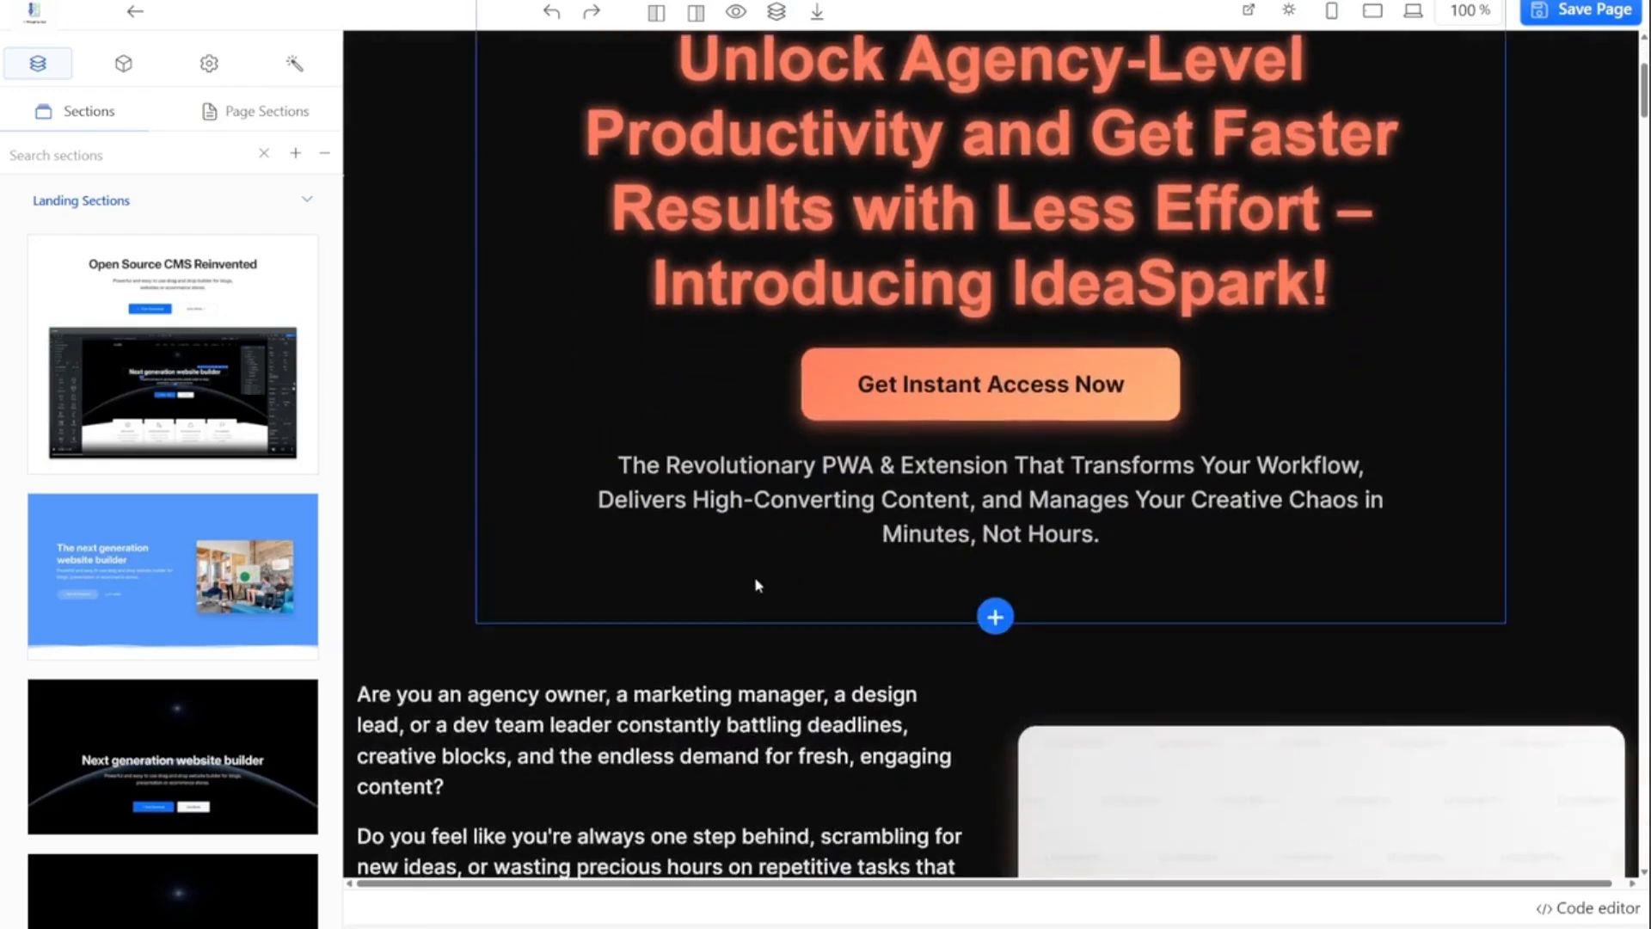
- Replace the word "Revolutionary" with "Amazing" in the paragraph below the hero button
left_click(1025, 484)
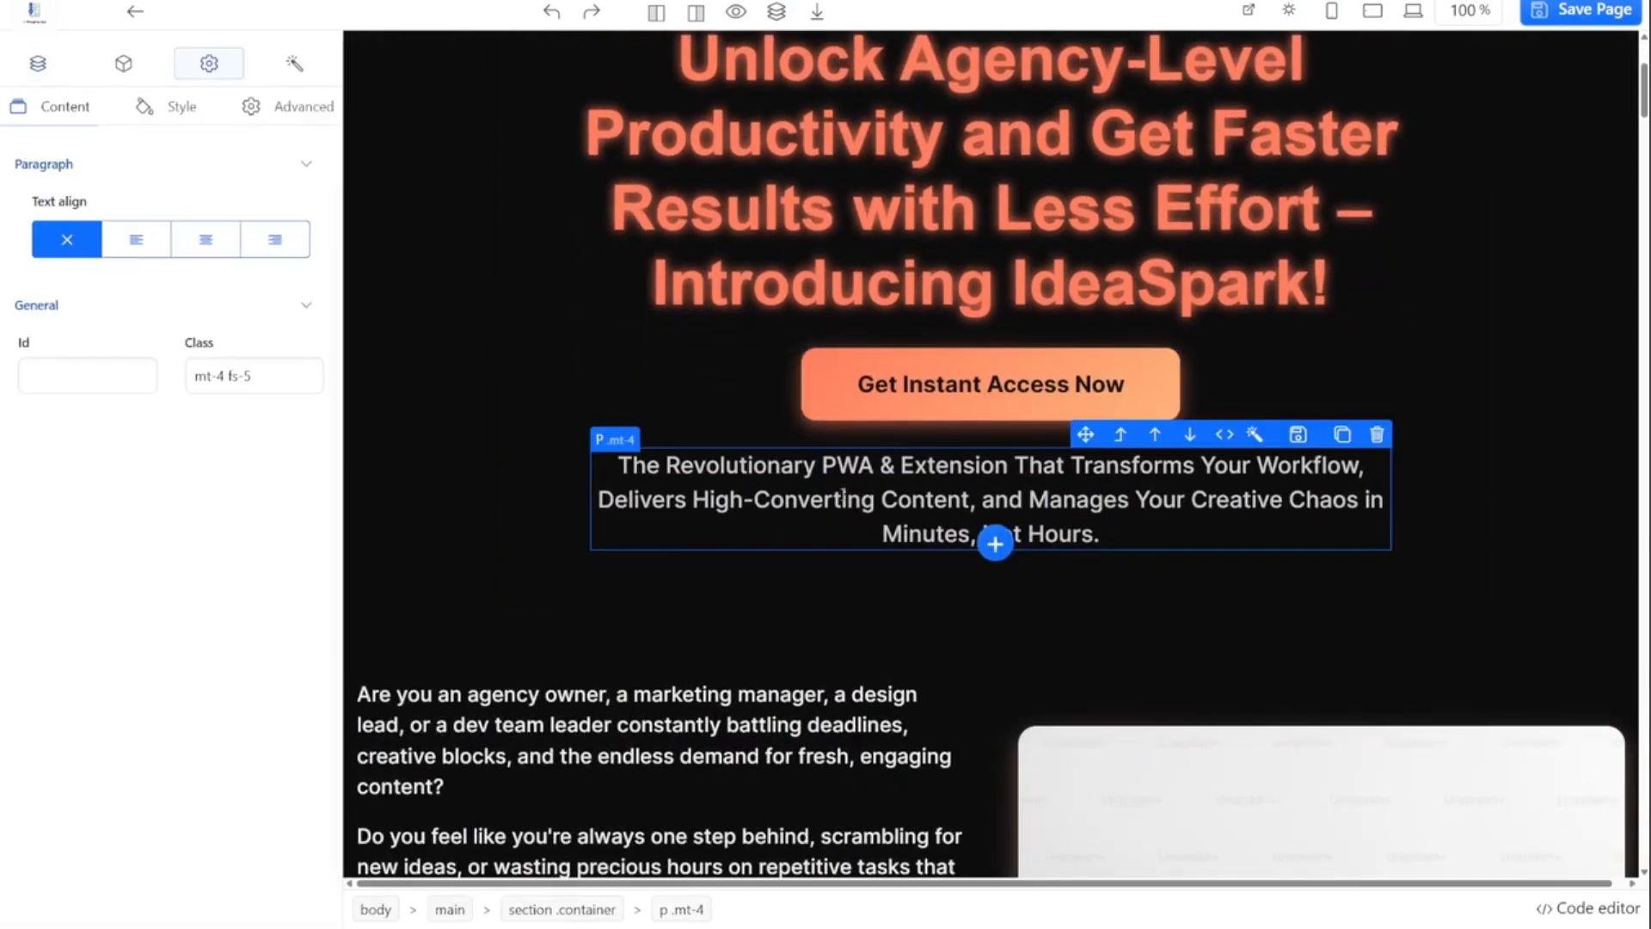
double_click(833, 496)
double_click(730, 474)
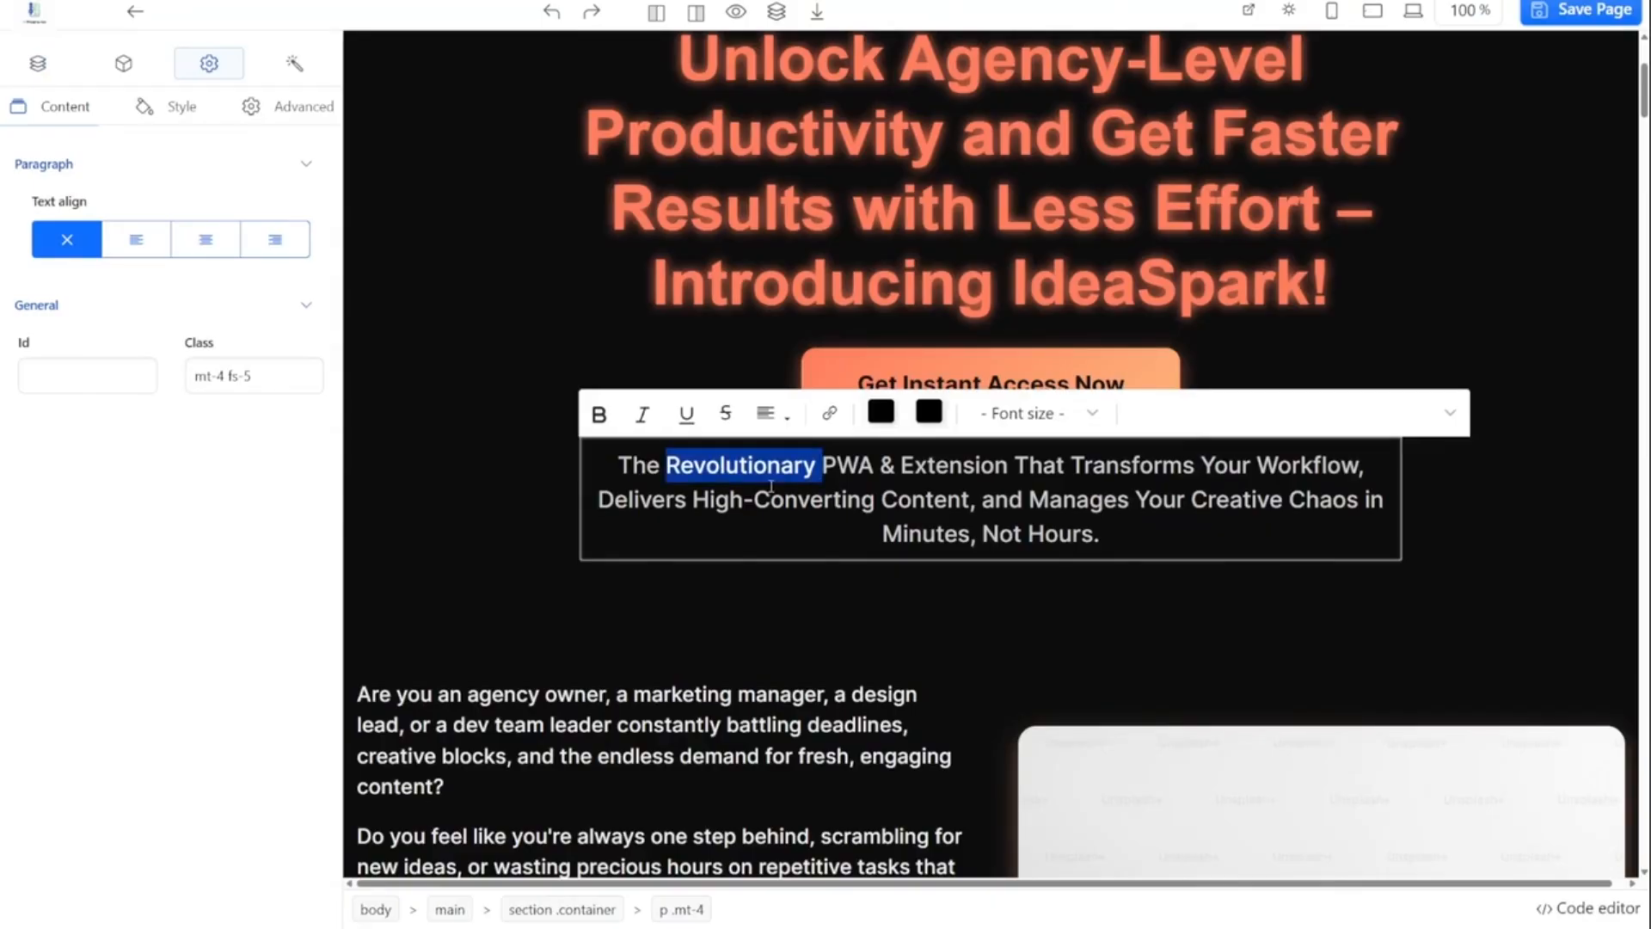
type("Amazing")
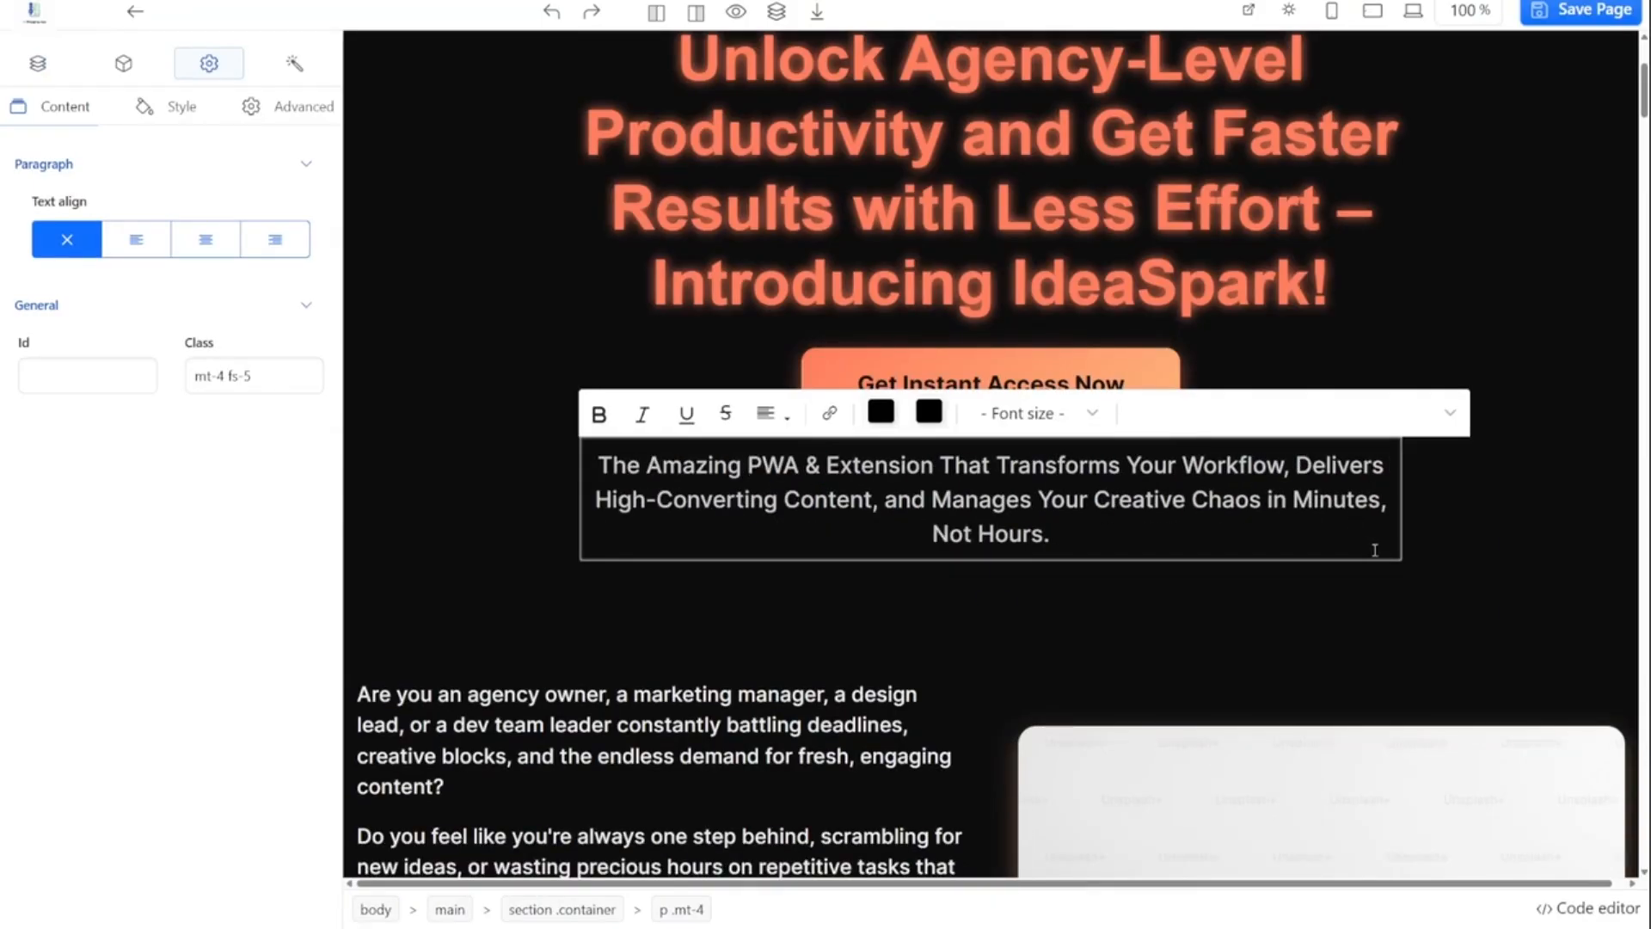
left_click(1444, 470)
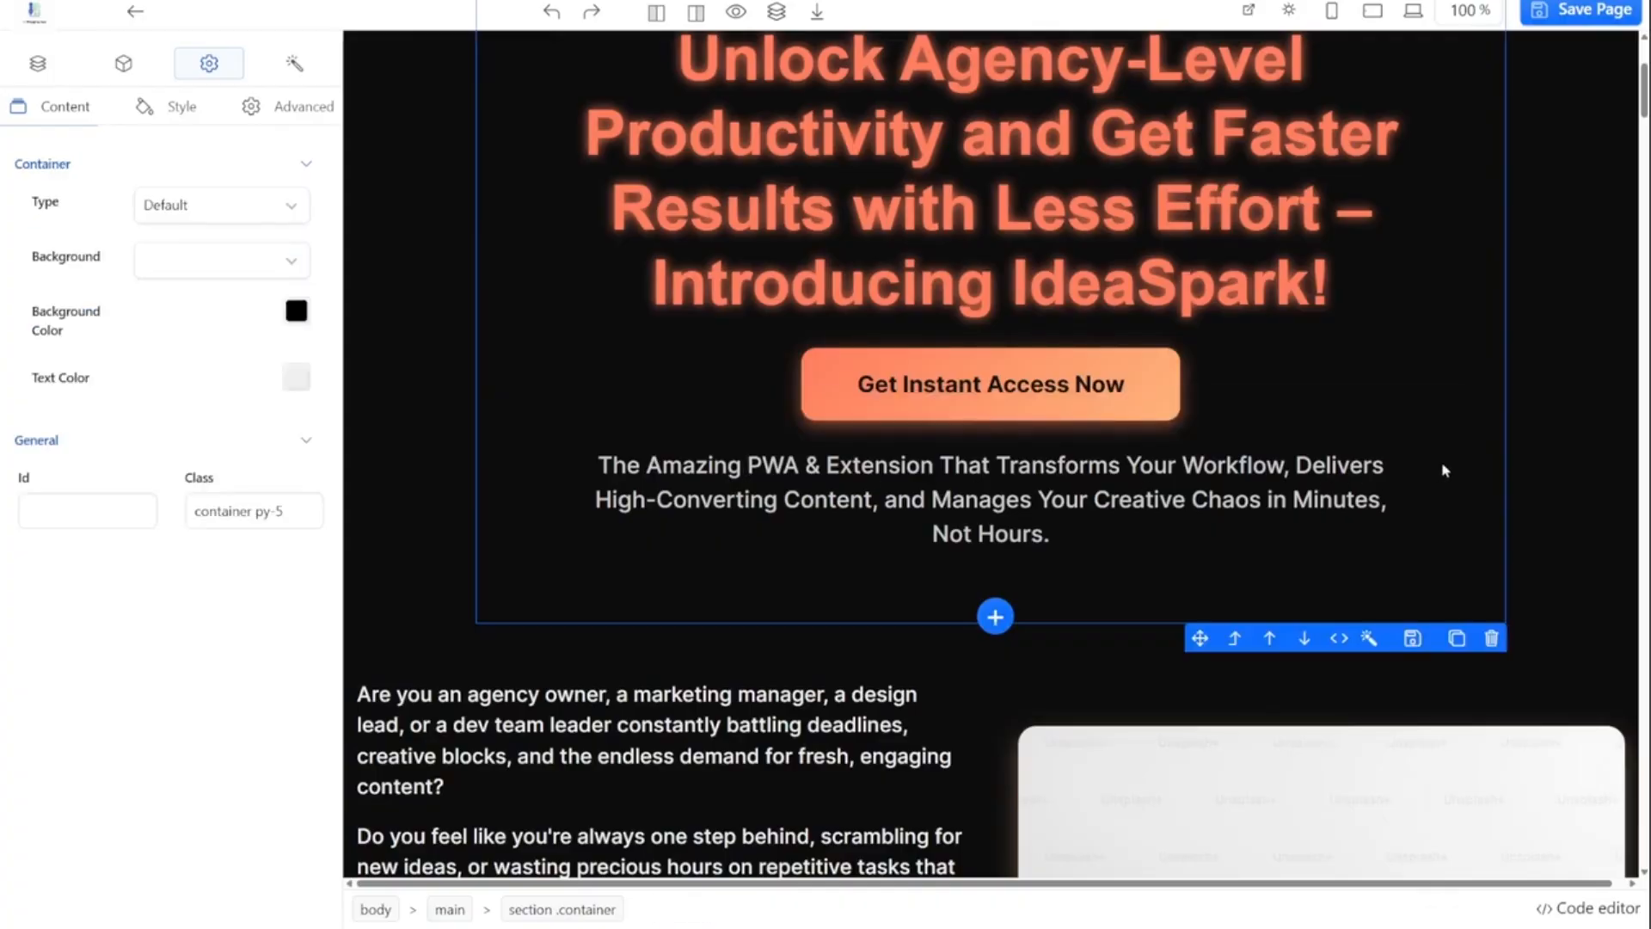
- Review the sales page down to the Pricing section, then save it and return to its statistics page
scroll(1473, 483, "down", 15)
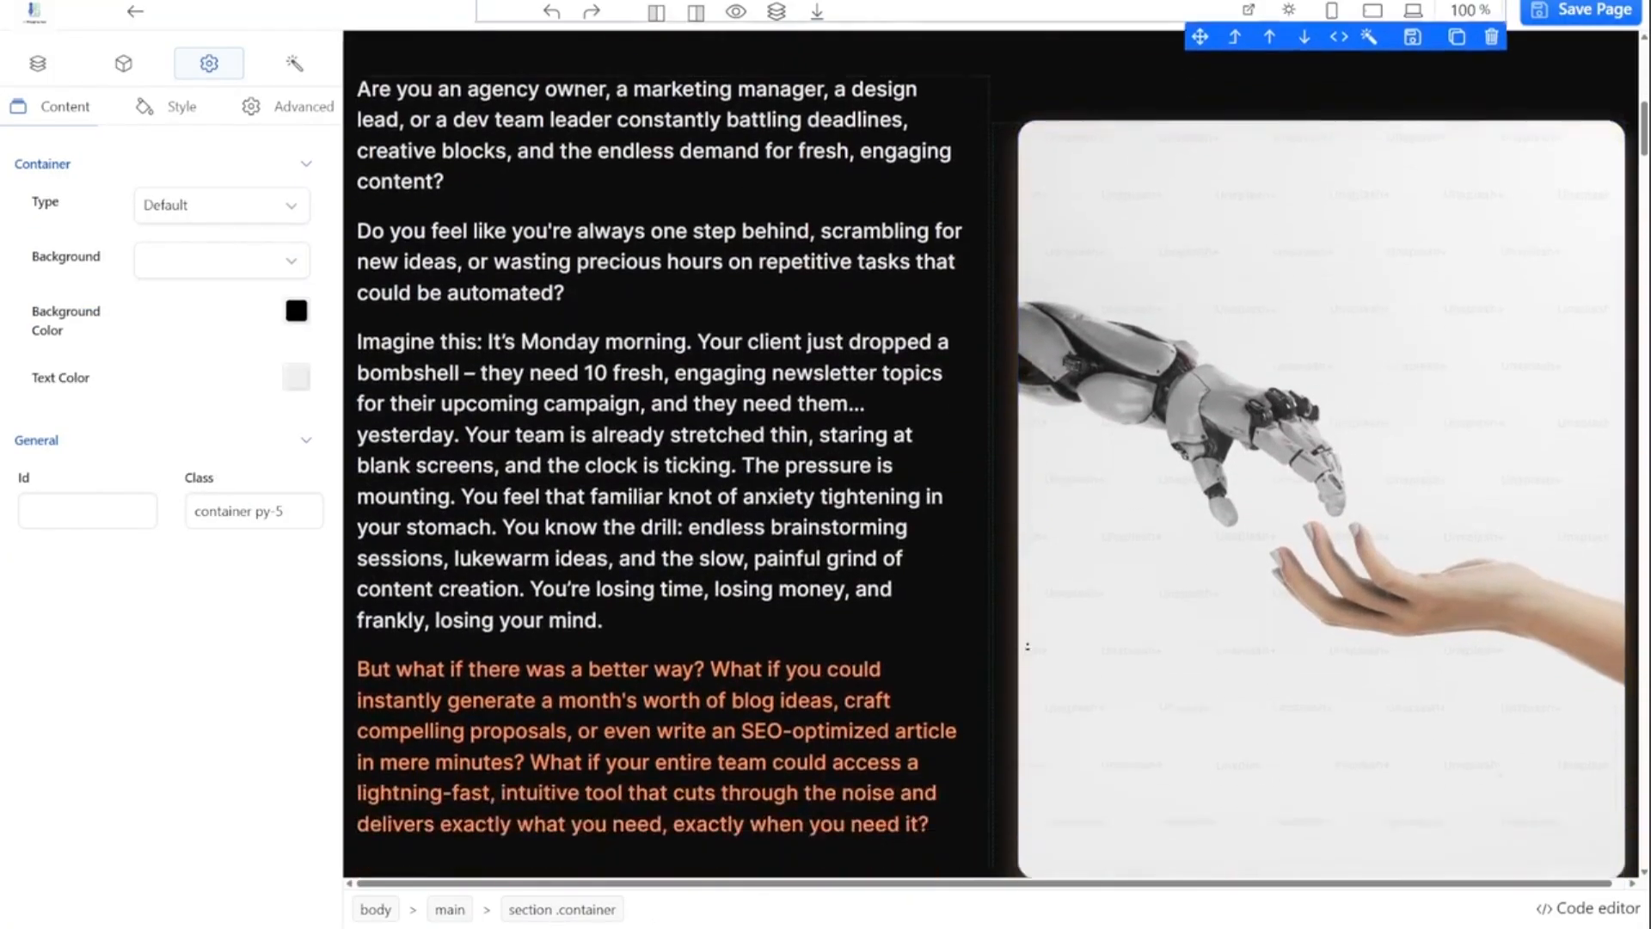
scroll(1010, 718, "down", 20)
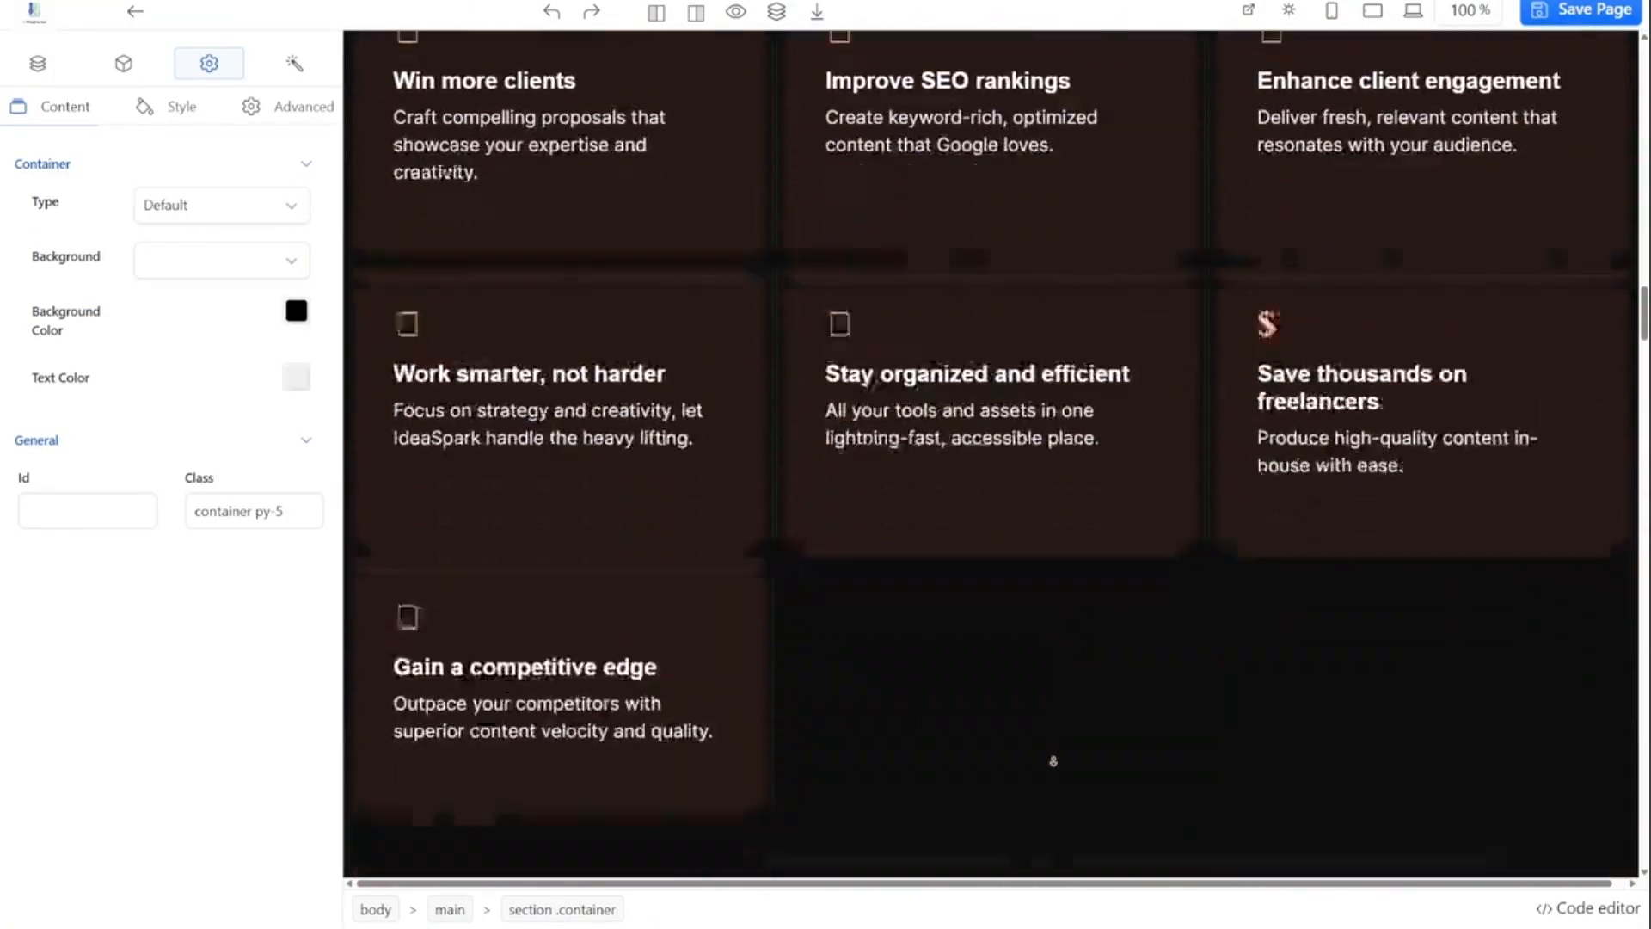
scroll(1048, 777, "down", 20)
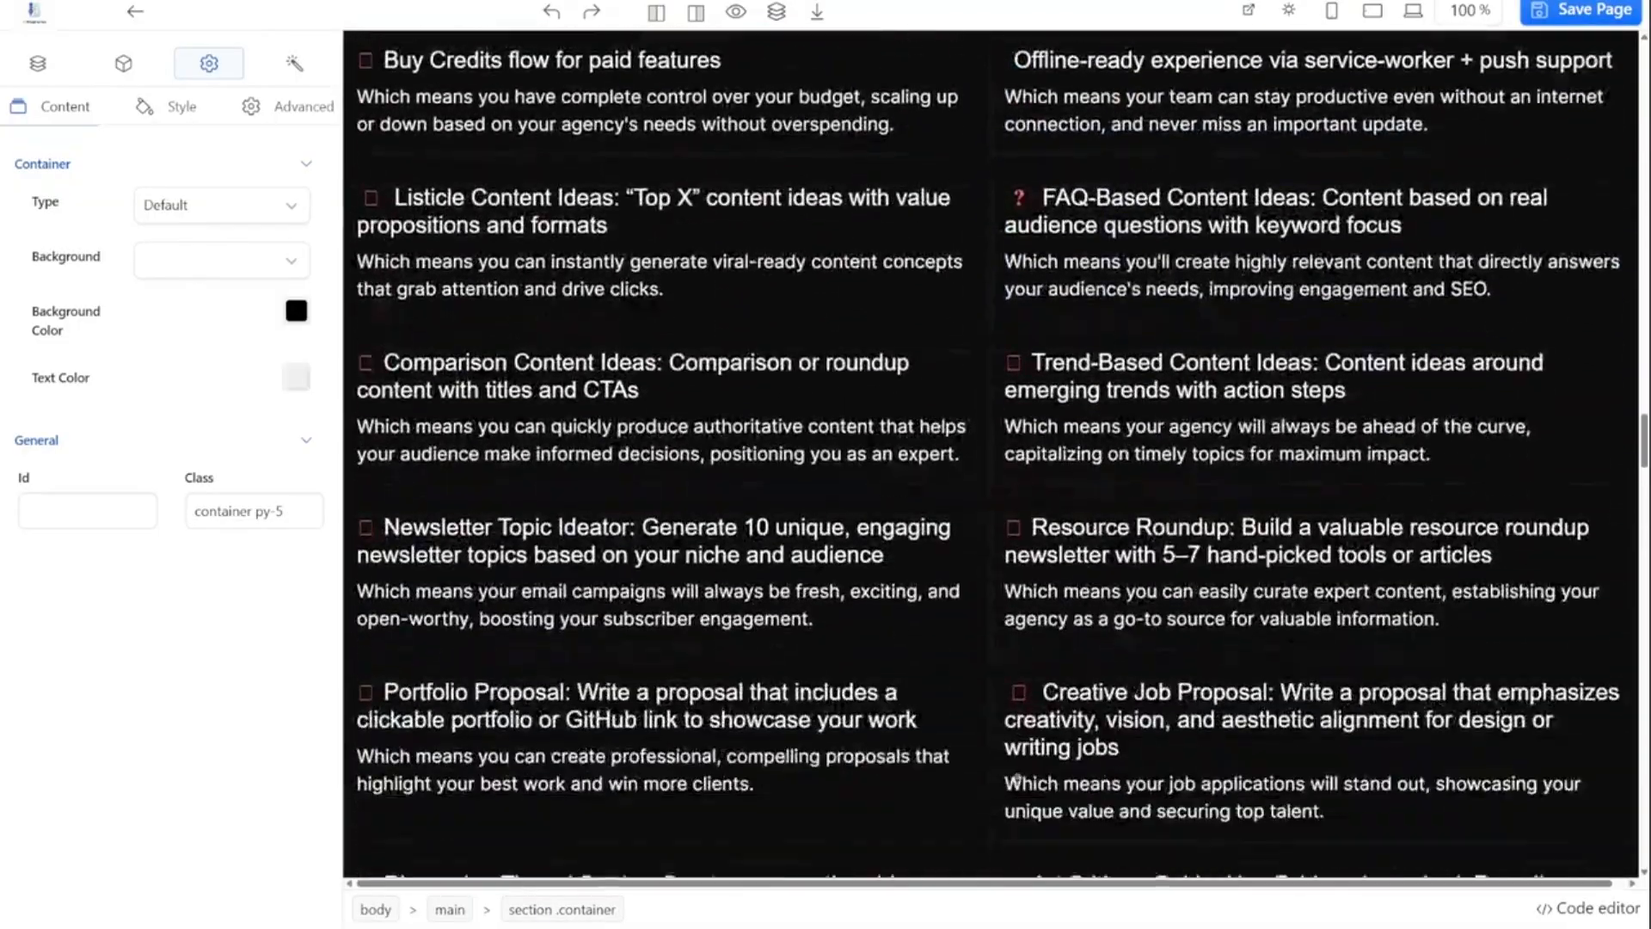
scroll(1018, 777, "down", 10)
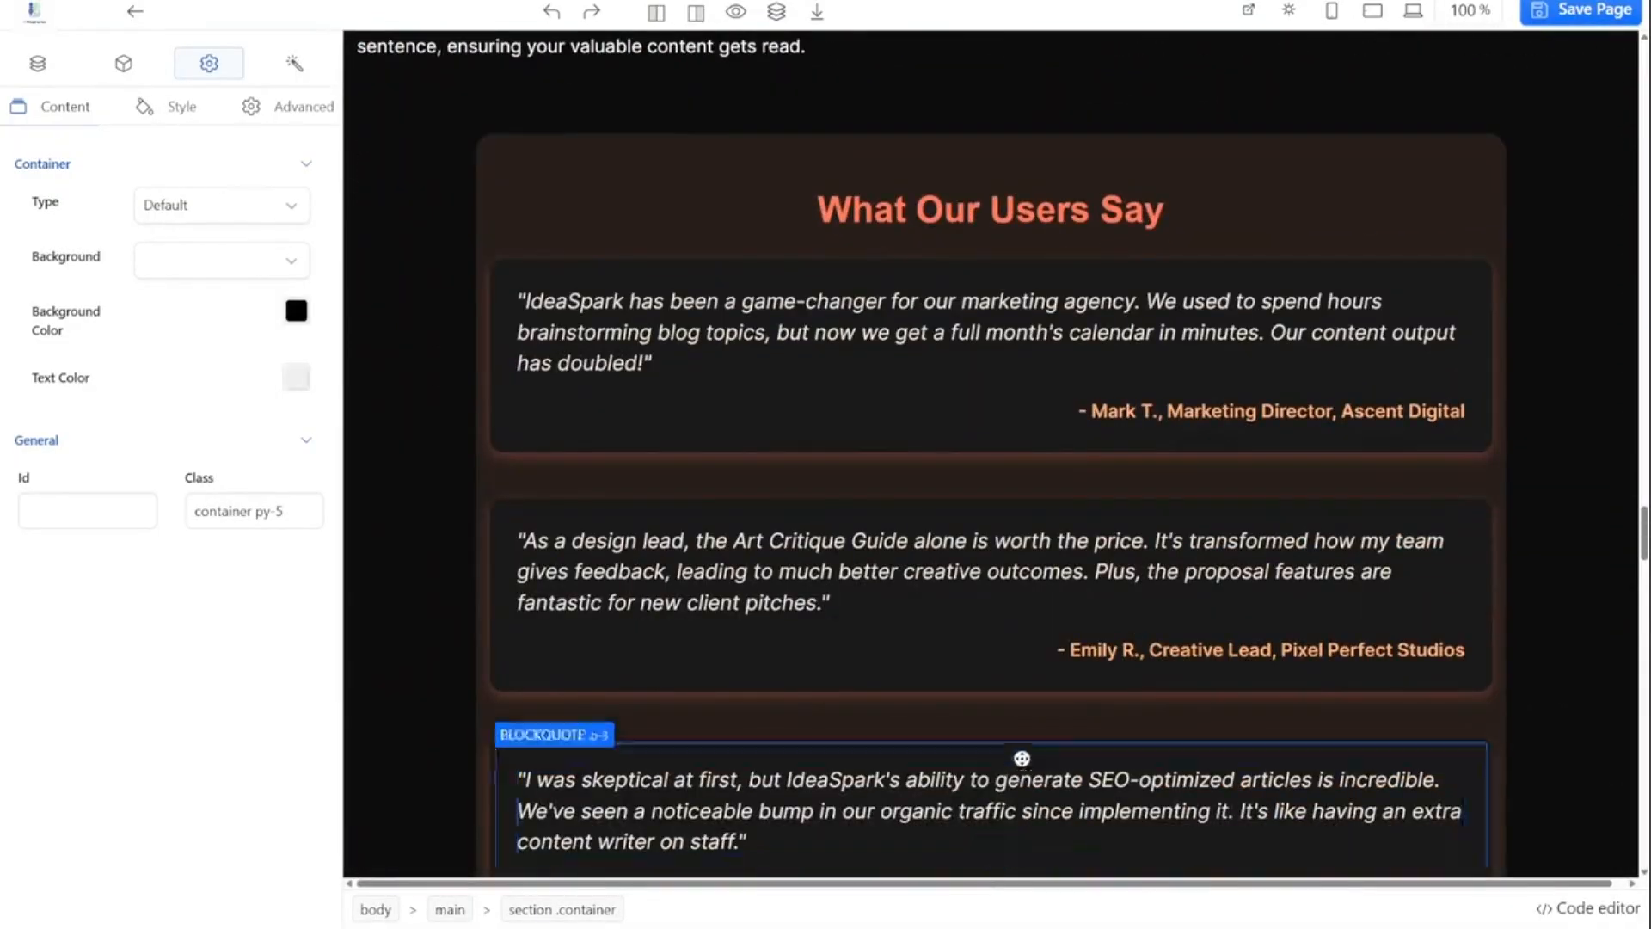
scroll(1277, 551, "up", 6)
scroll(1277, 551, "down", 10)
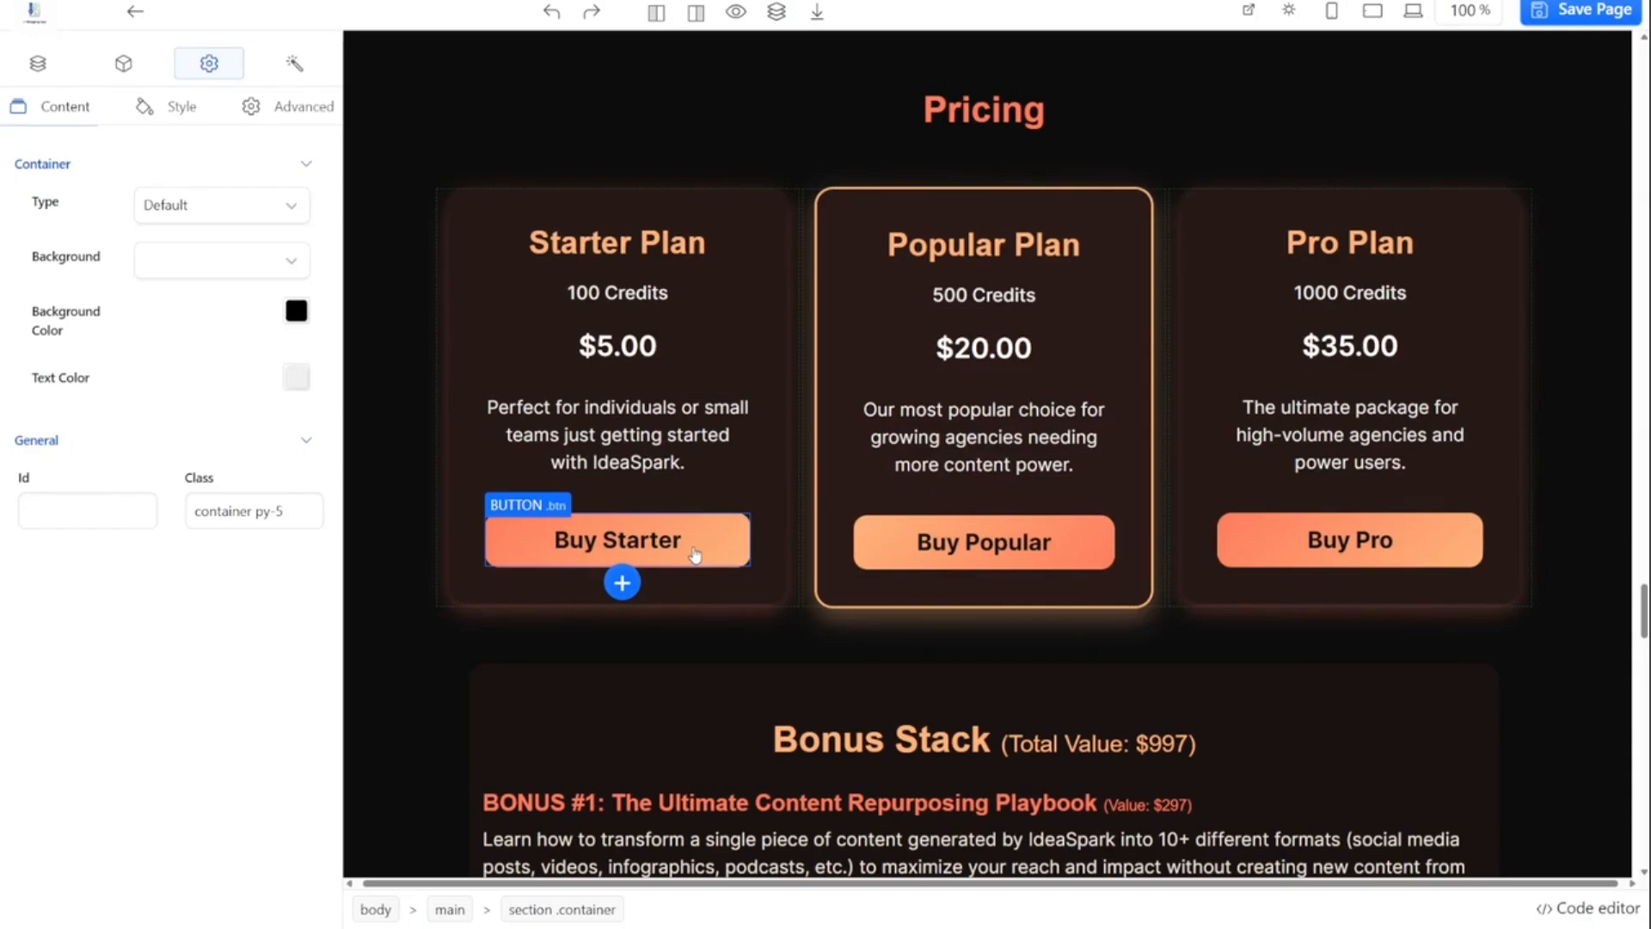
left_click(1580, 11)
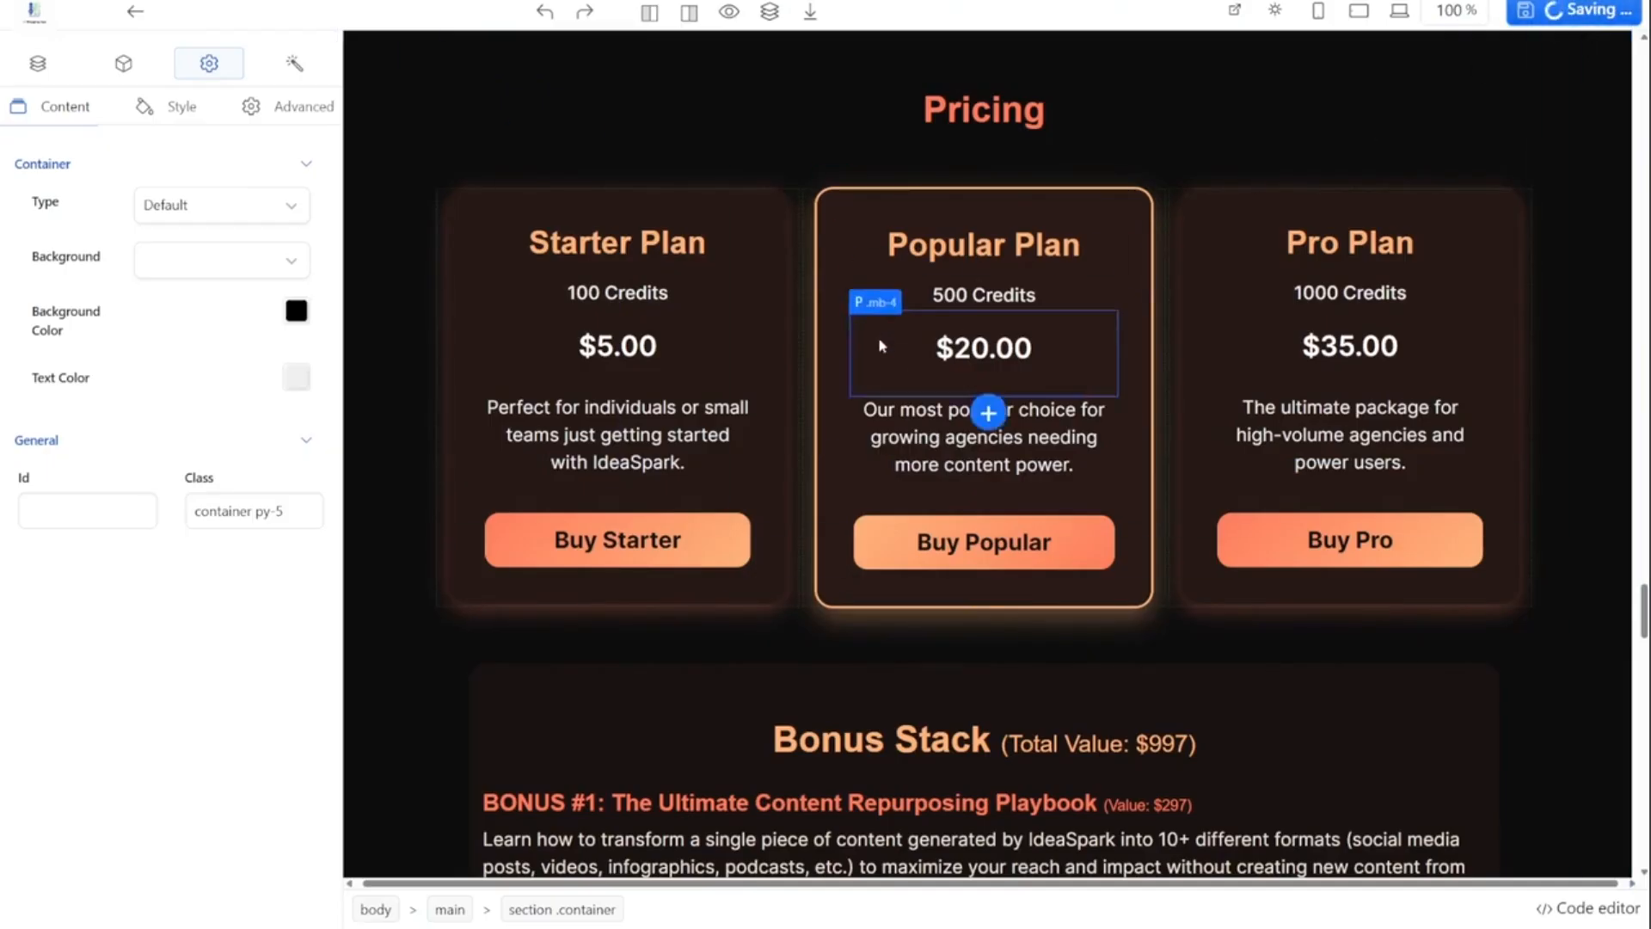
left_click(135, 12)
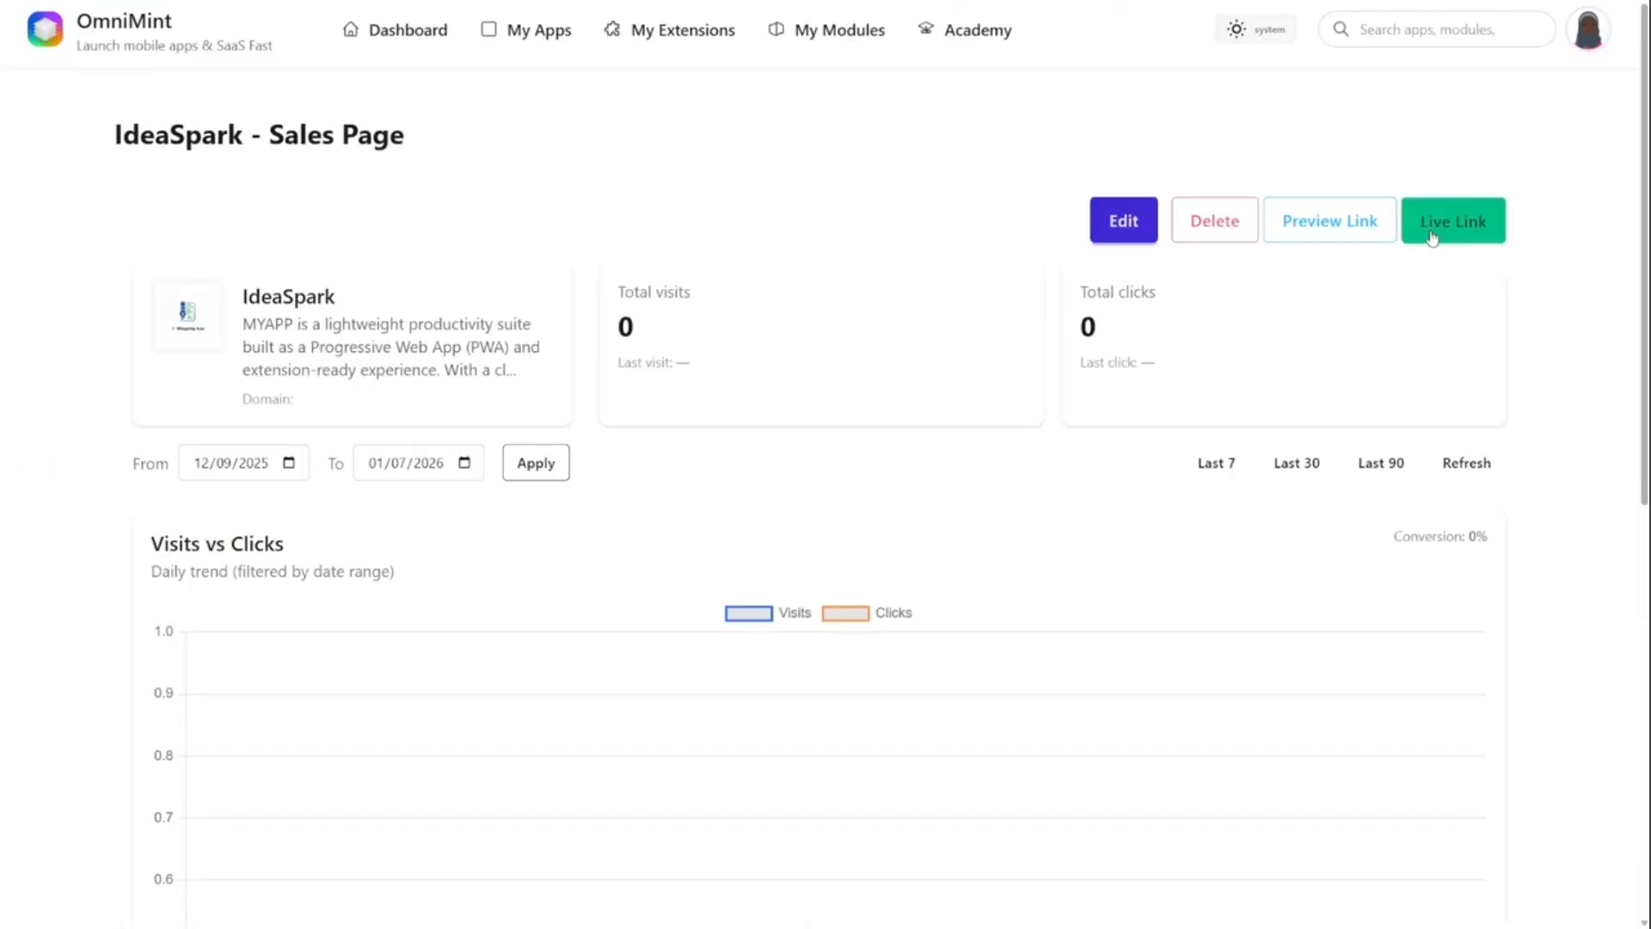
- Copy the sales page's live link and open it in a new browser tab
left_click(1432, 234)
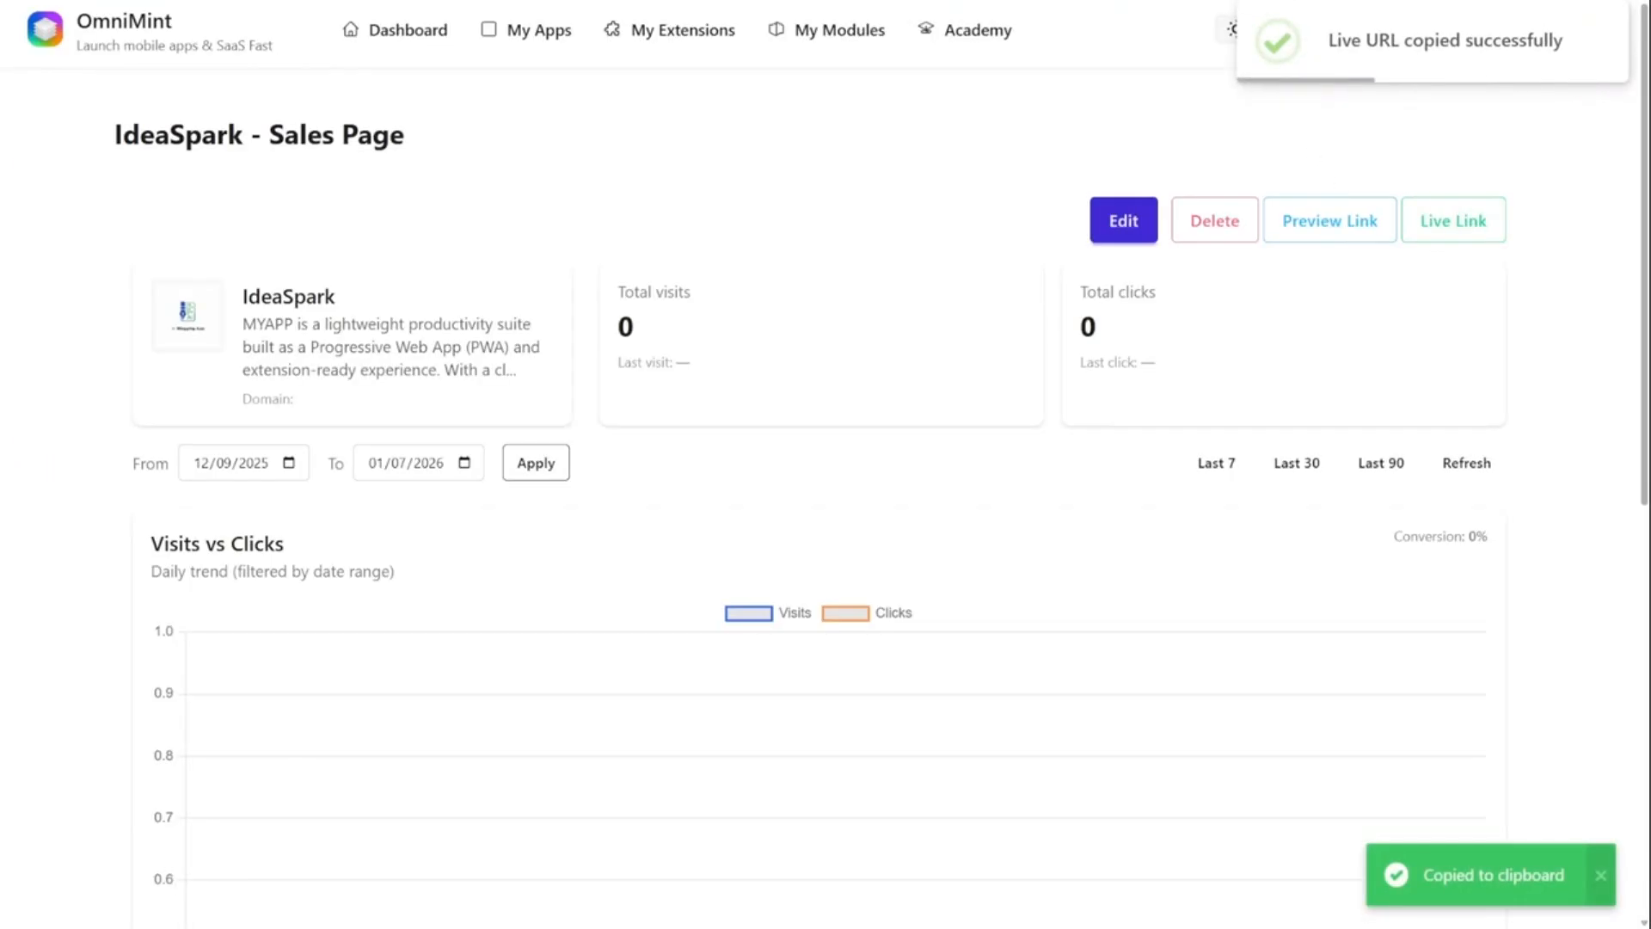
key("ctrl+t")
key("ctrl+v")
key("Return")
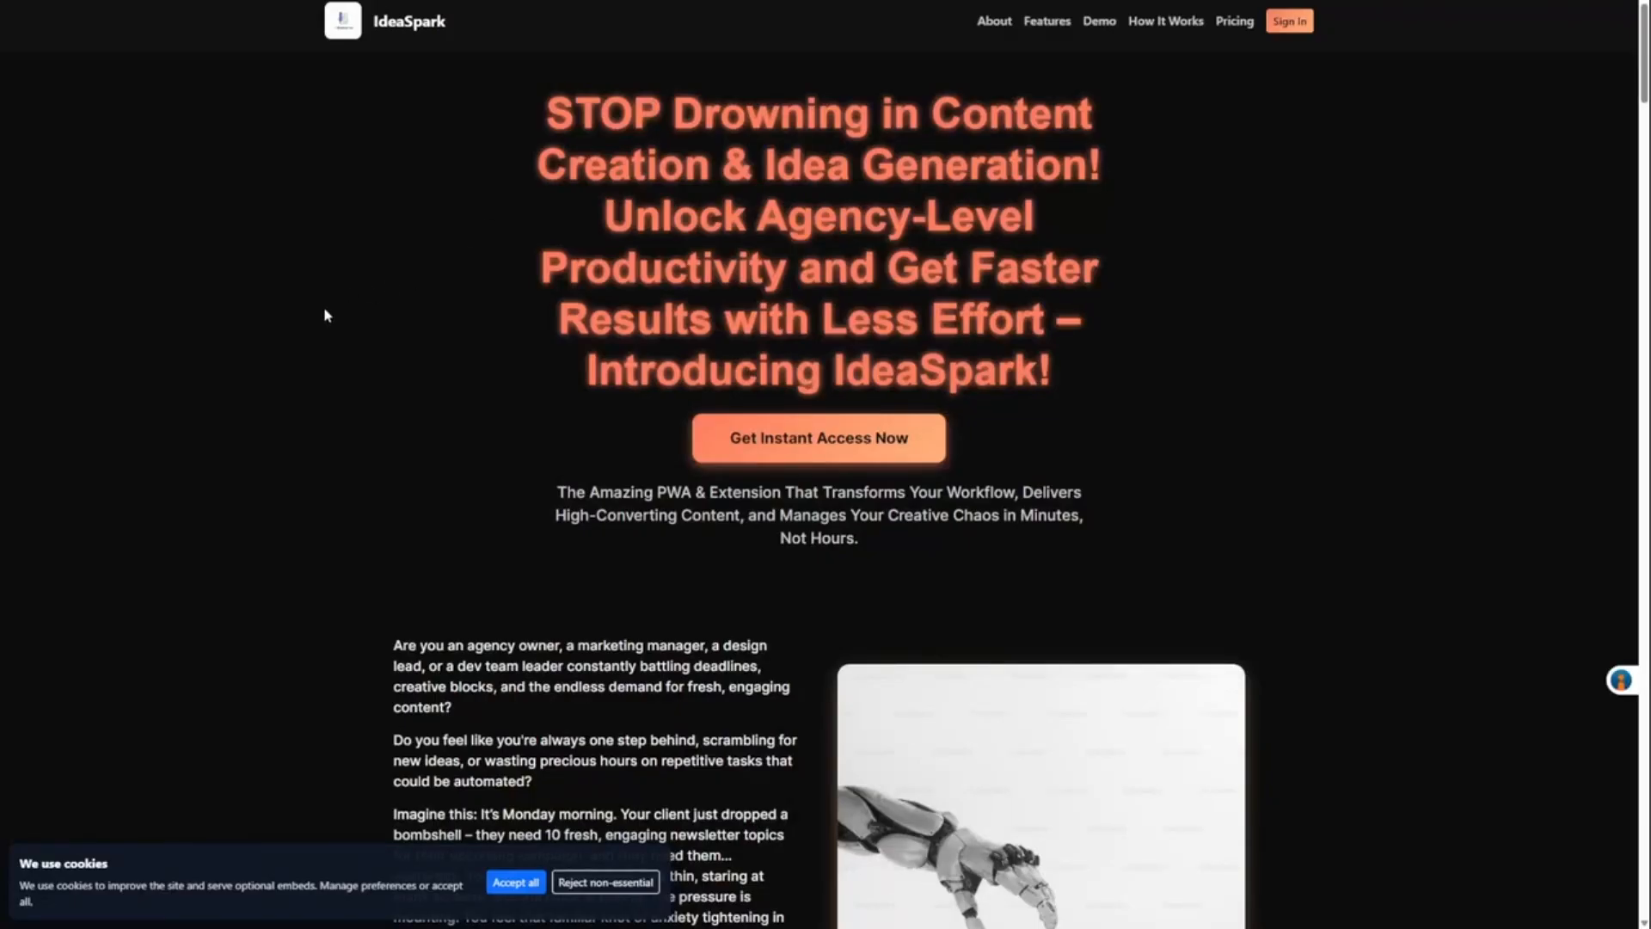
- Look through the live sales page from the hero to the Bonus Stack, accepting all cookies
scroll(927, 78, "down", 15)
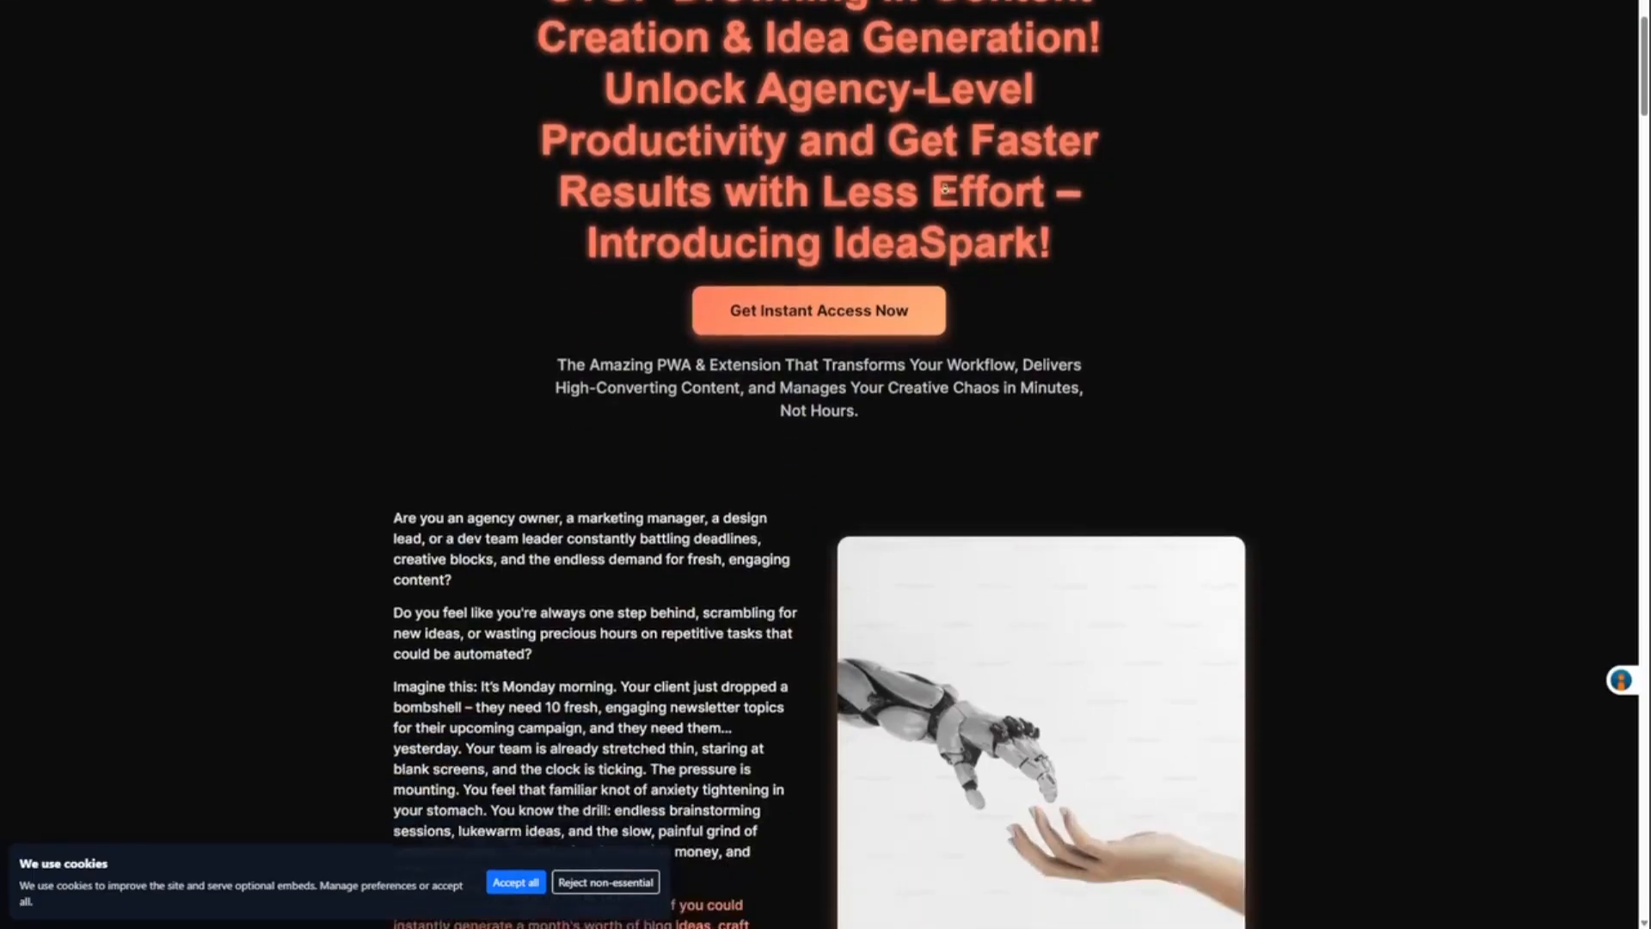
scroll(945, 365, "down", 9)
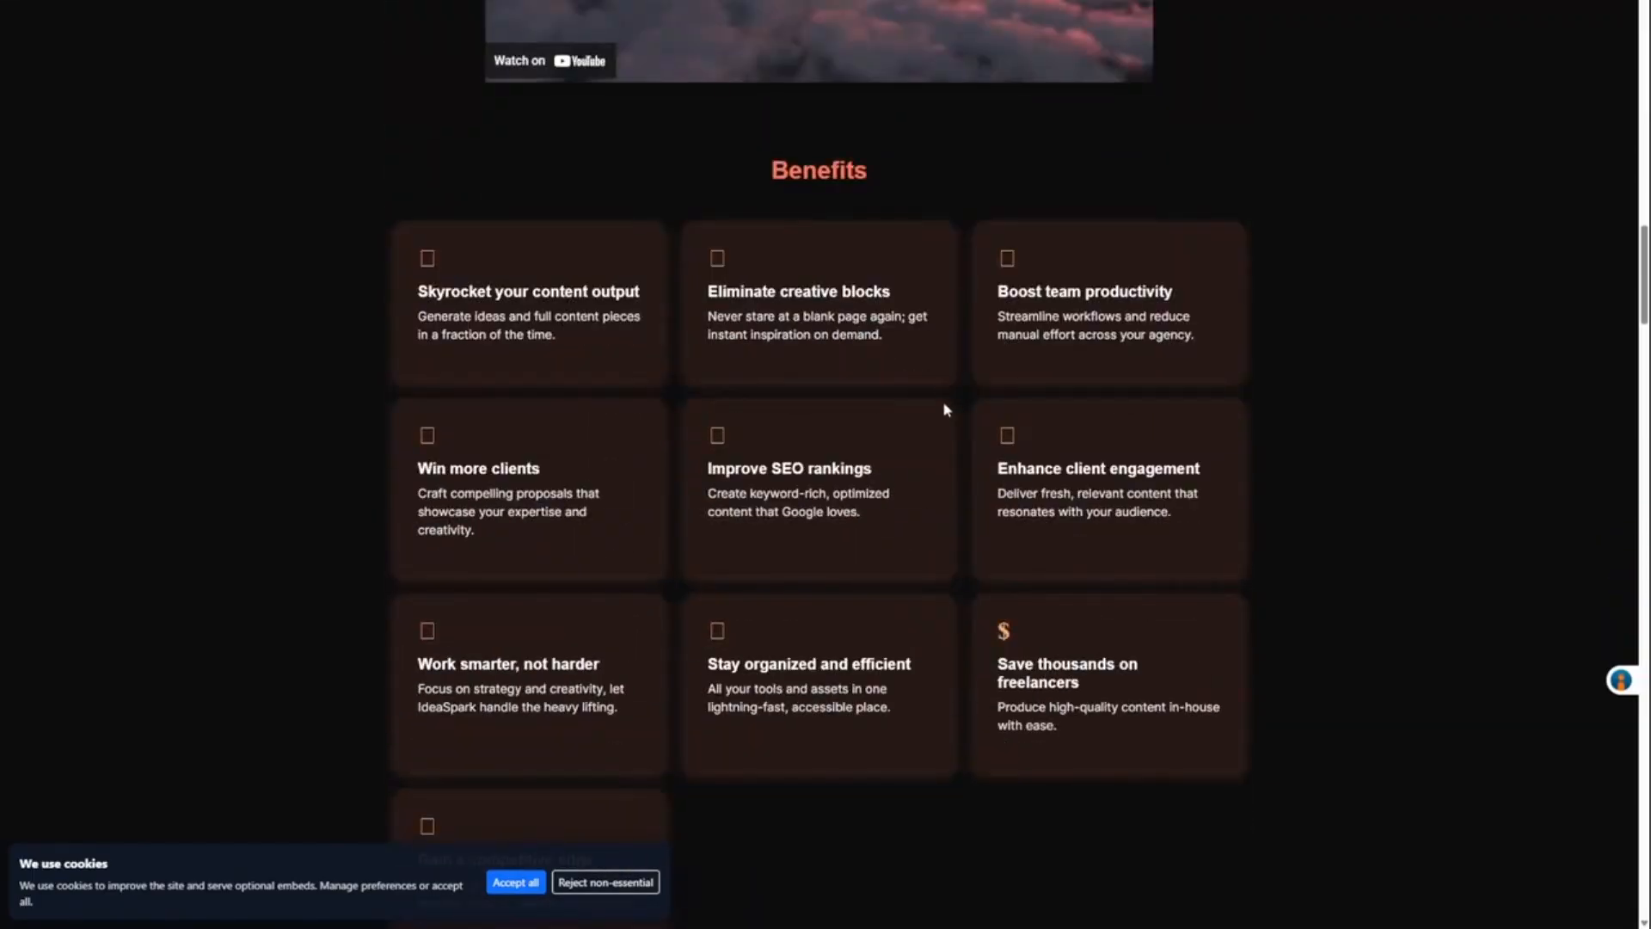
scroll(944, 513, "up", 7)
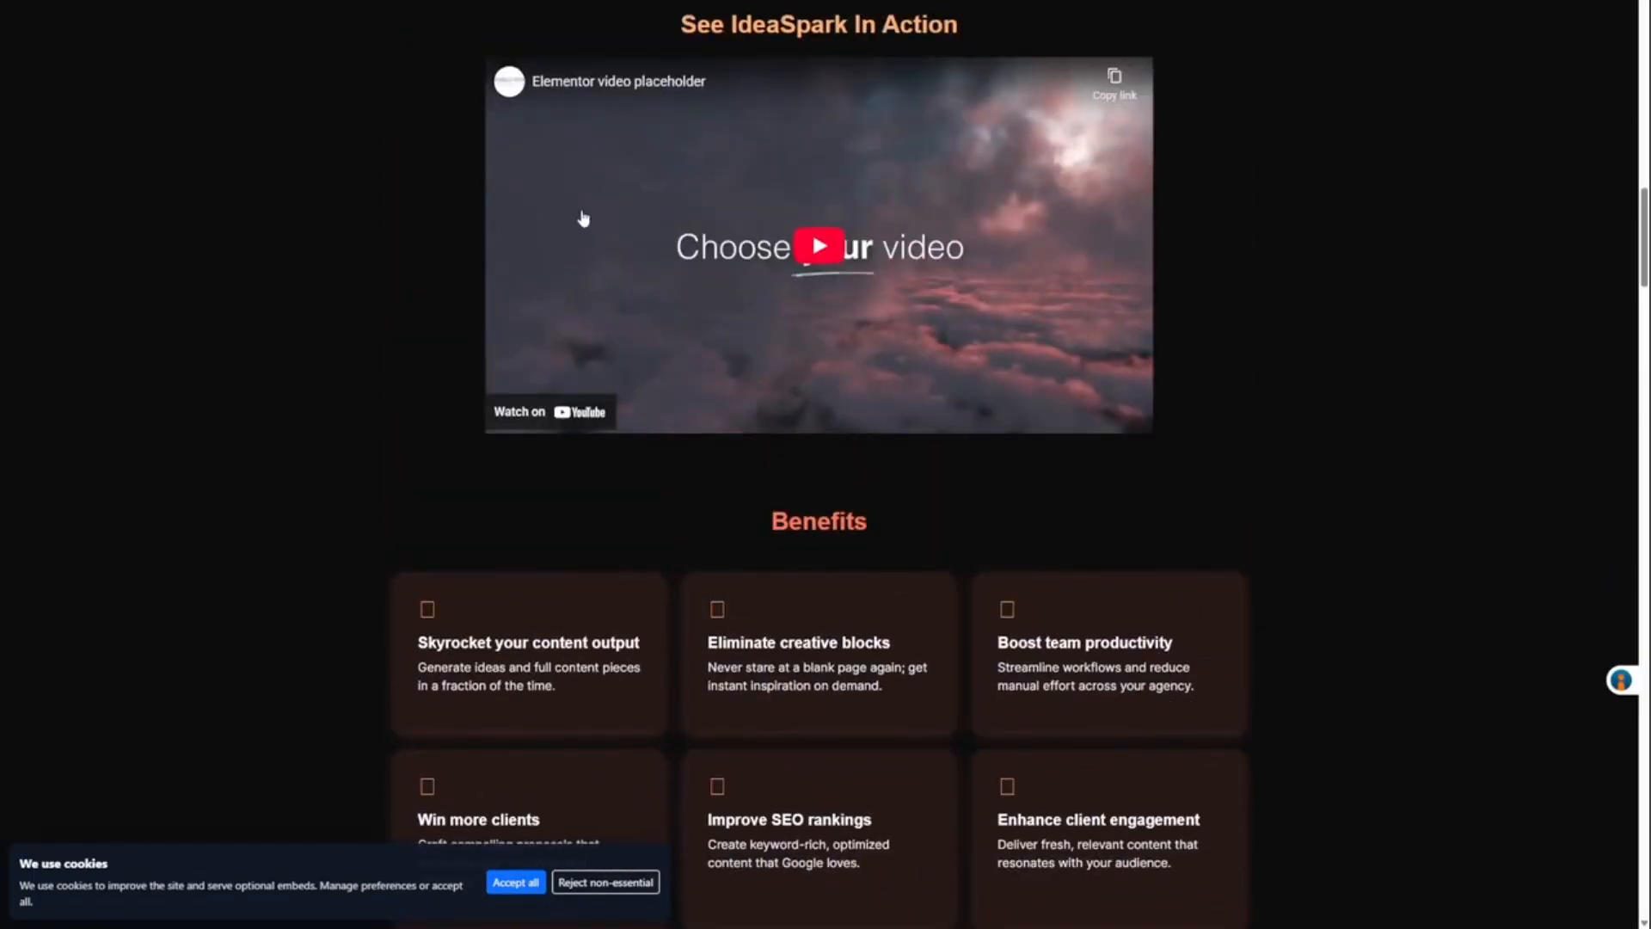
scroll(361, 422, "down", 10)
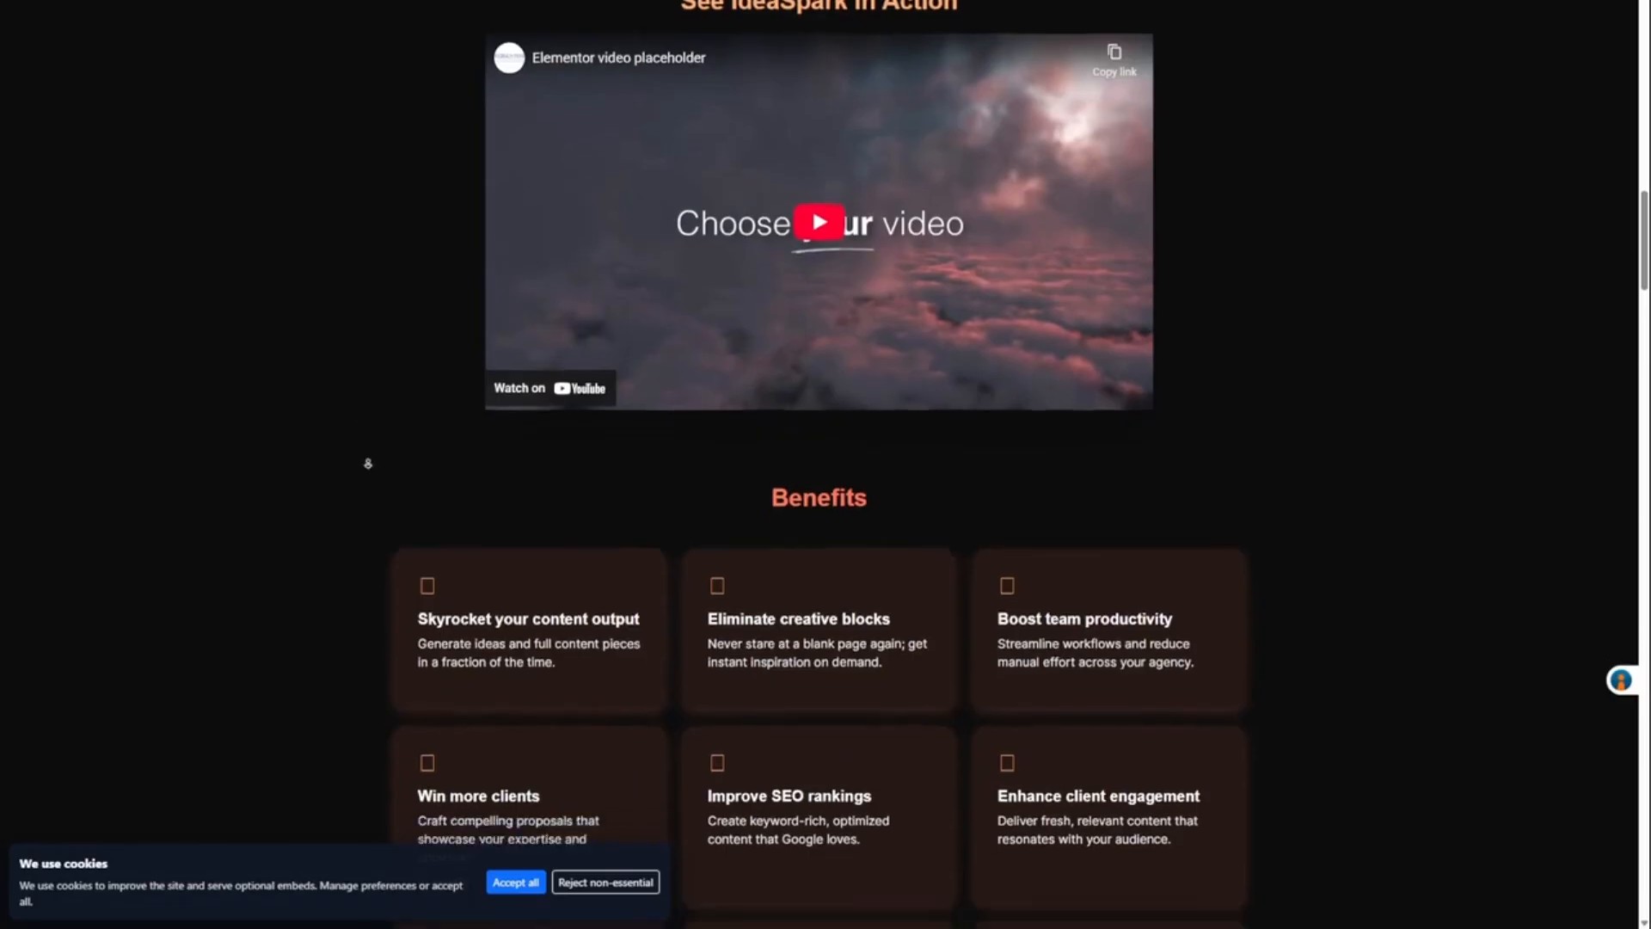
left_click(496, 884)
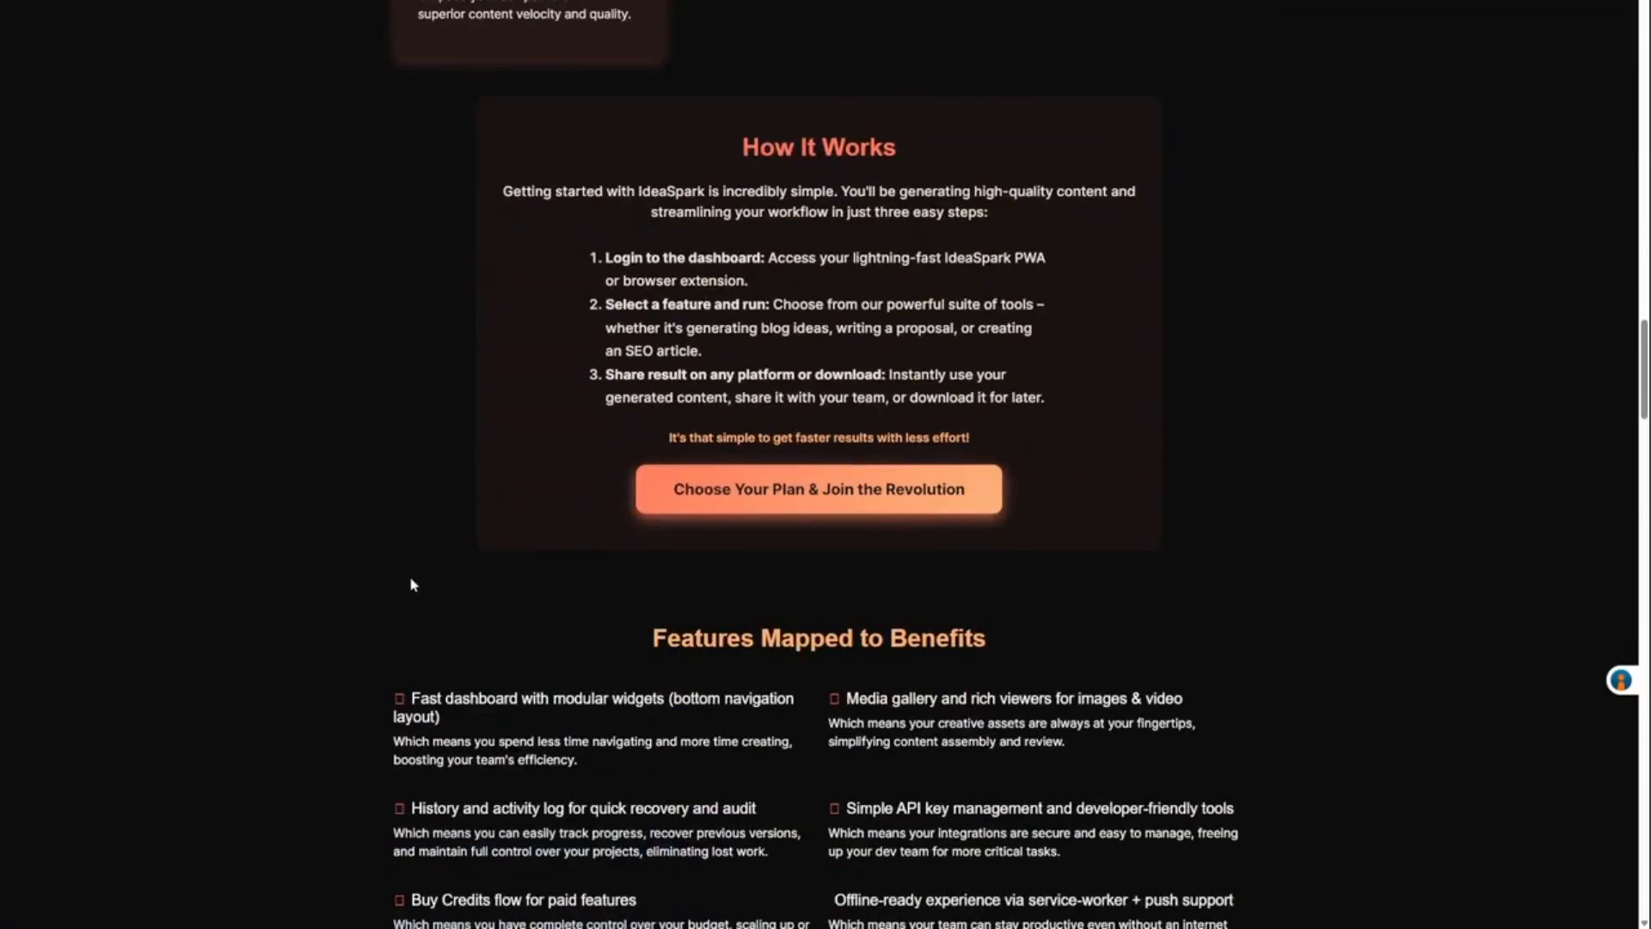
scroll(413, 579, "down", 20)
scroll(395, 693, "down", 7)
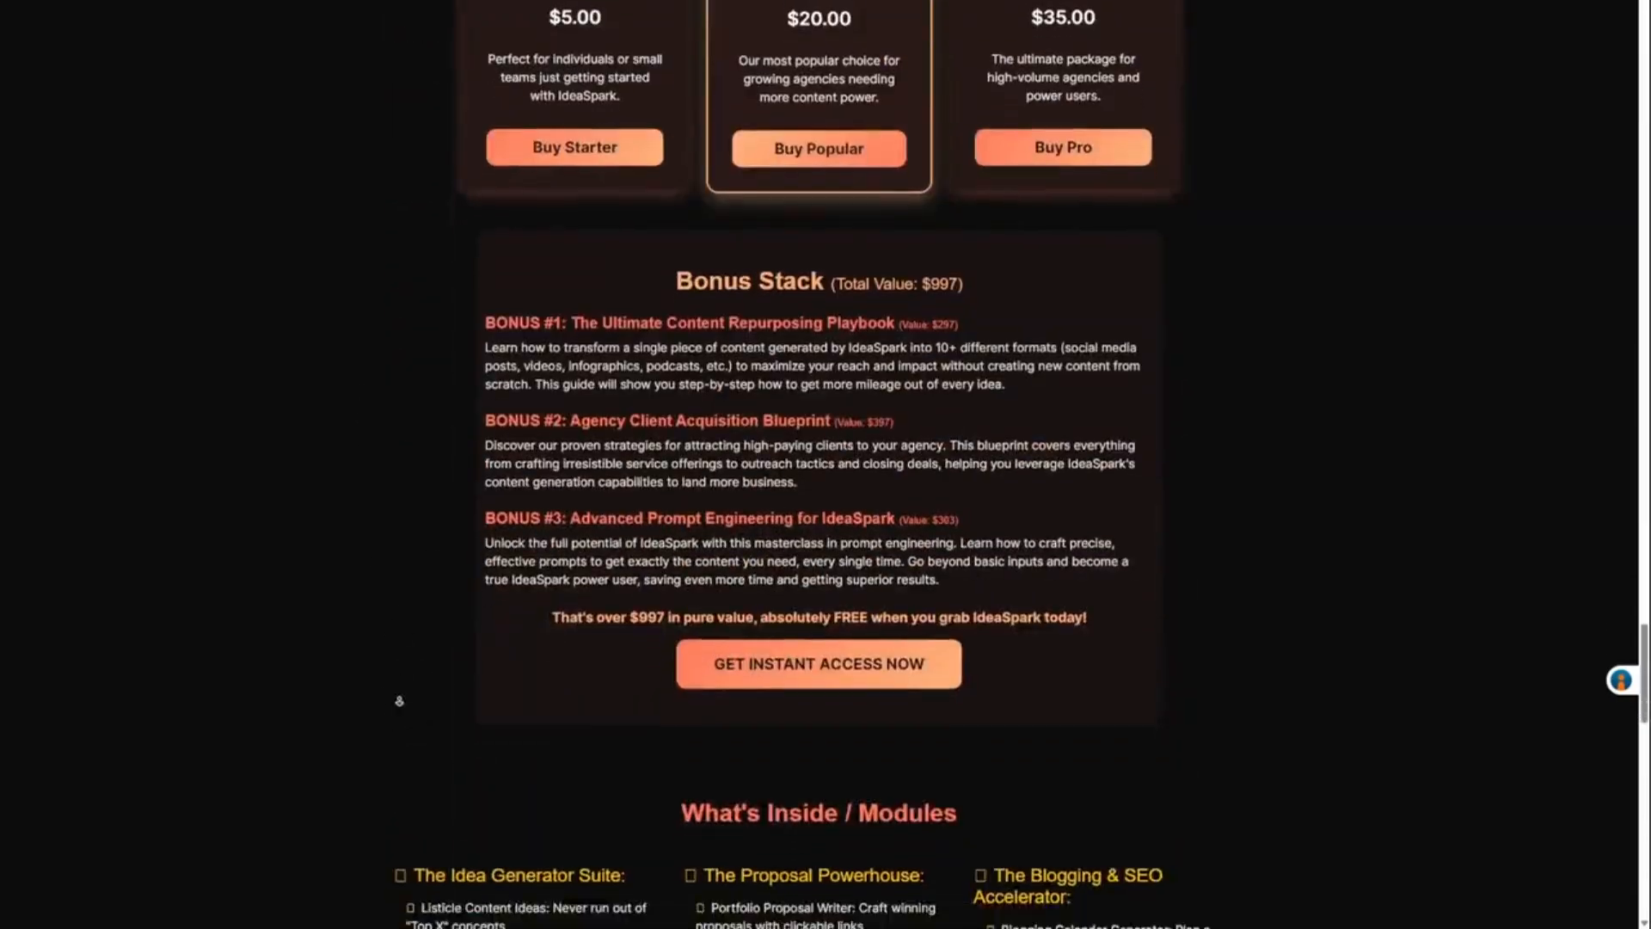
scroll(406, 709, "up", 7)
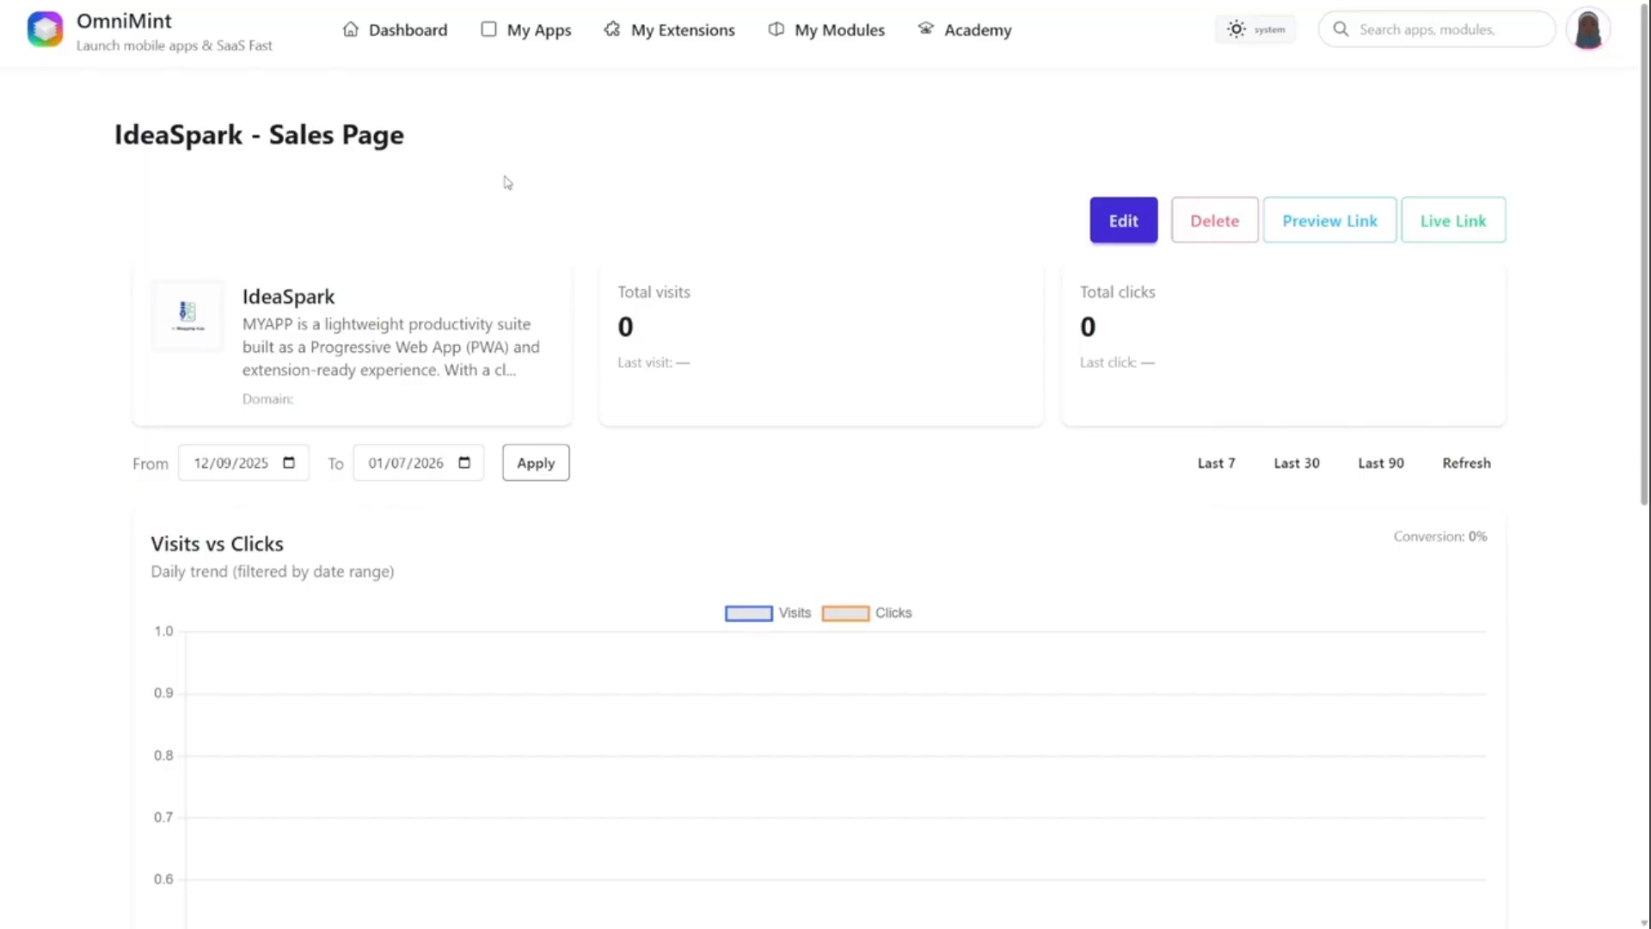
- Browse the second page of your apps and highlight the gross revenue of the CreateKit app
left_click(516, 31)
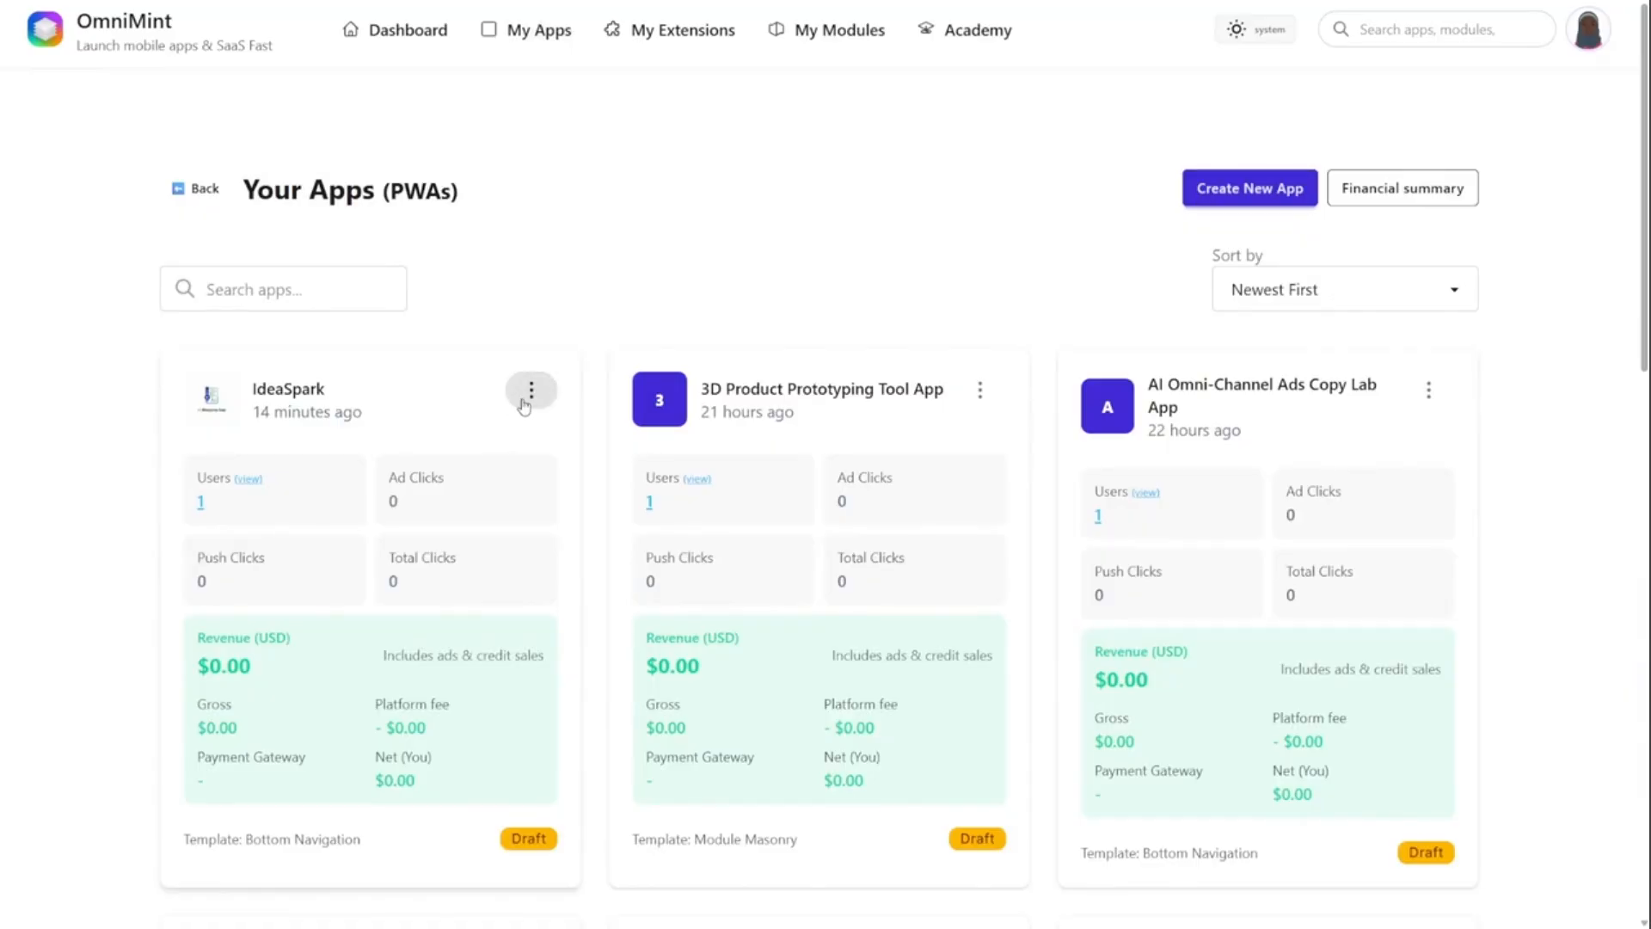
scroll(611, 434, "down", 1)
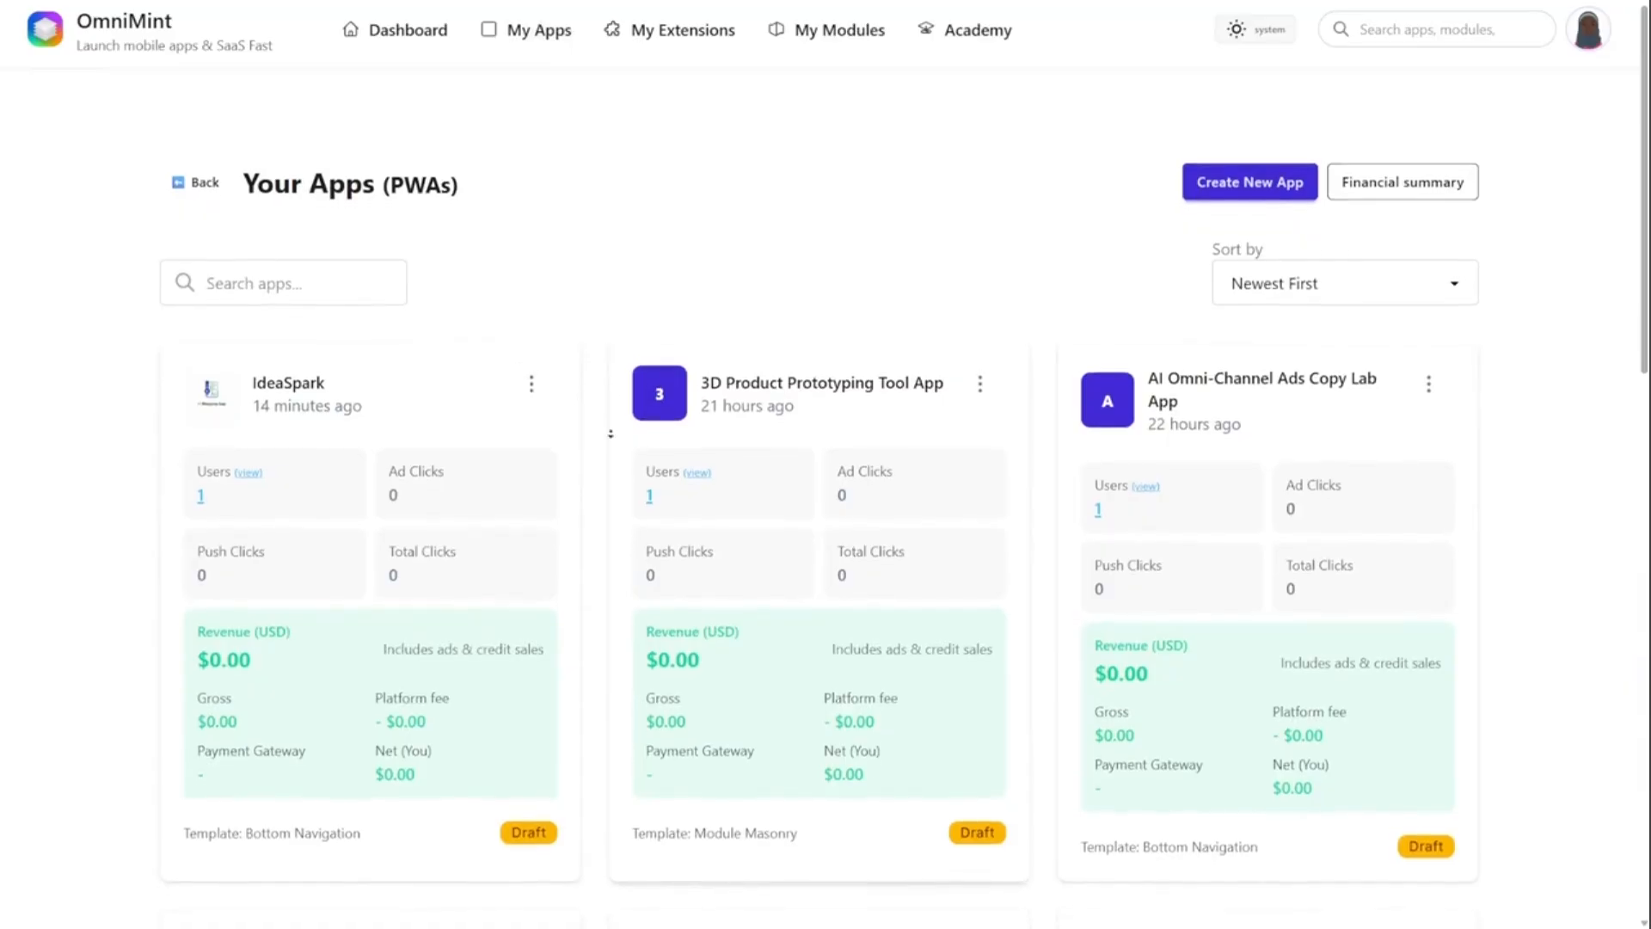
scroll(611, 433, "down", 15)
left_click(1420, 702)
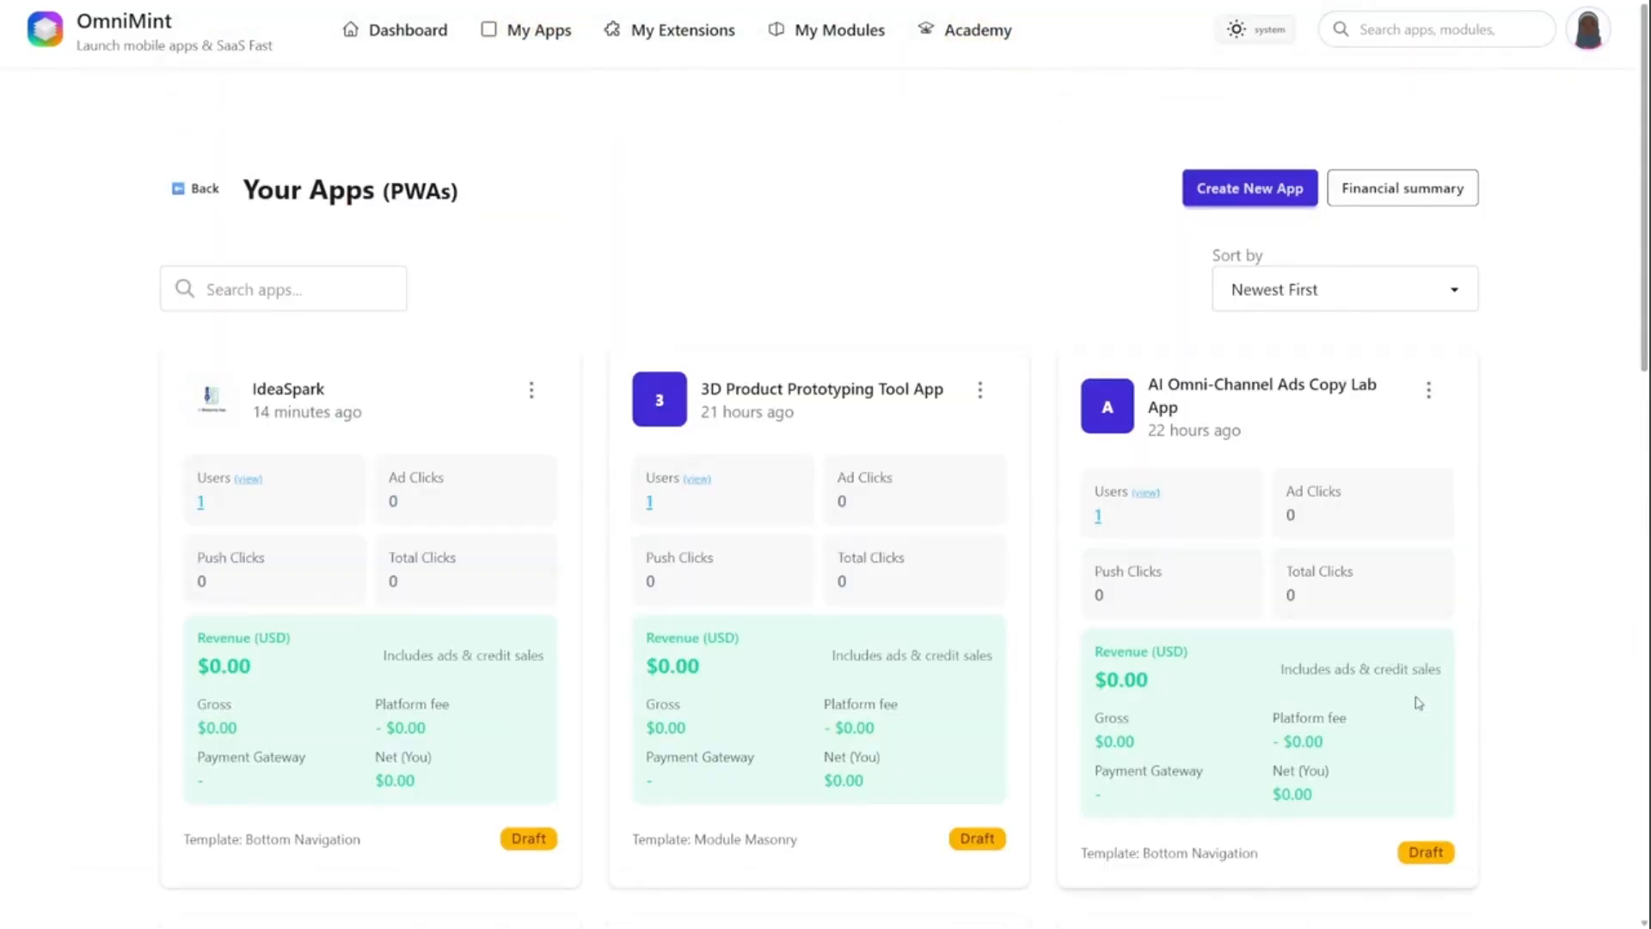
scroll(1509, 619, "down", 8)
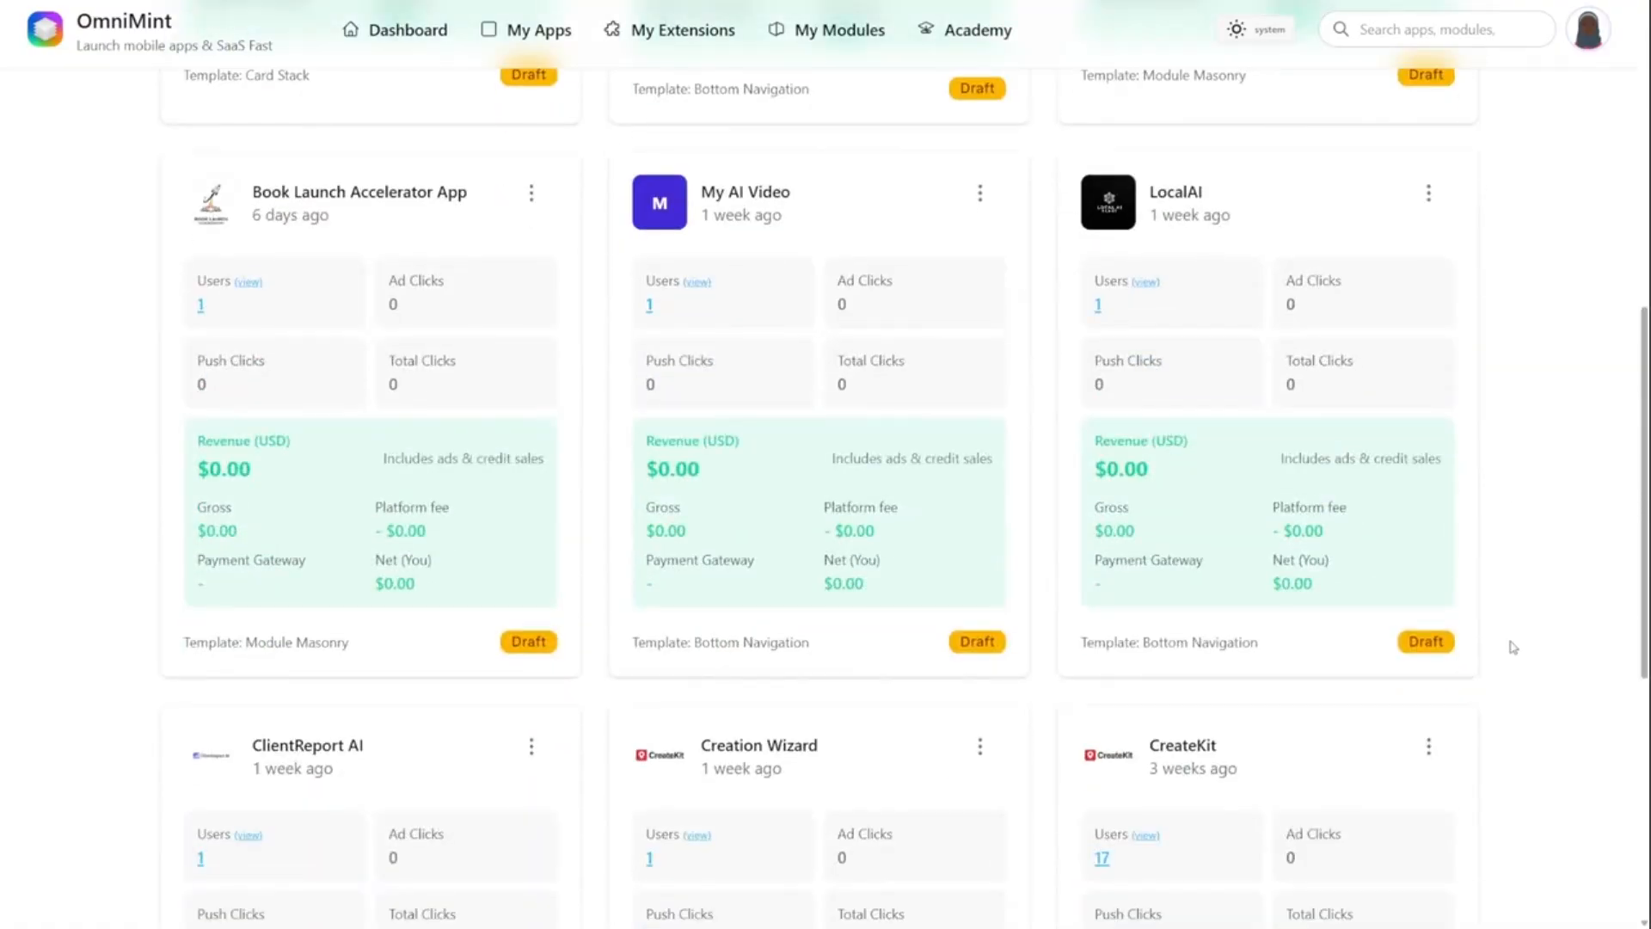
scroll(1514, 647, "down", 6)
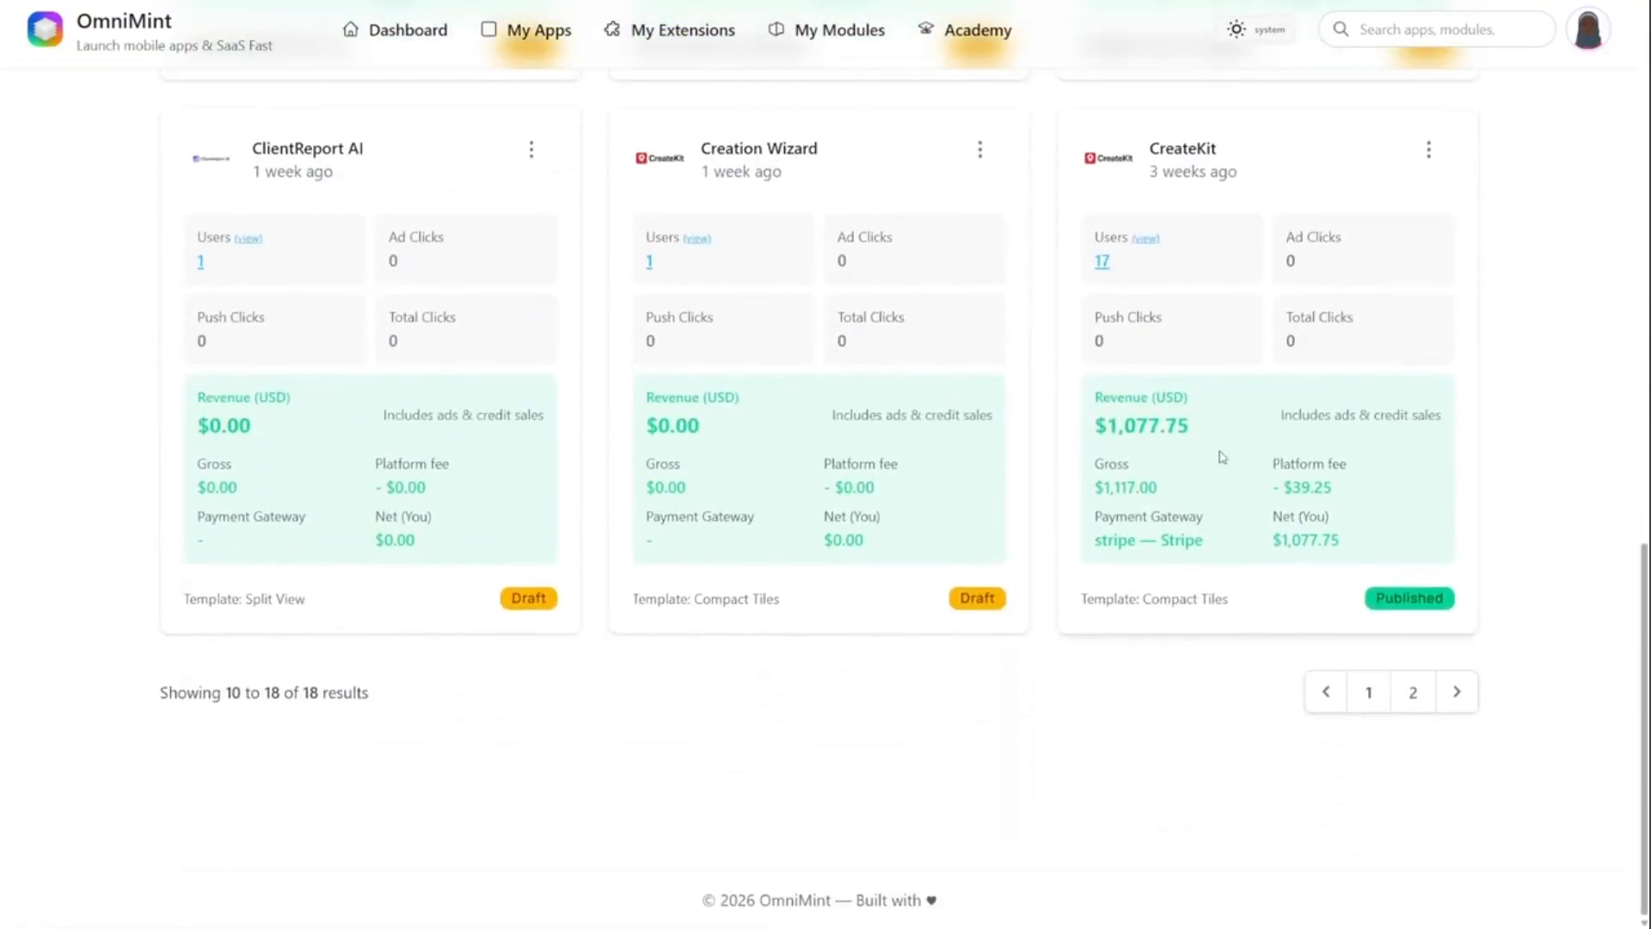
left_click_drag(1108, 489, 1163, 497)
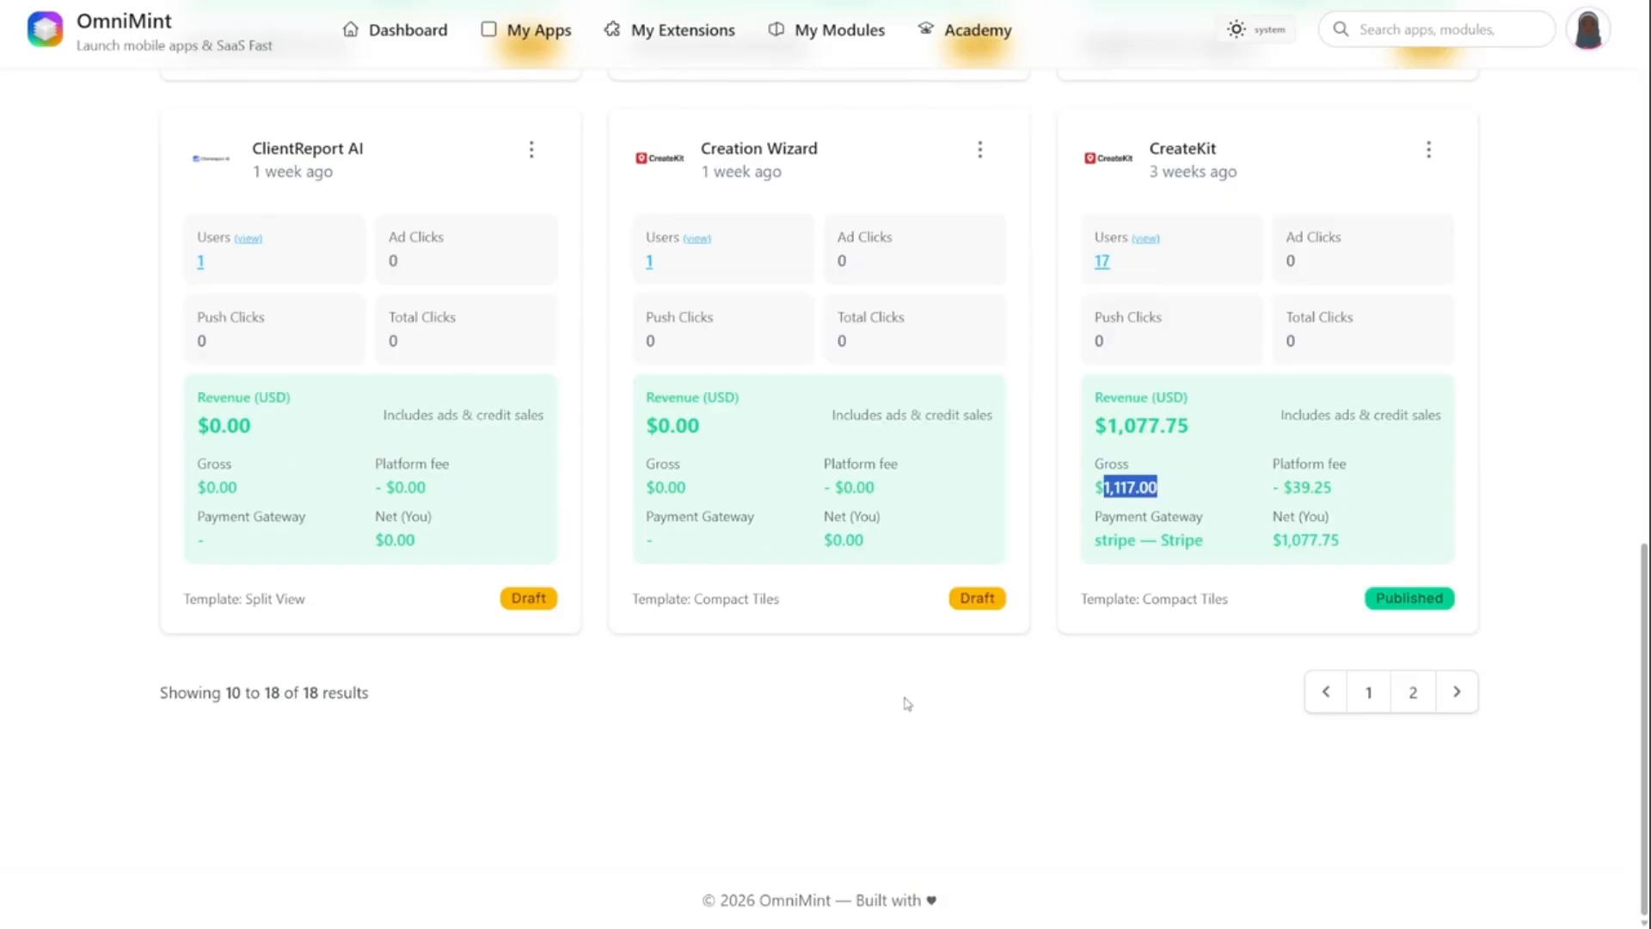
scroll(503, 663, "up", 15)
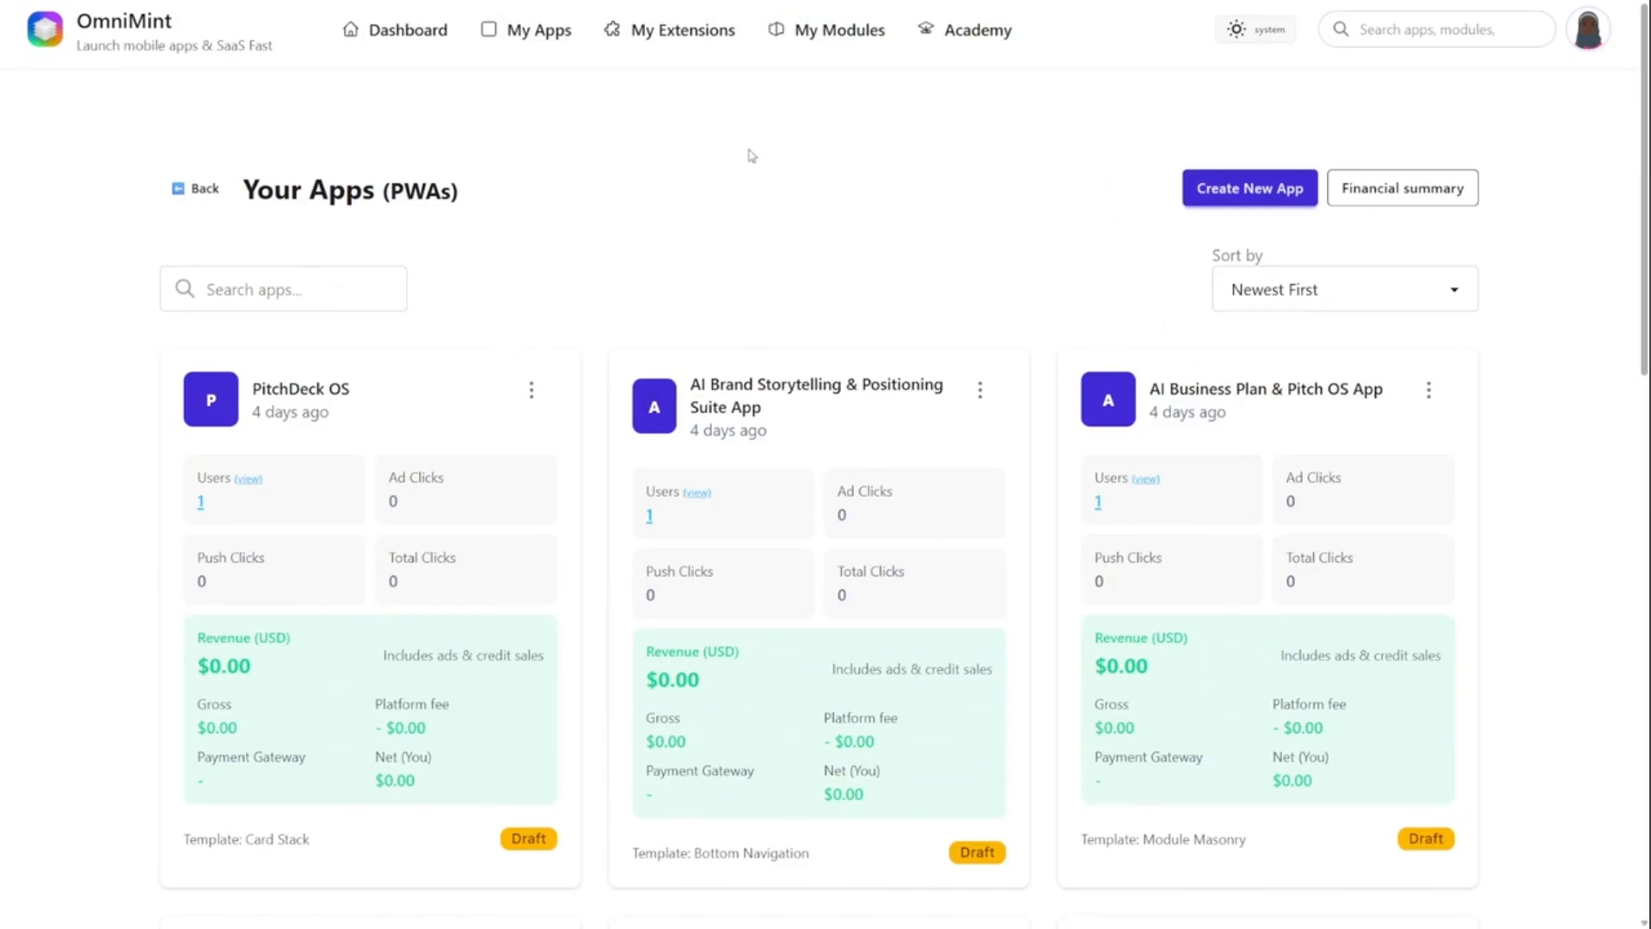
- Open the form for creating a custom module and examine its details, system prompt and input fields
left_click(843, 35)
left_click(1426, 155)
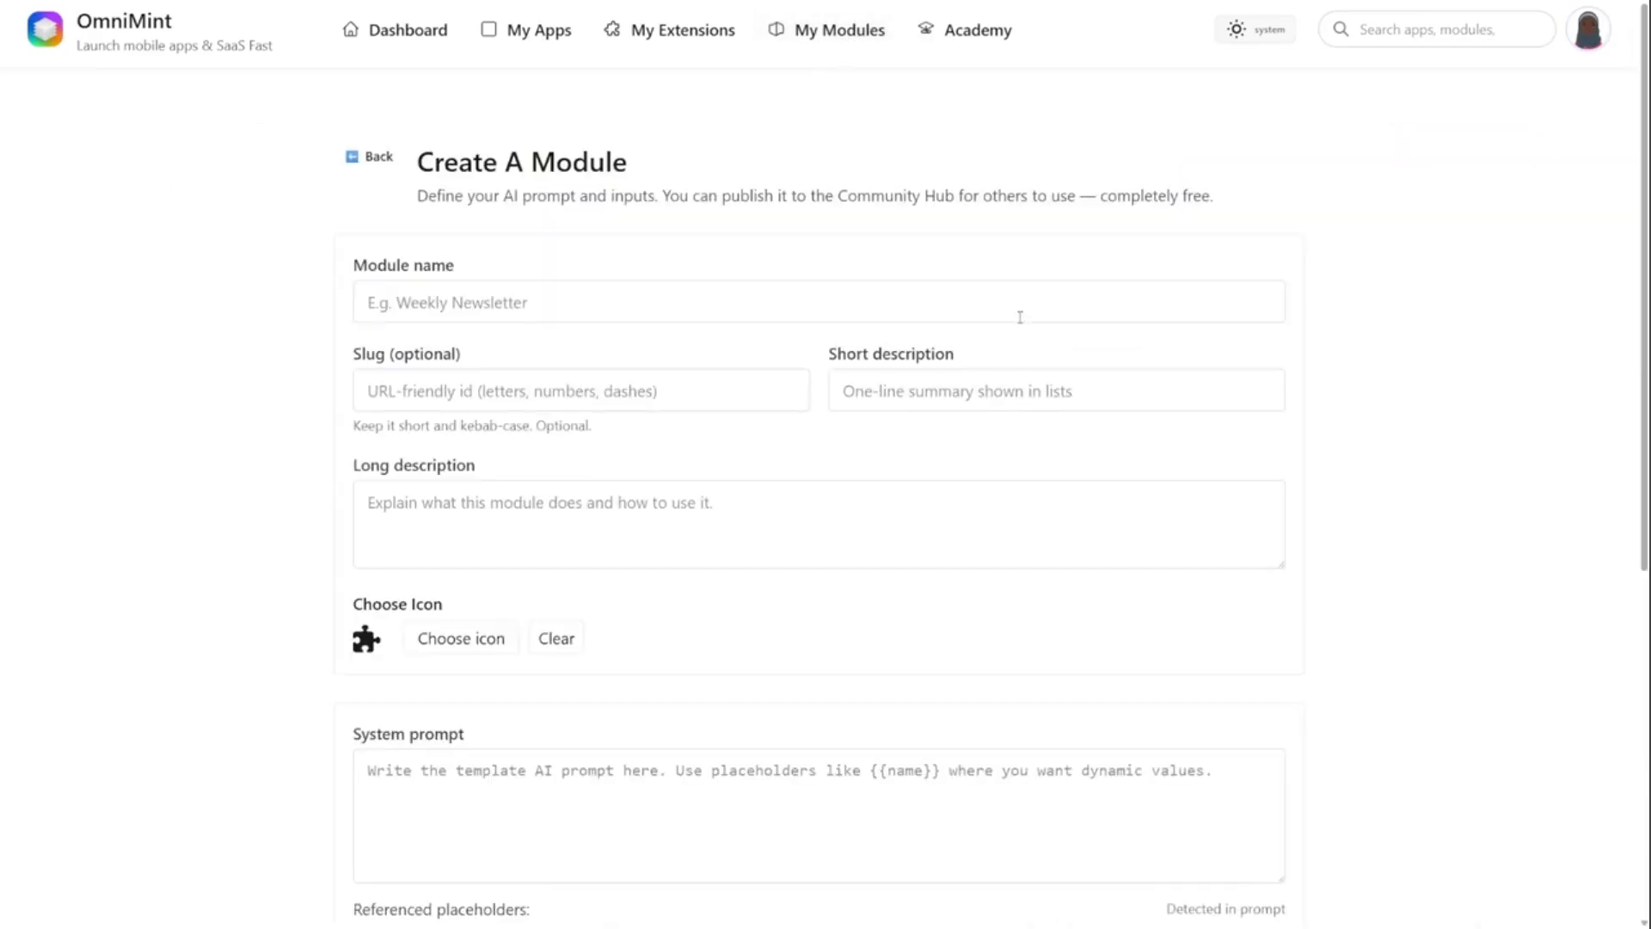
scroll(249, 602, "down", 2)
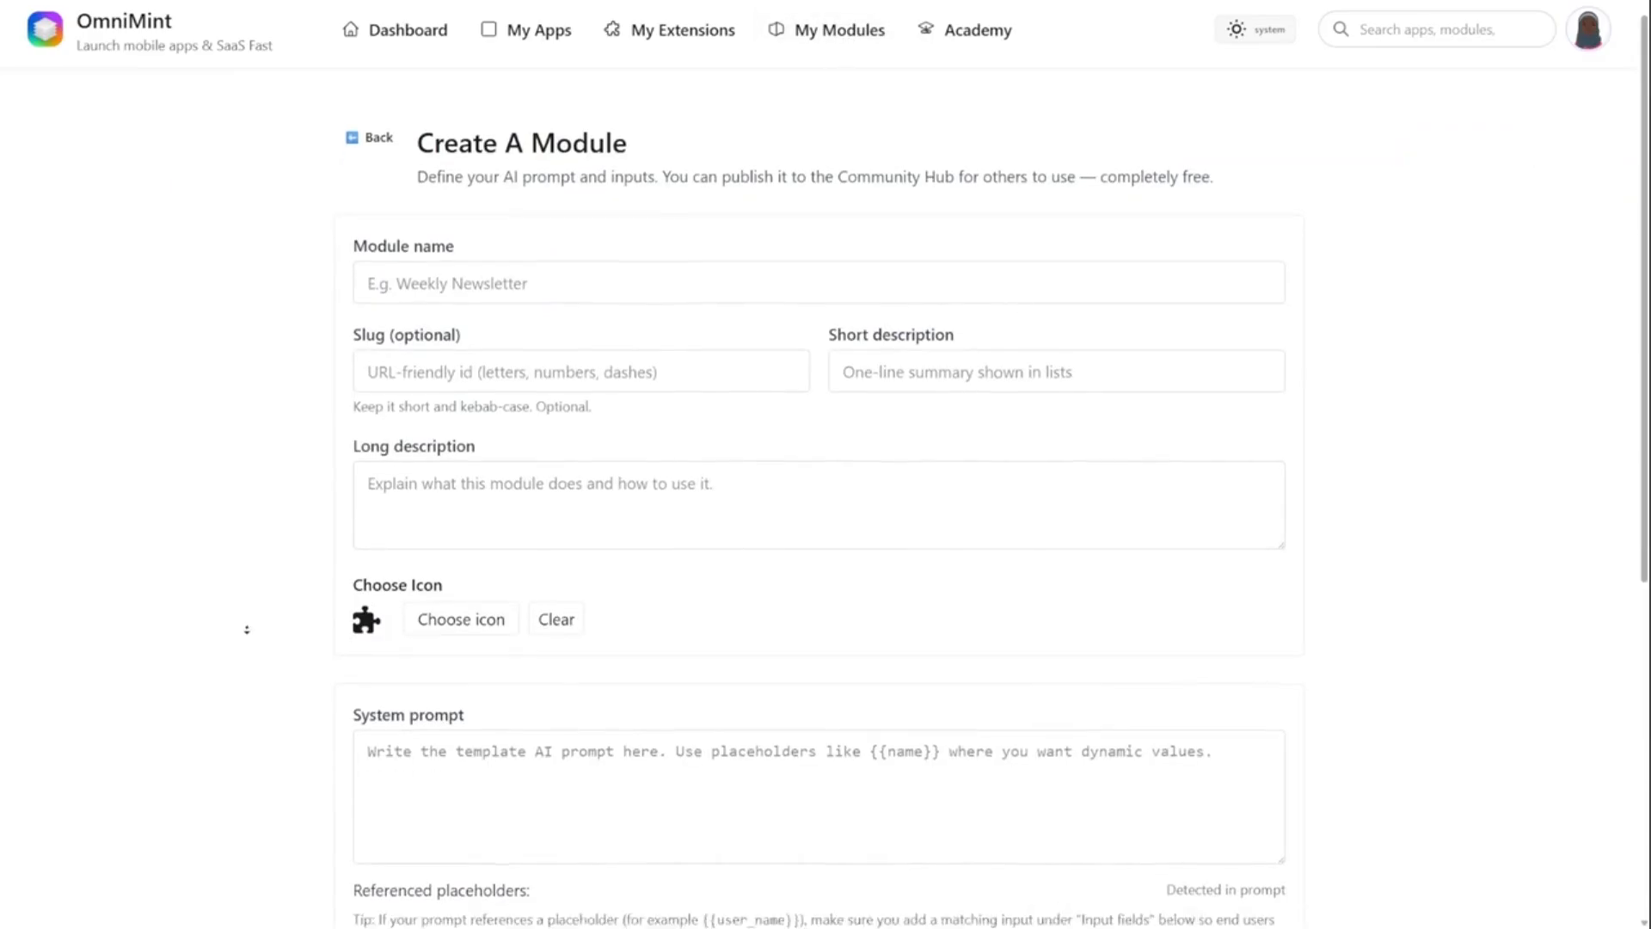
scroll(304, 677, "down", 3)
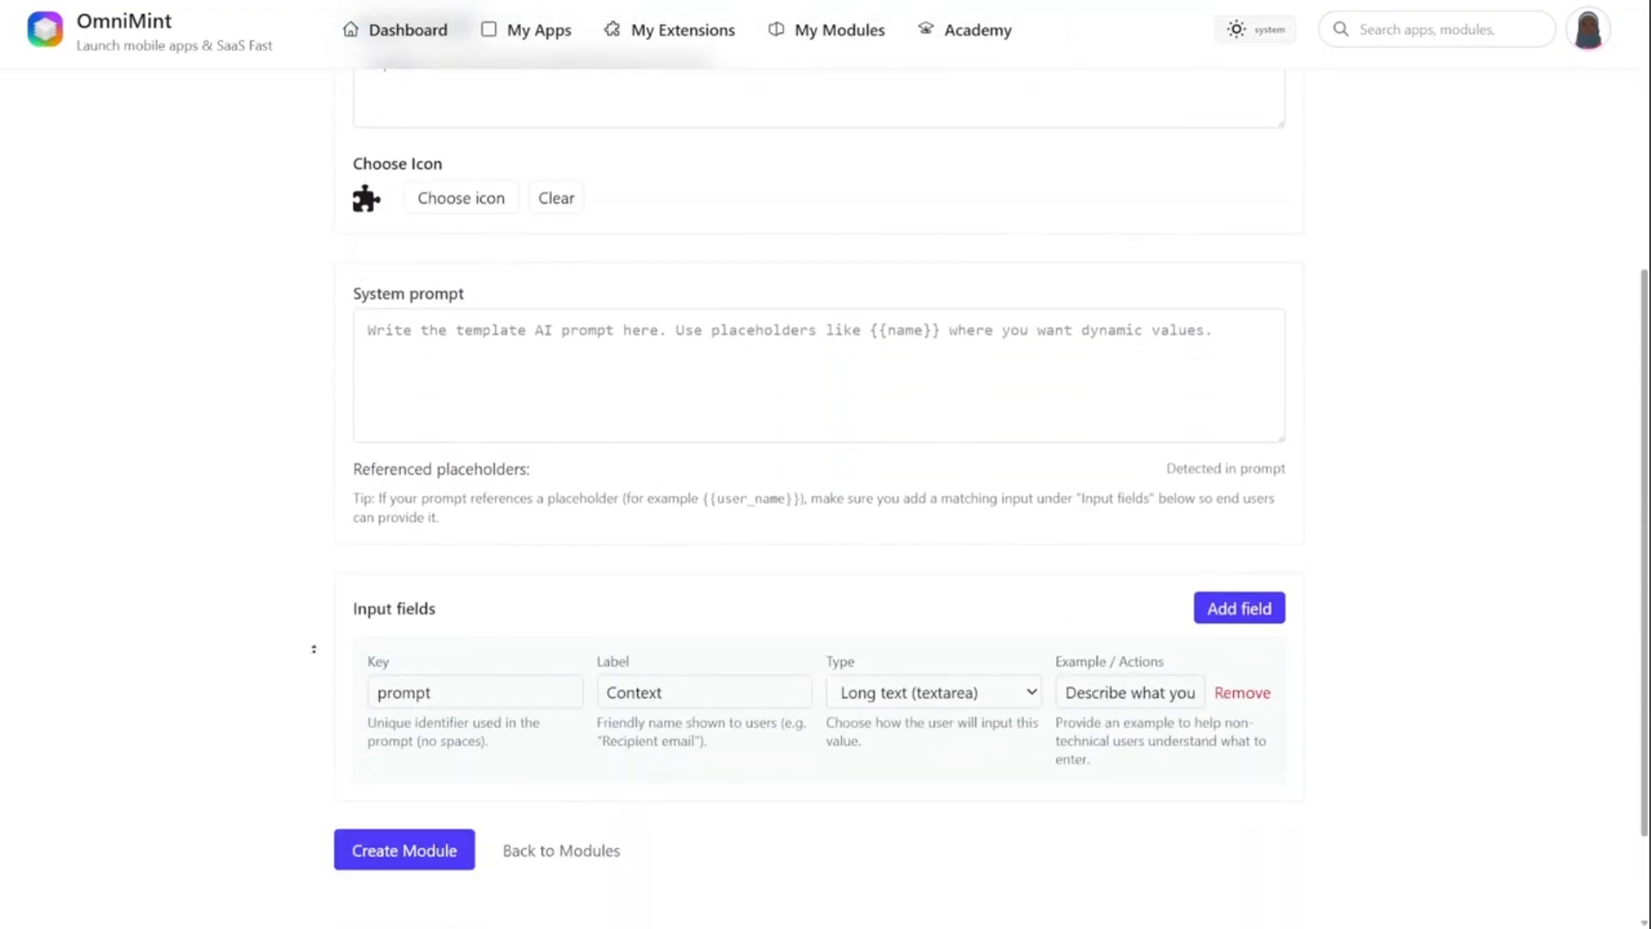
scroll(311, 675, "up", 5)
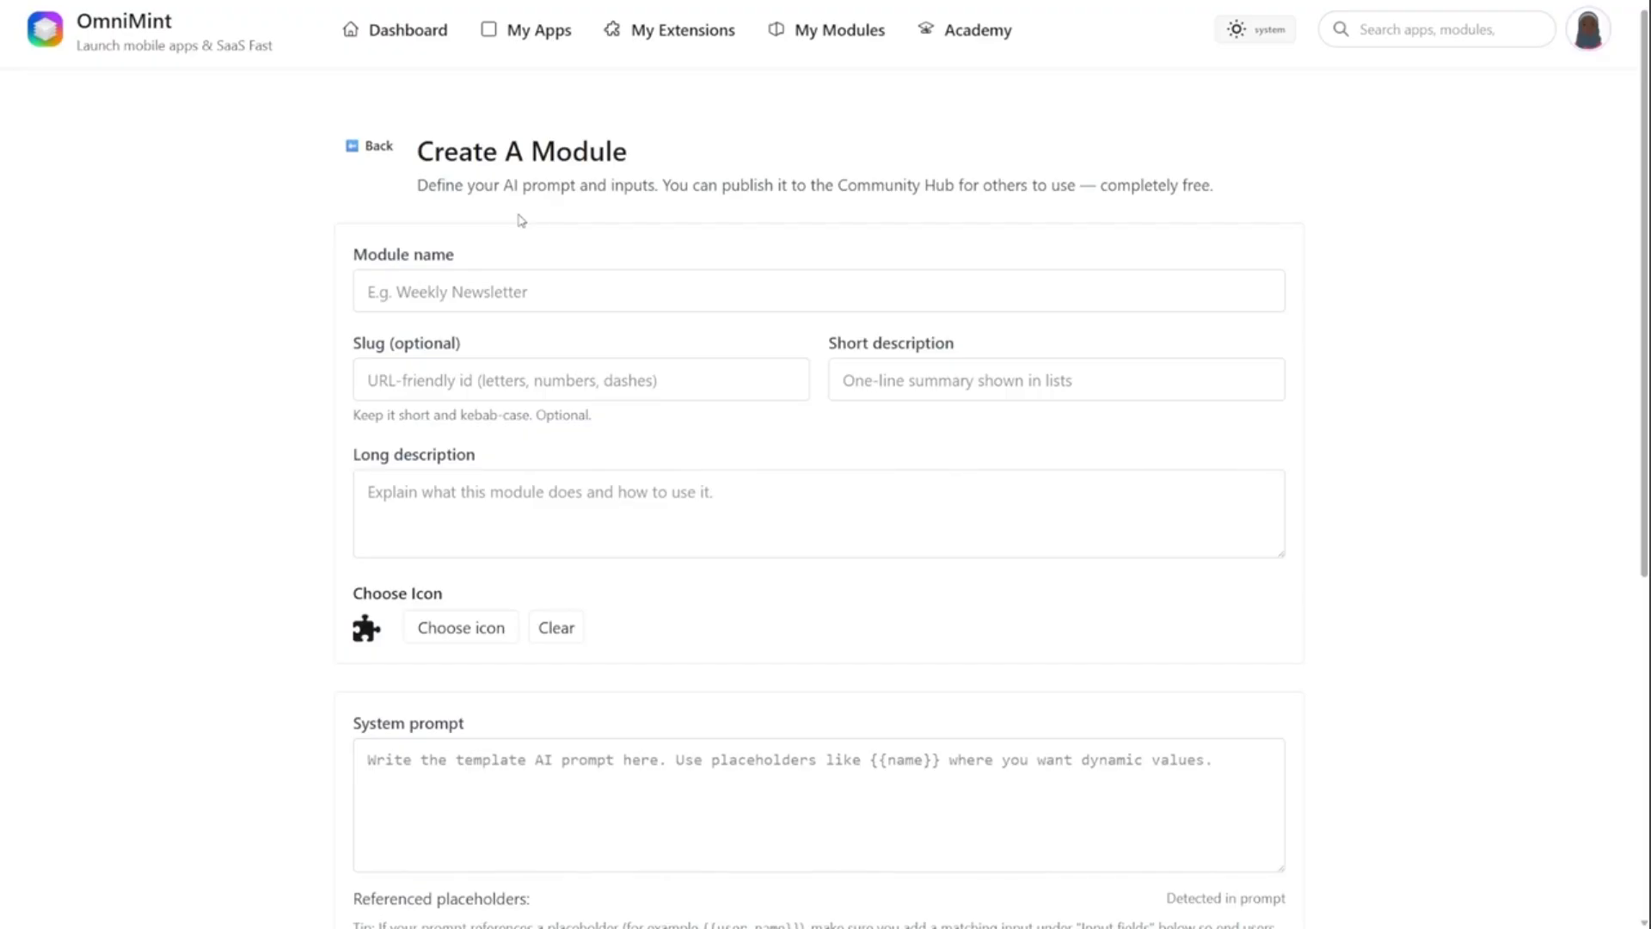
- Open IdeaSpark for editing, view its App Screenshots settings and return to the dashboard
left_click(516, 34)
left_click(532, 389)
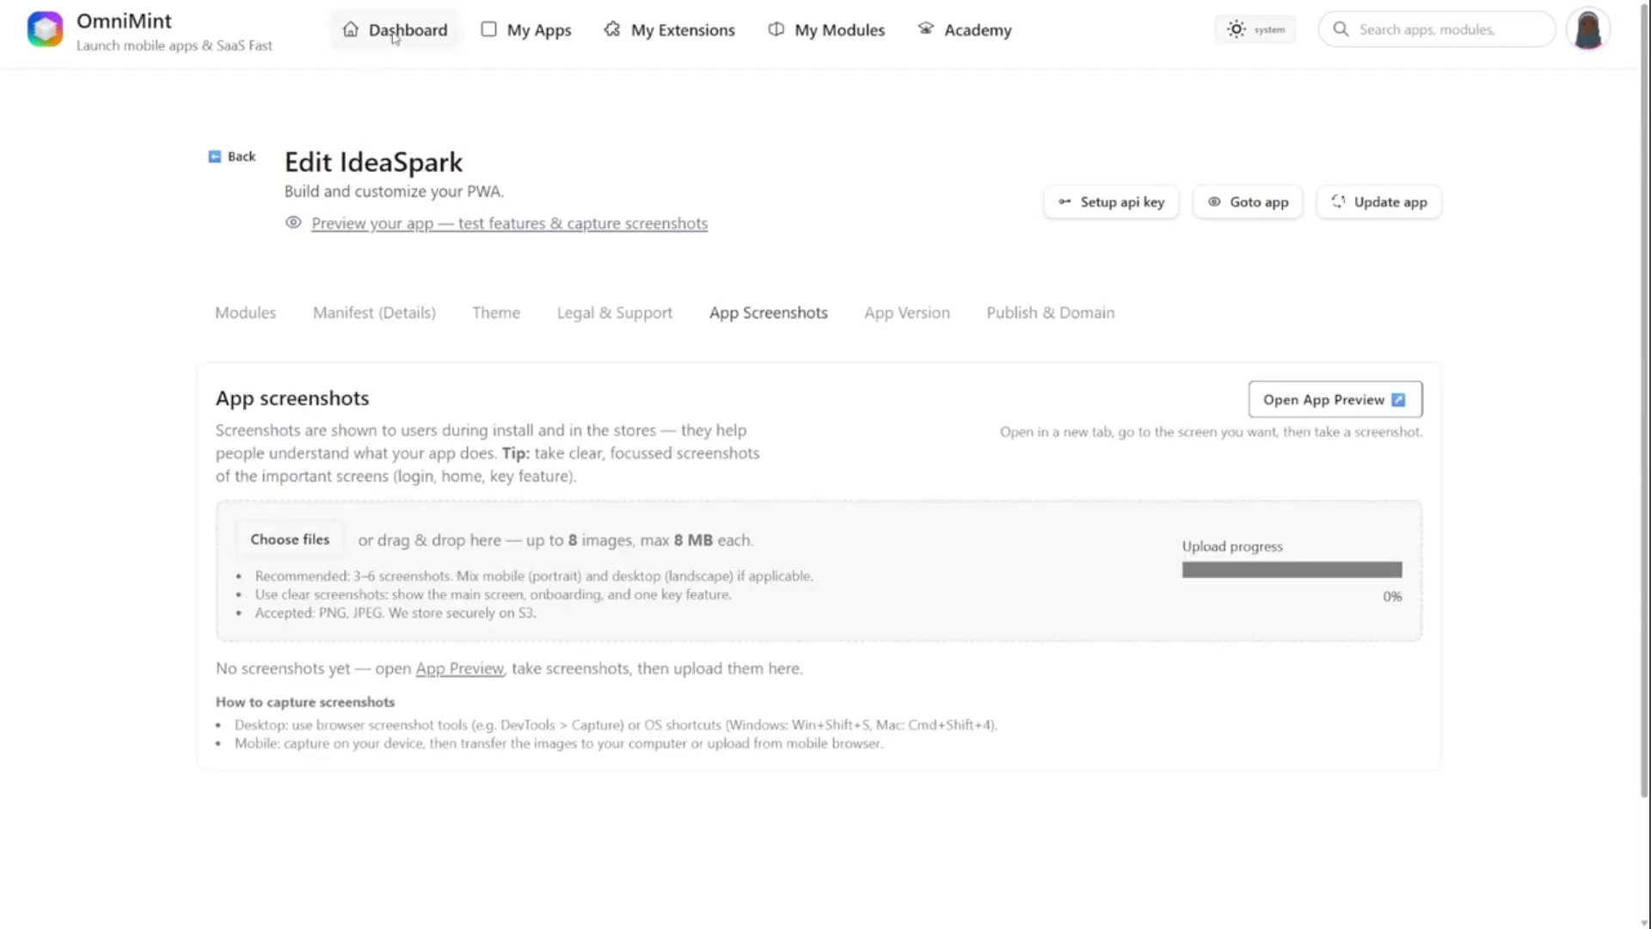
left_click(378, 31)
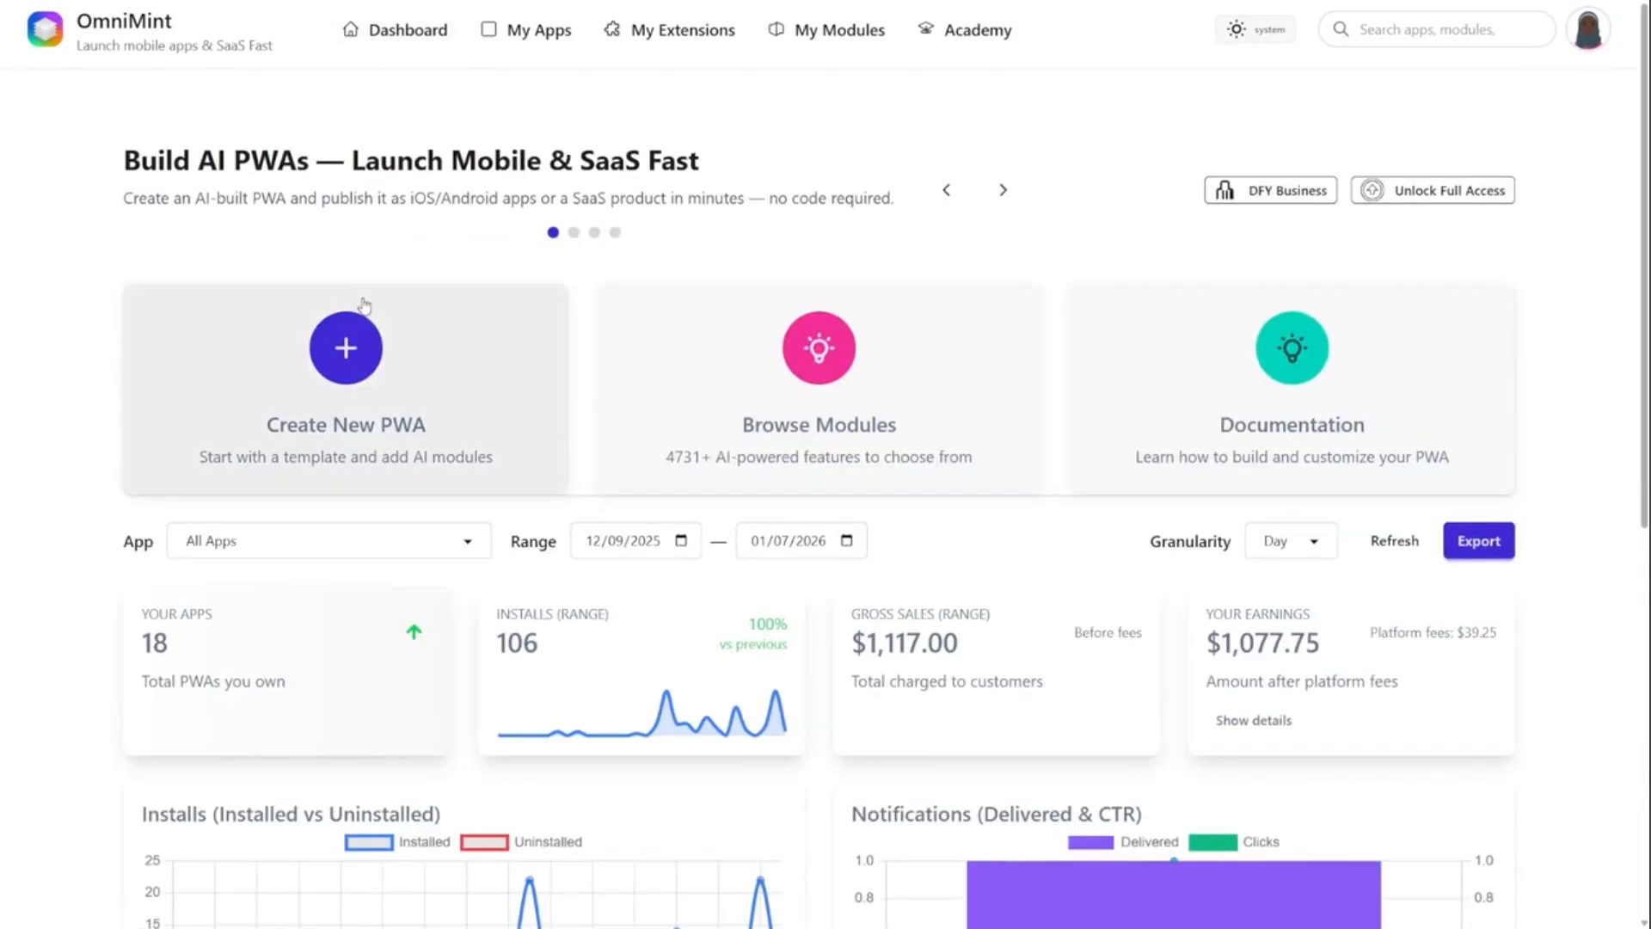